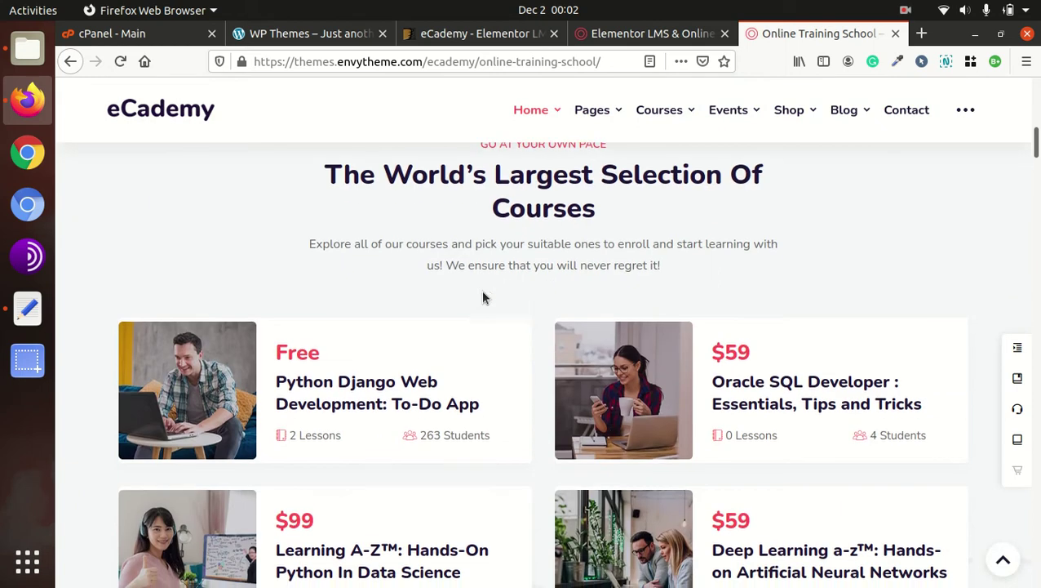
# Step: Look through the Online Training School demo page and the list of other eCademy home page demos
pyautogui.scroll(-3, 482, 294)
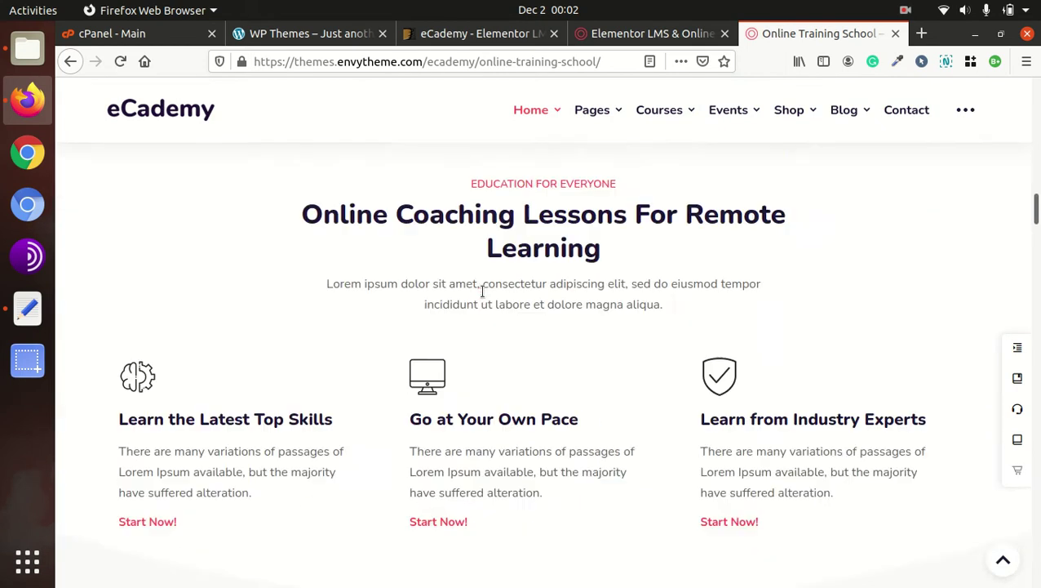
pyautogui.click(537, 135)
pyautogui.moveTo(548, 112)
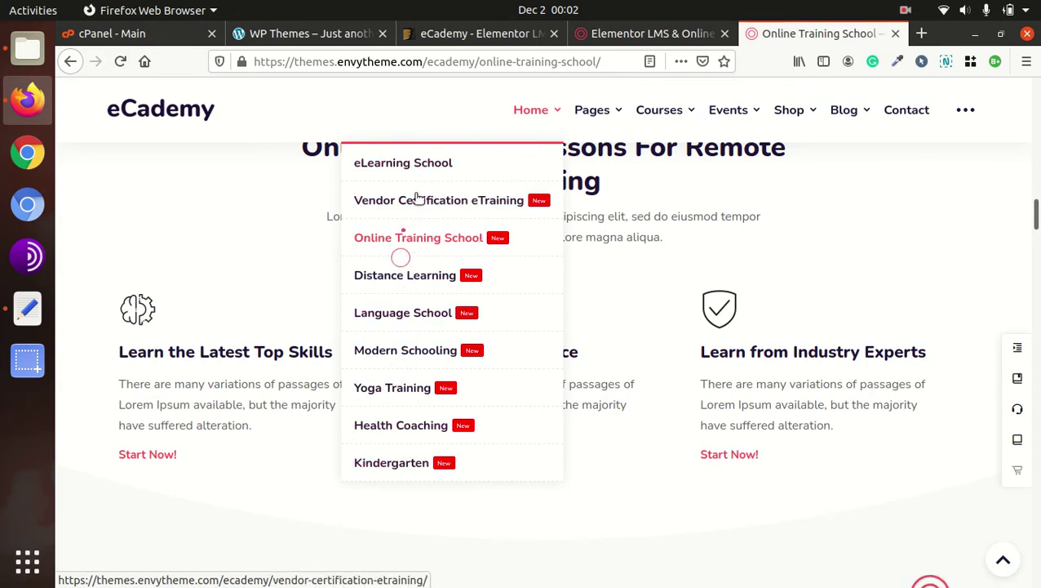
pyautogui.moveTo(632, 123)
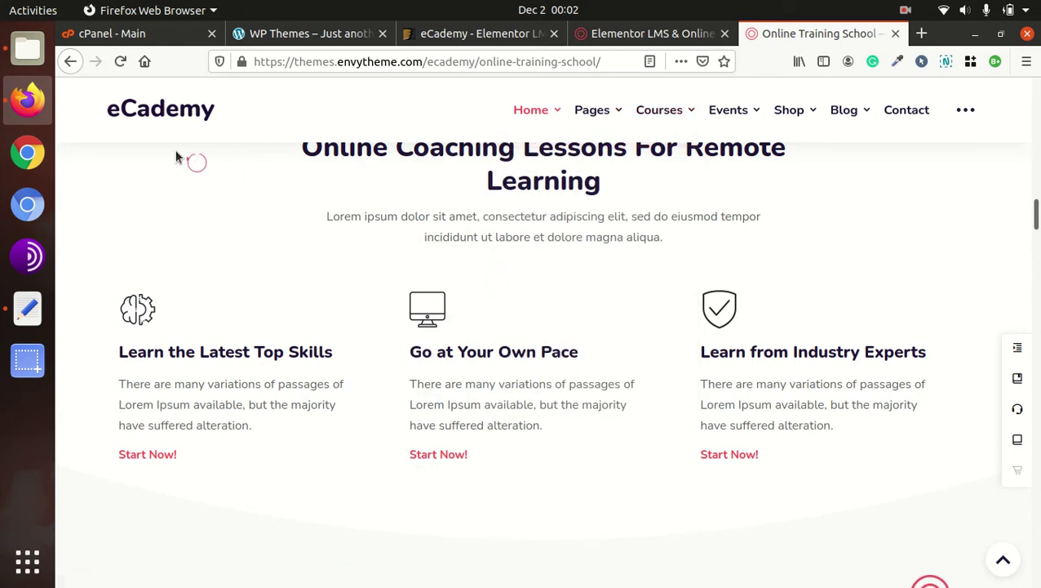
# Step: Switch to the Files app and examine the contents of the ecademy folder in Downloads, including both theme archives
pyautogui.click(290, 37)
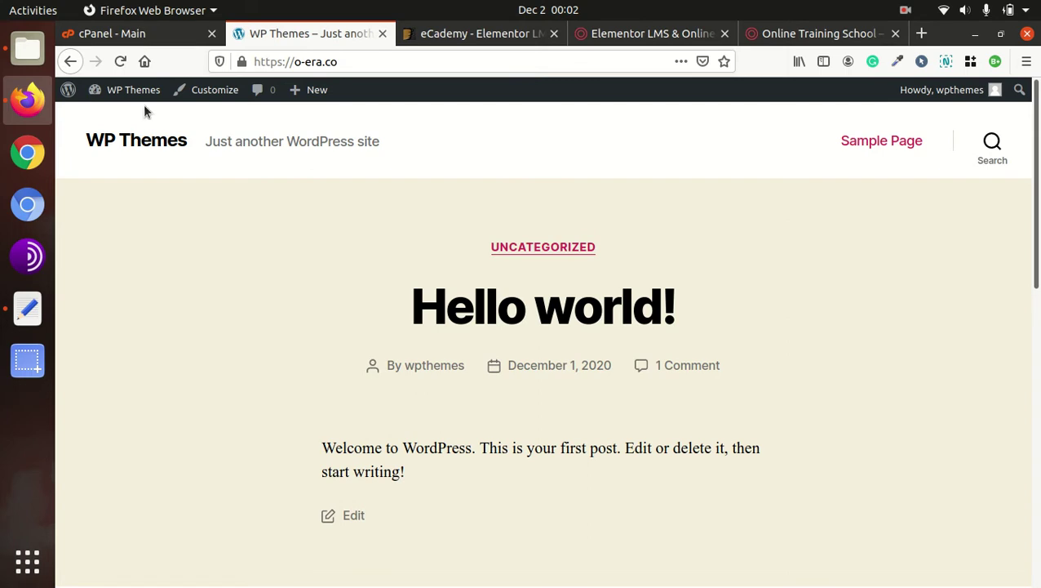
pyautogui.click(29, 55)
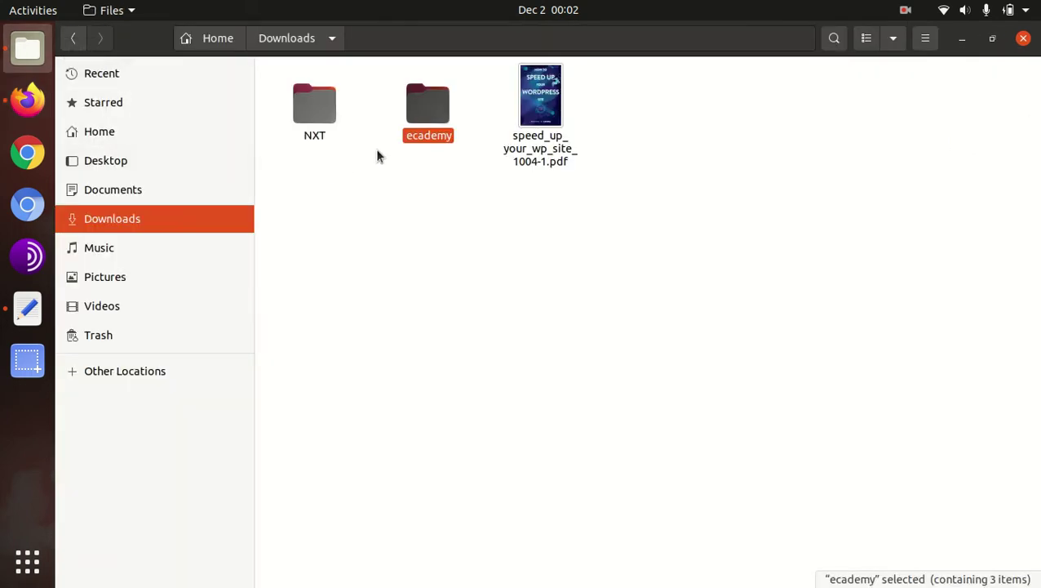
pyautogui.doubleClick(429, 112)
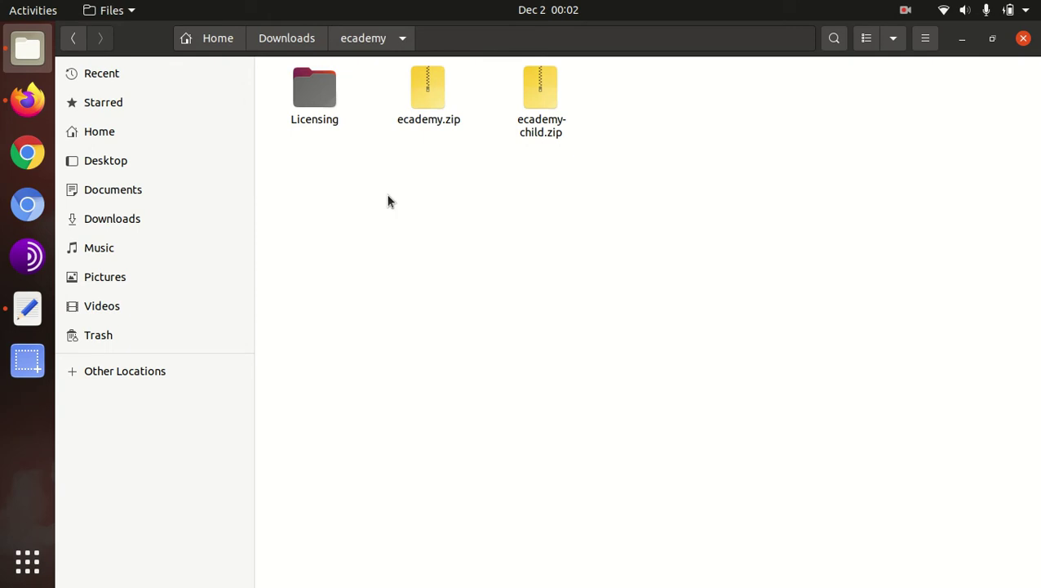
pyautogui.click(307, 106)
pyautogui.click(328, 219)
pyautogui.click(430, 91)
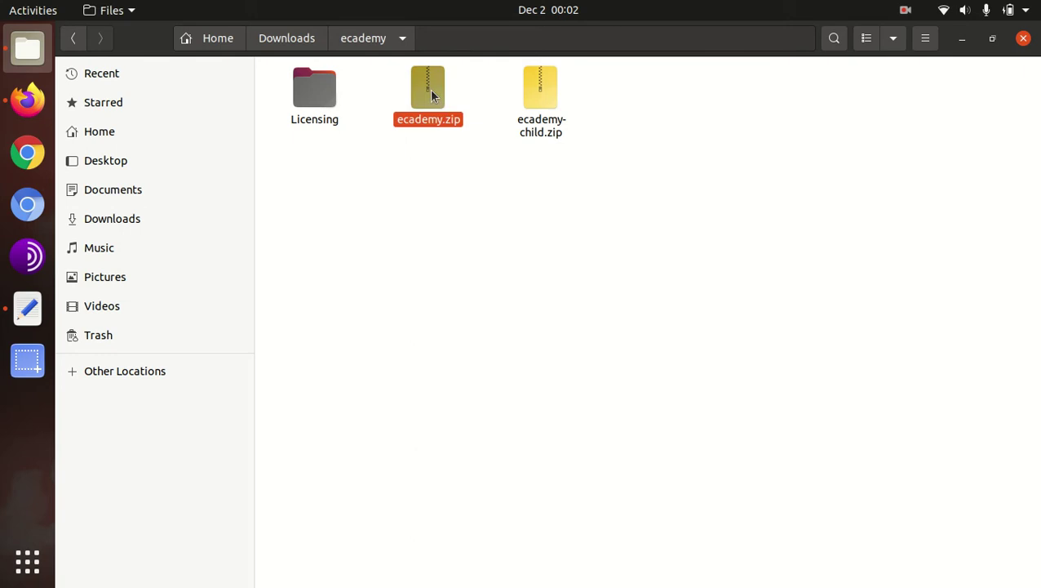
pyautogui.click(540, 108)
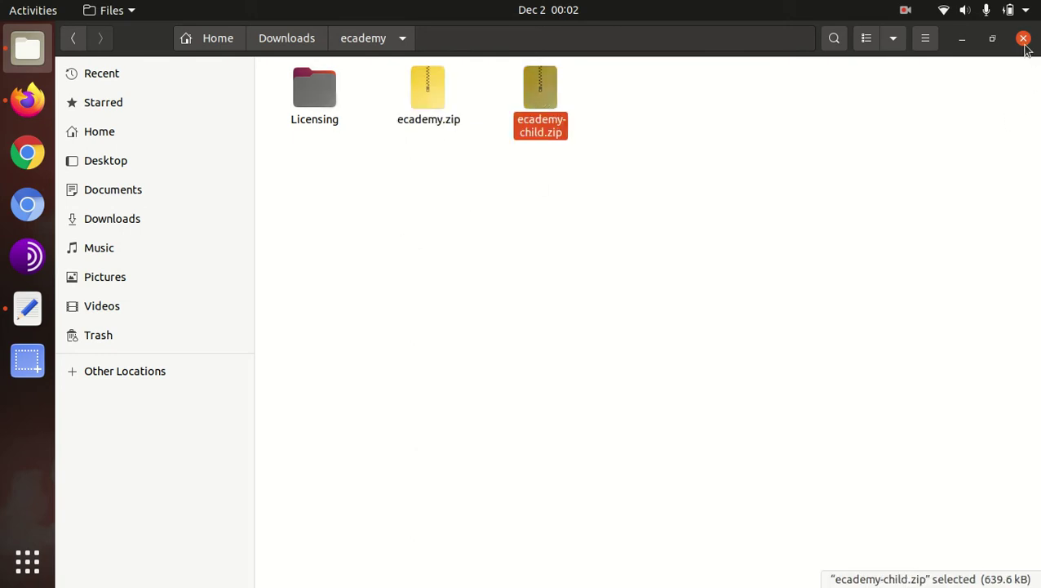
# Step: Return to Firefox and open the installed themes page in the o-era.co WordPress admin
pyautogui.click(28, 106)
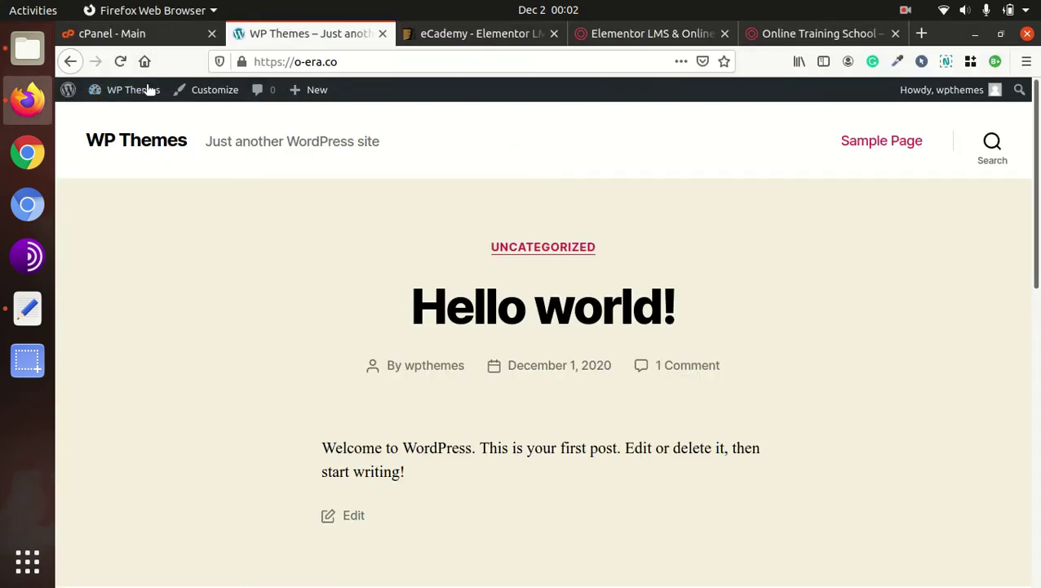
pyautogui.moveTo(135, 90)
pyautogui.click(116, 117)
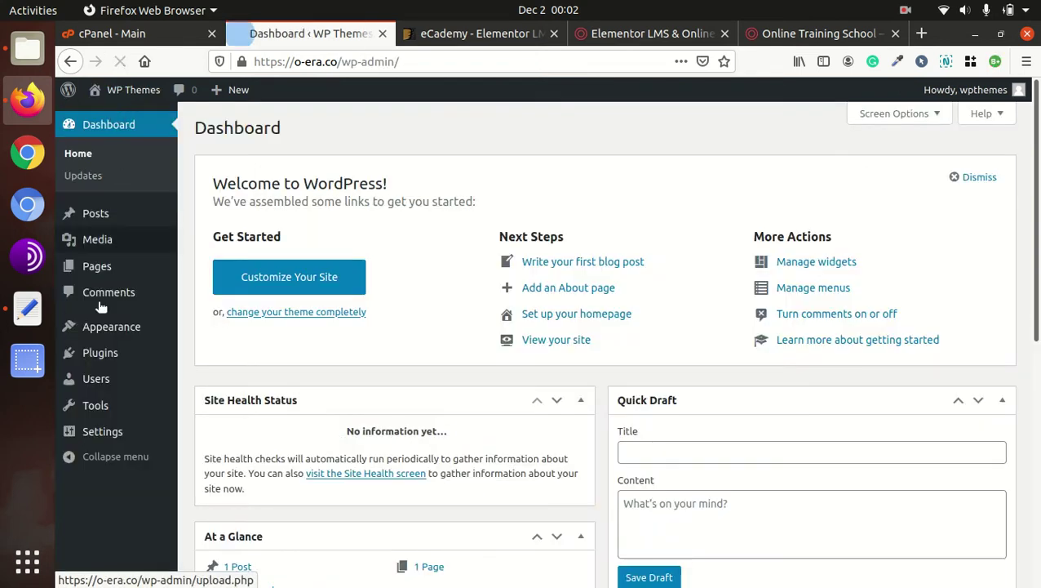
pyautogui.moveTo(102, 336)
pyautogui.click(212, 332)
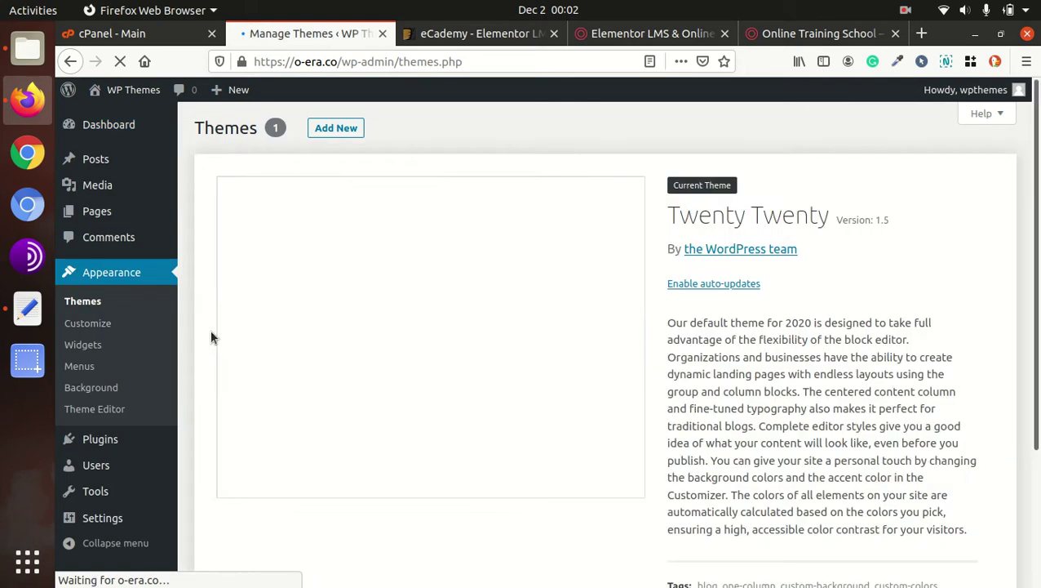
pyautogui.scroll(-2, 311, 194)
pyautogui.scroll(2, 351, 278)
pyautogui.click(320, 129)
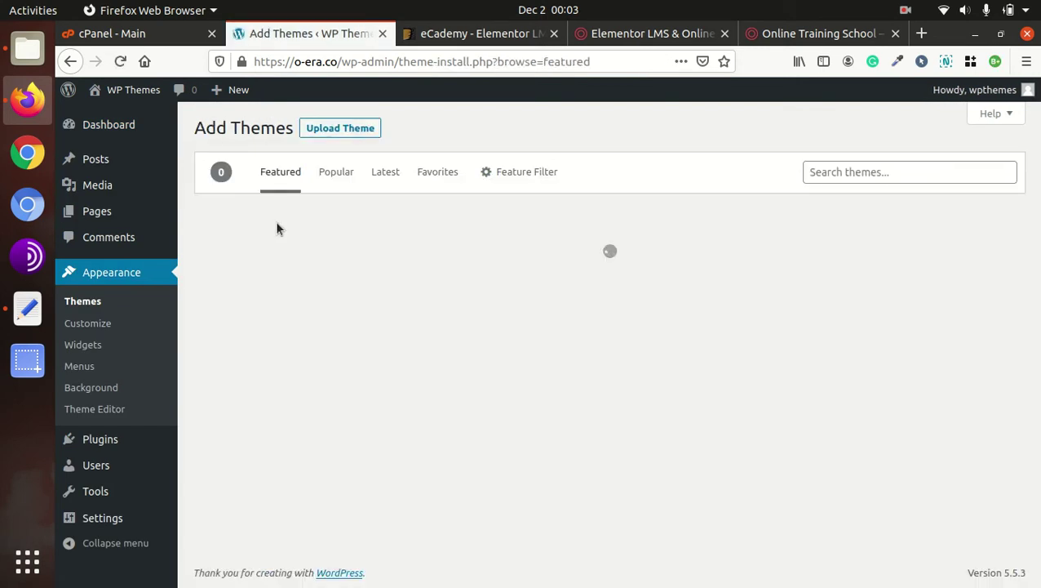
pyautogui.click(330, 131)
pyautogui.click(490, 272)
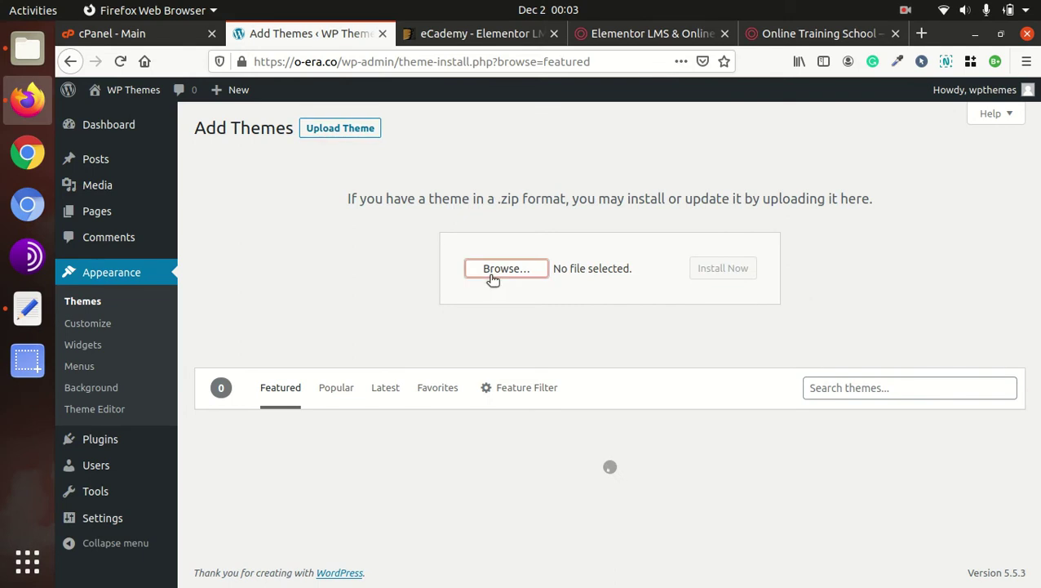
pyautogui.doubleClick(286, 139)
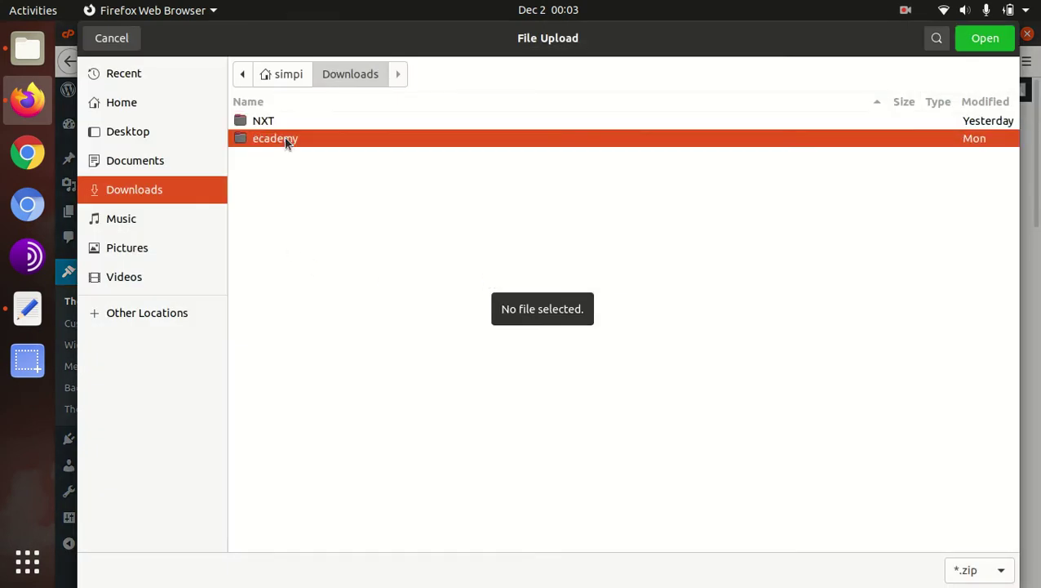
pyautogui.click(298, 162)
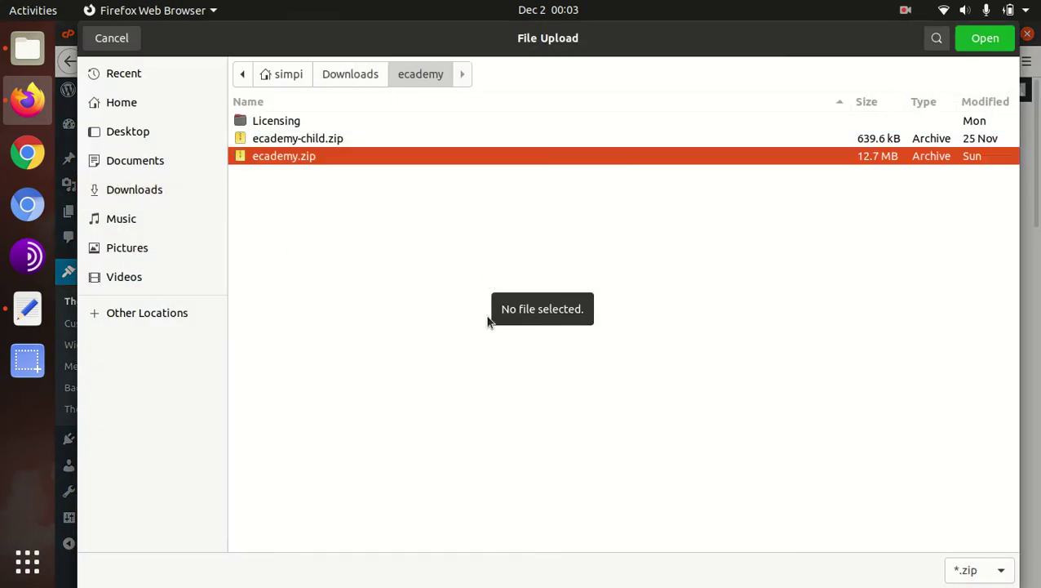
pyautogui.click(111, 38)
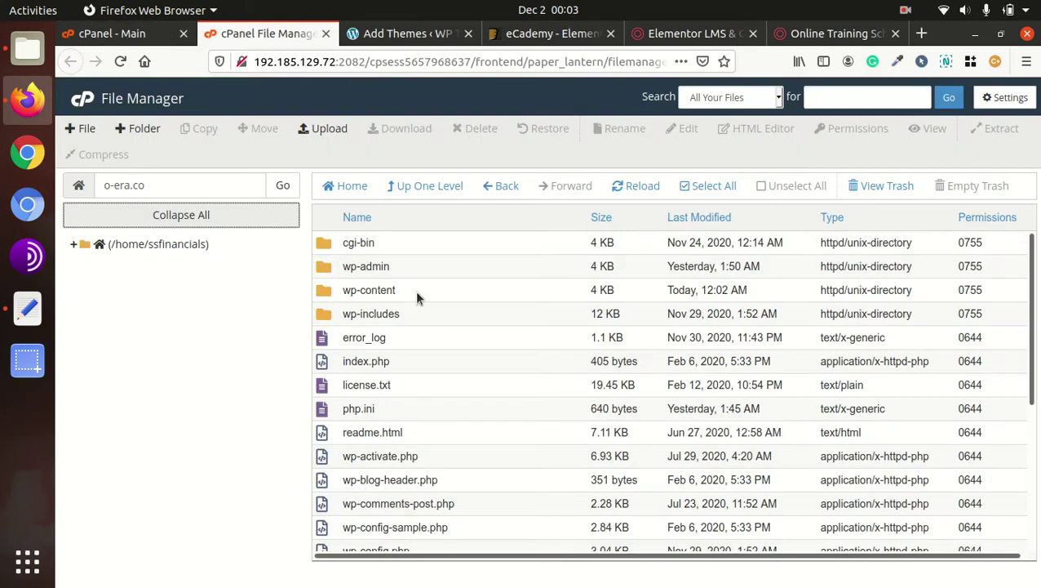
# Step: Upload ecademy.zip from the local Downloads/ecademy folder into o-era.co/wp-content/themes with cPanel File Manager and return to that folder
pyautogui.doubleClick(416, 295)
pyautogui.doubleClick(410, 270)
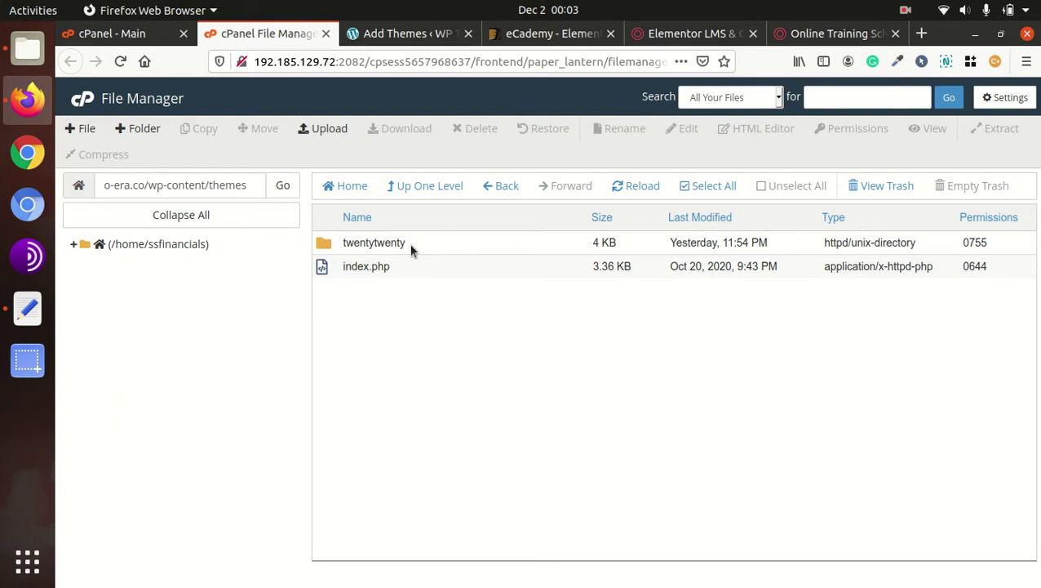
pyautogui.click(328, 132)
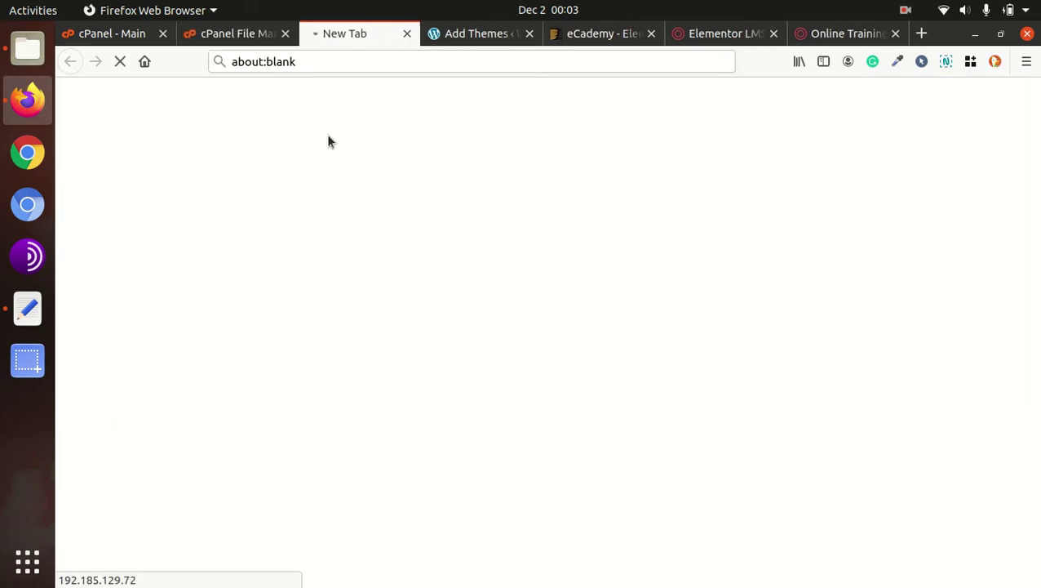
pyautogui.click(543, 347)
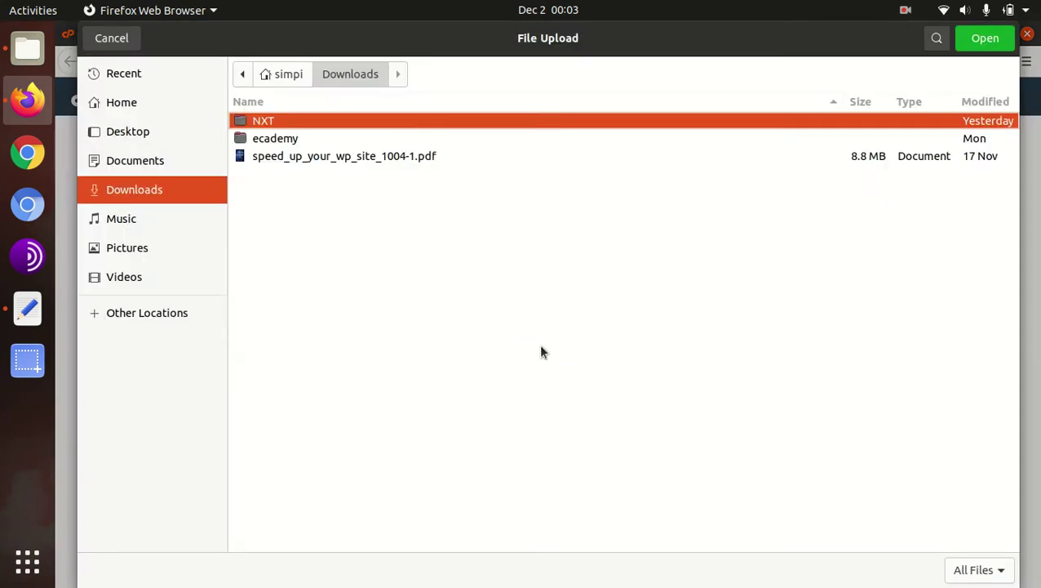
pyautogui.doubleClick(331, 137)
pyautogui.click(301, 160)
pyautogui.click(972, 43)
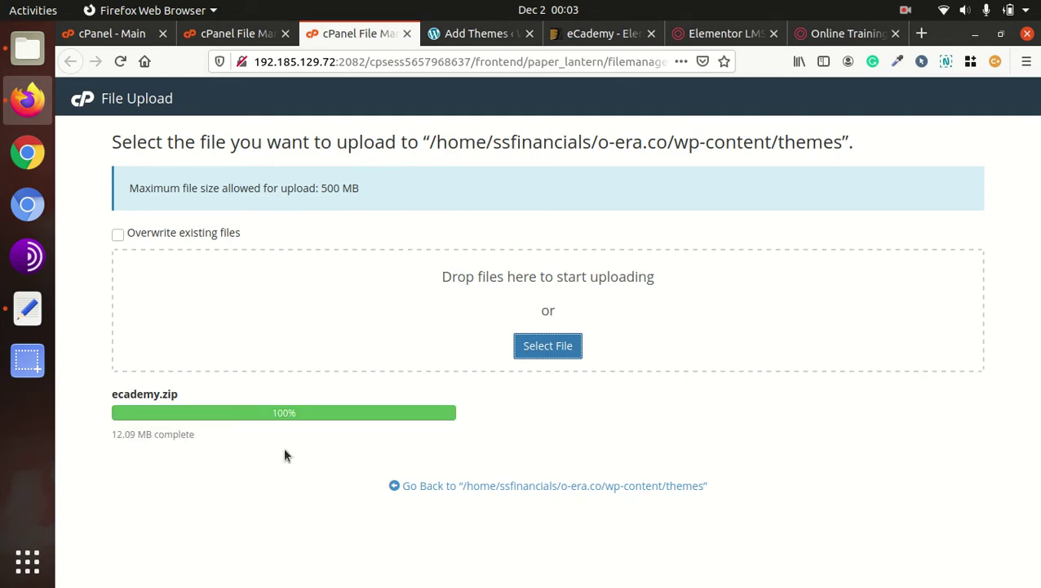
pyautogui.click(462, 488)
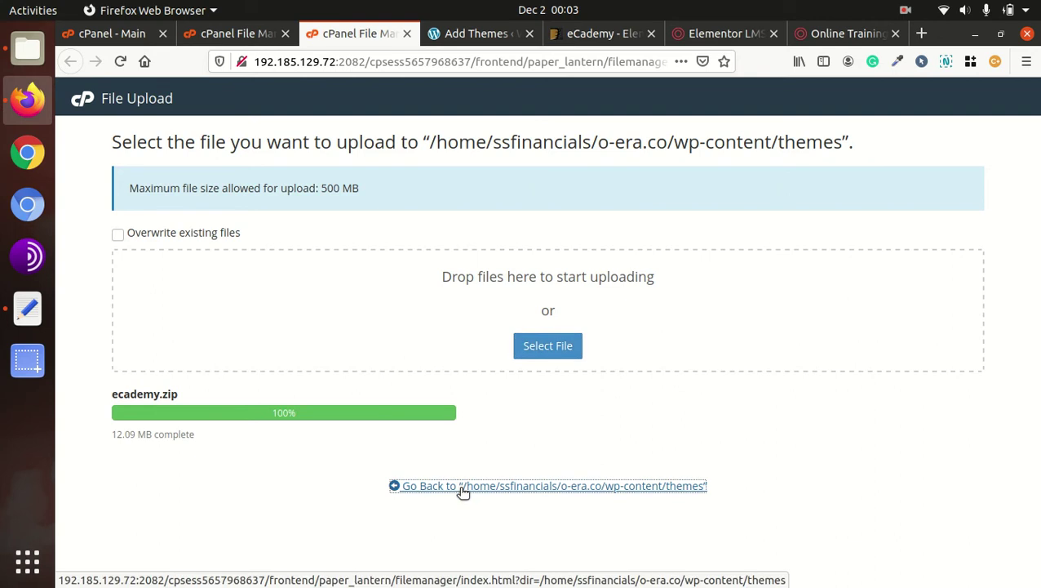
pyautogui.click(462, 488)
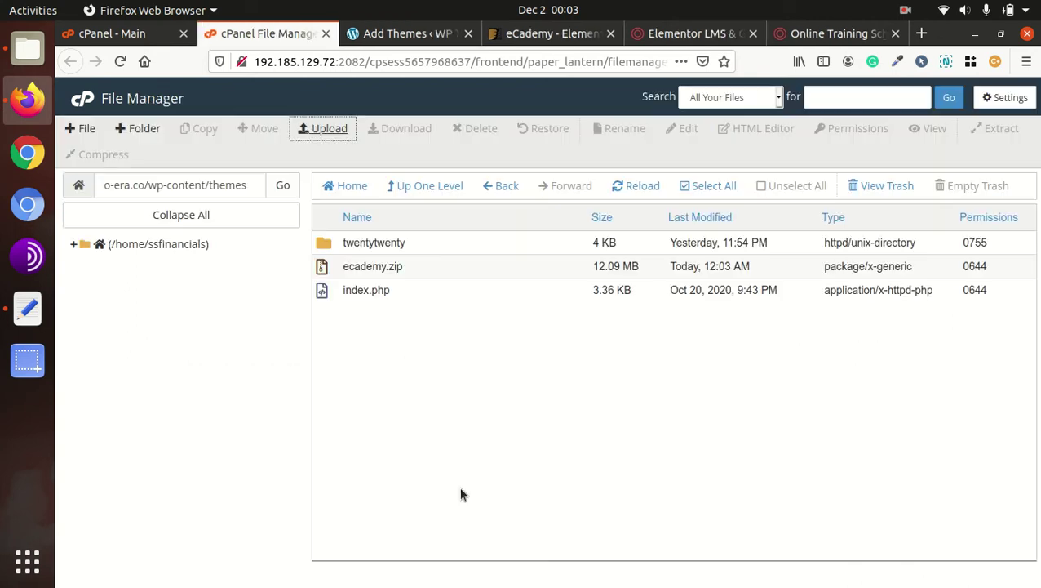
# Step: Extract ecademy.zip into /o-era.co/wp-content/themes and reload the file list
pyautogui.click(428, 266)
pyautogui.rightClick(430, 268)
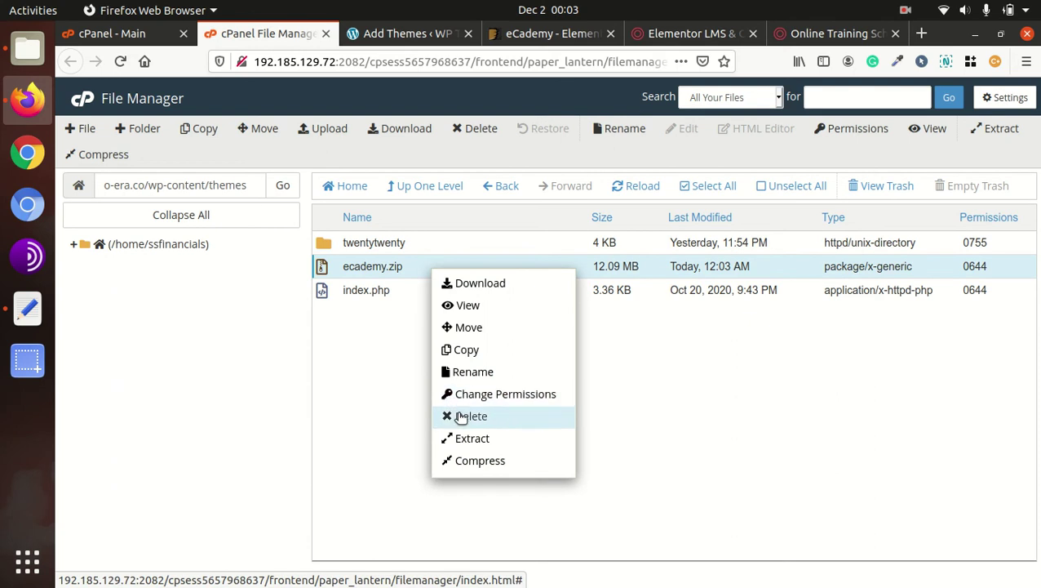
pyautogui.click(455, 437)
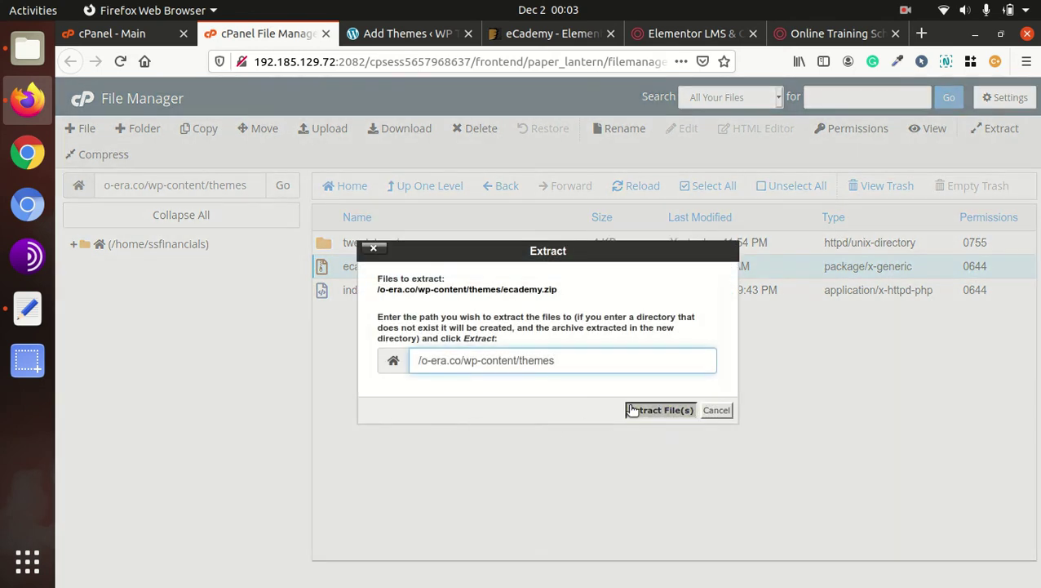
pyautogui.click(633, 410)
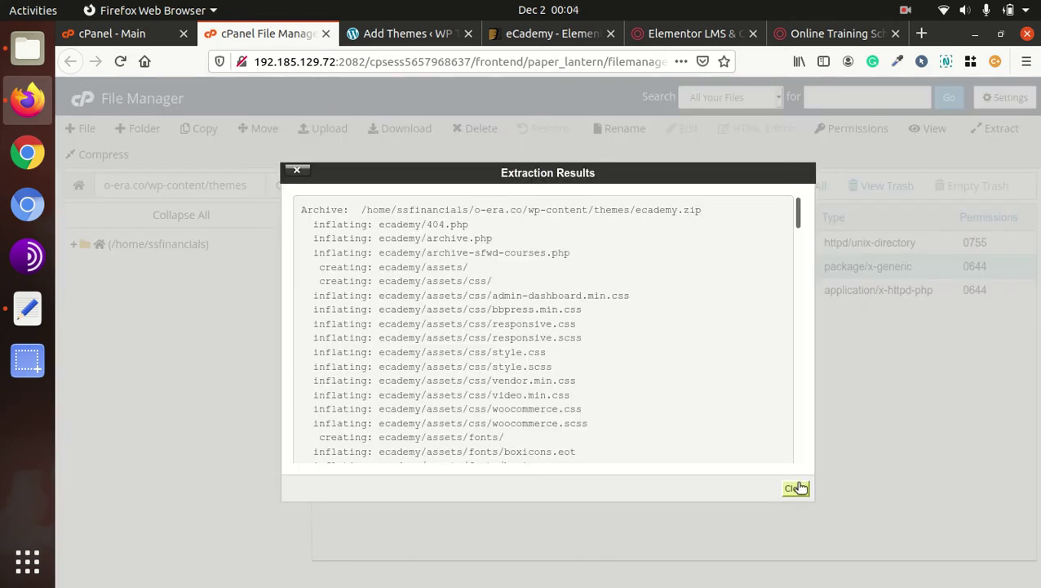
pyautogui.click(791, 487)
pyautogui.click(630, 191)
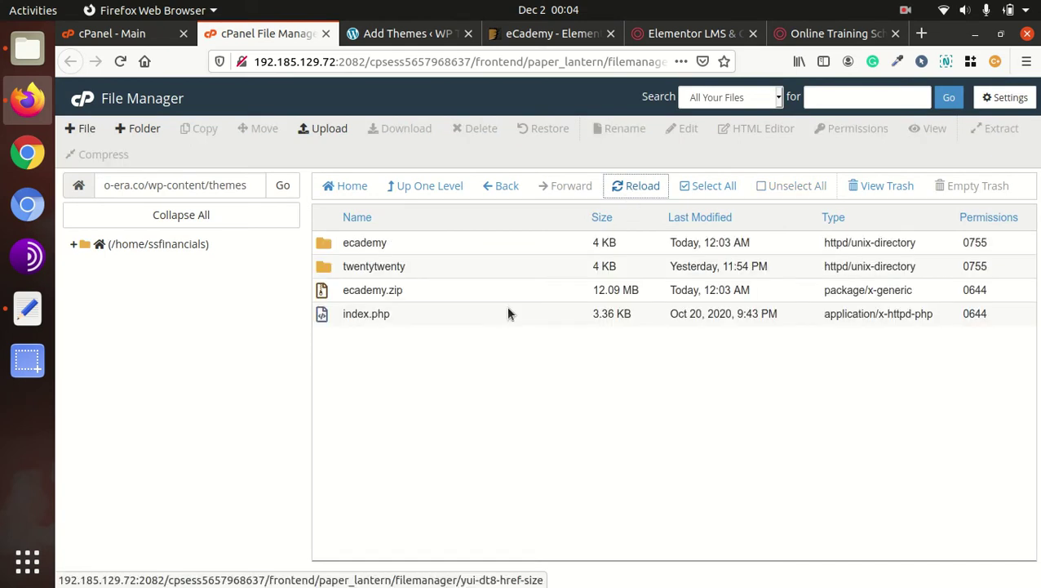
# Step: Examine the files inside the extracted ecademy theme folder and return to the themes folder
pyautogui.click(413, 243)
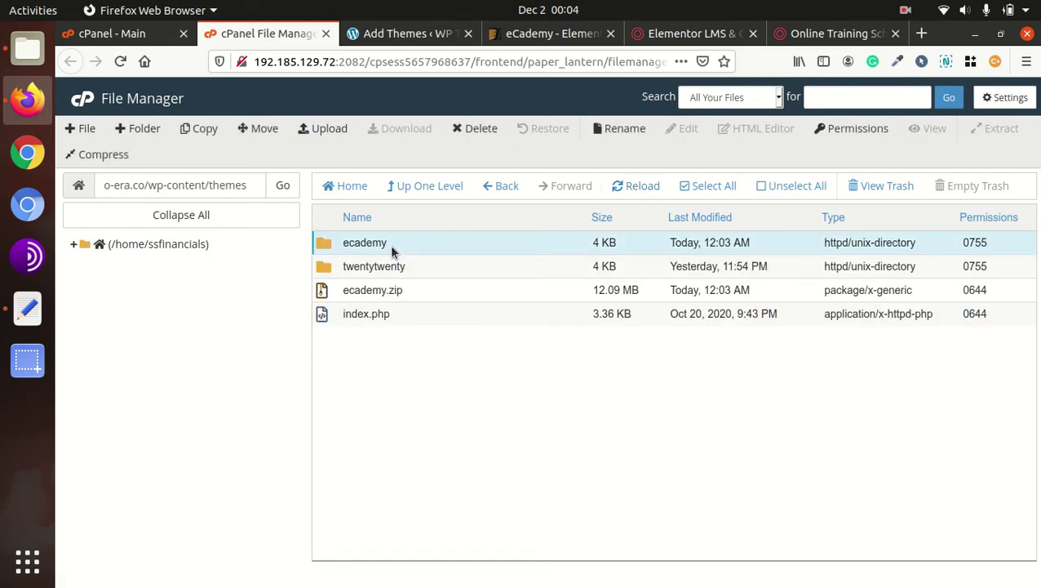
pyautogui.doubleClick(404, 246)
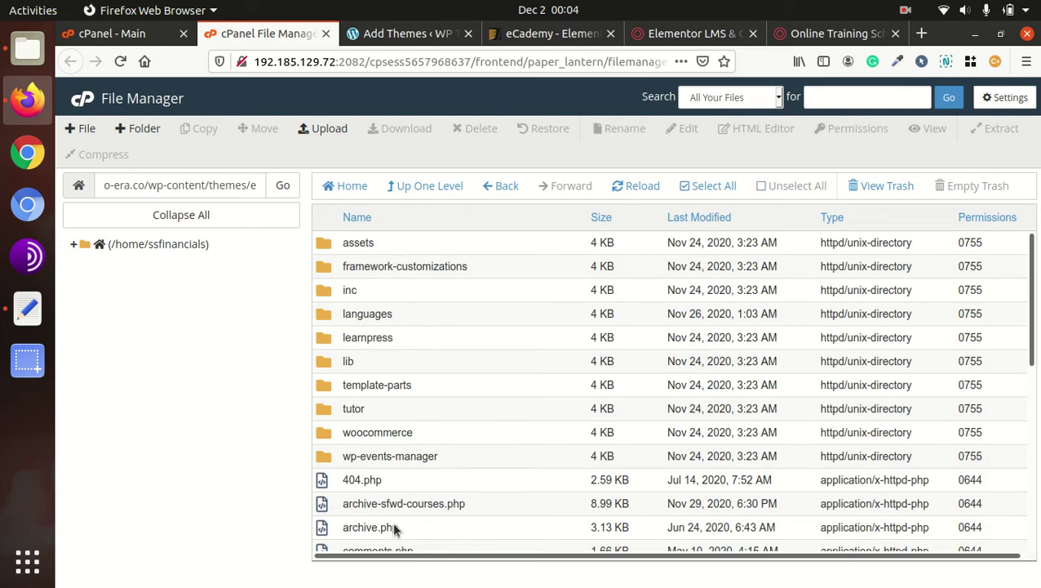
pyautogui.scroll(-5, 423, 359)
pyautogui.scroll(5, 417, 363)
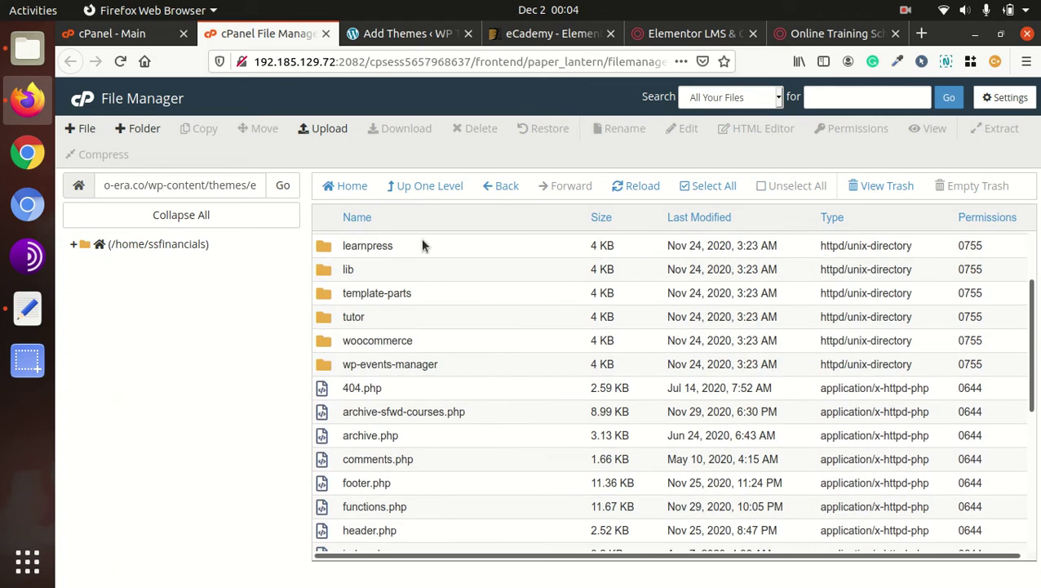
pyautogui.click(416, 187)
# Step: Permanently delete ecademy.zip from the themes folder, skipping the trash
pyautogui.click(422, 289)
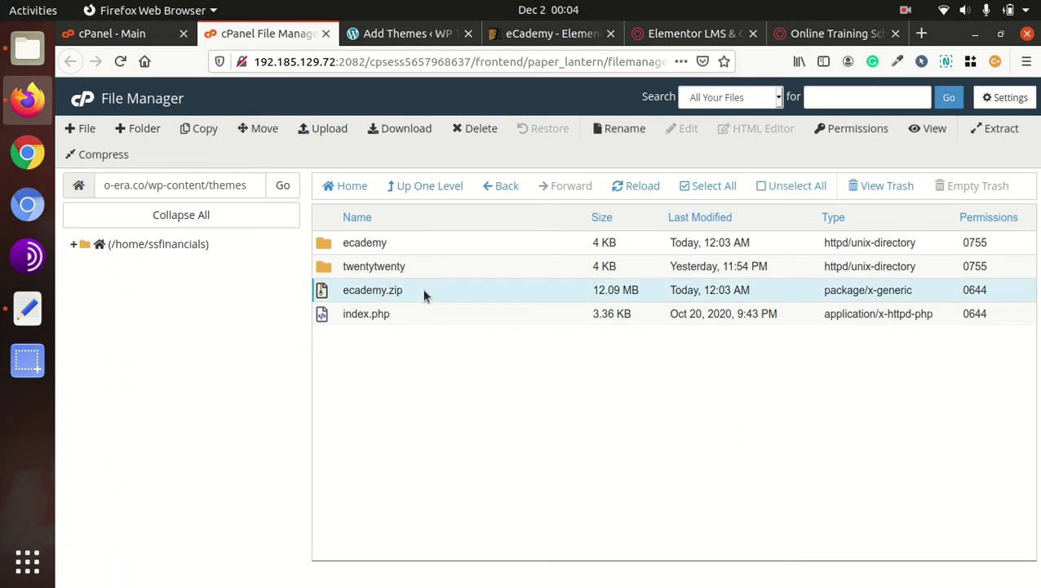
pyautogui.click(473, 129)
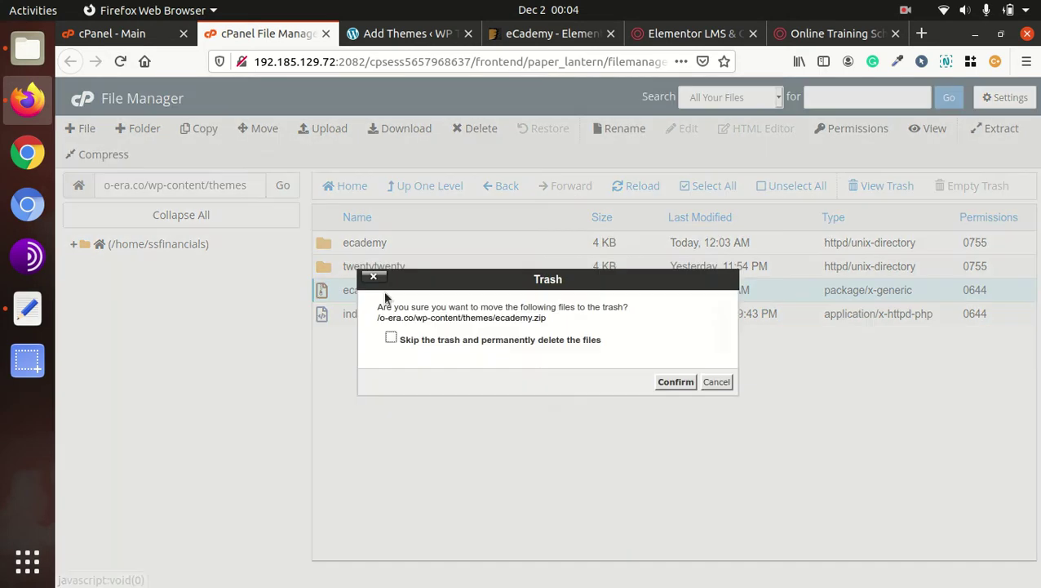
pyautogui.click(391, 338)
pyautogui.click(664, 382)
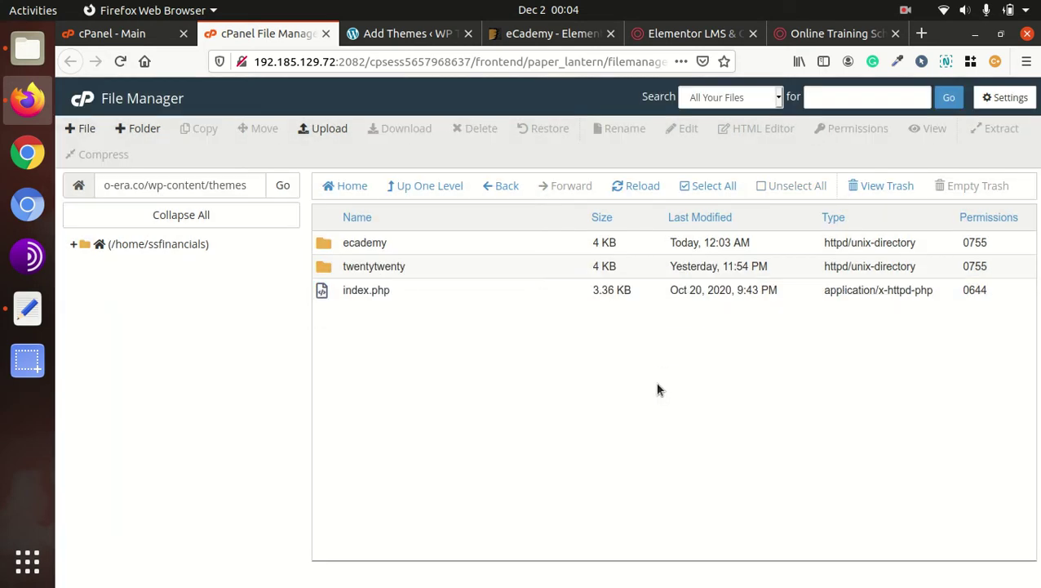
# Step: Return to the WordPress admin and open the eCademy theme's details from the installed themes
pyautogui.click(395, 33)
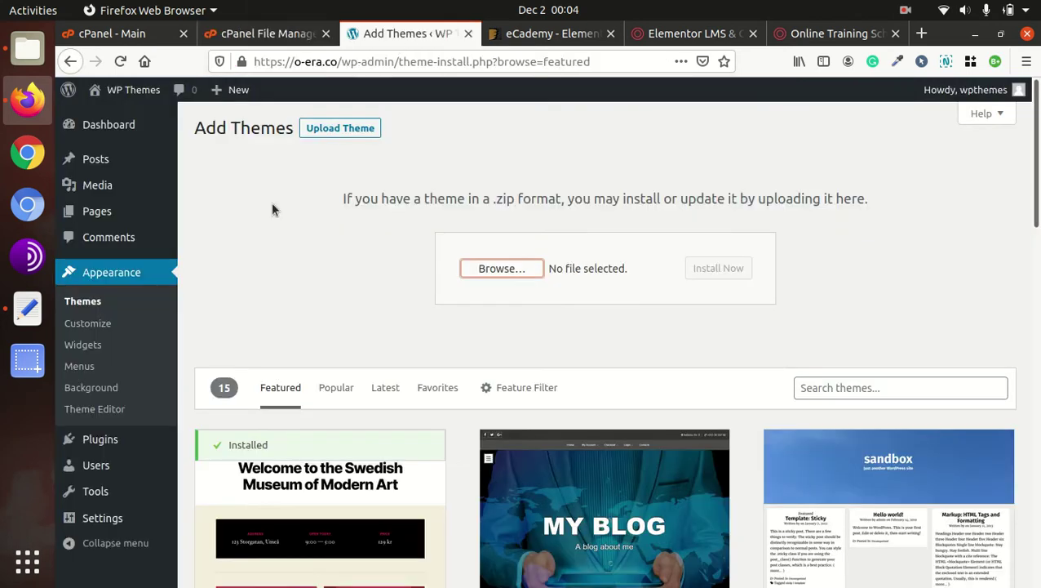
pyautogui.click(101, 302)
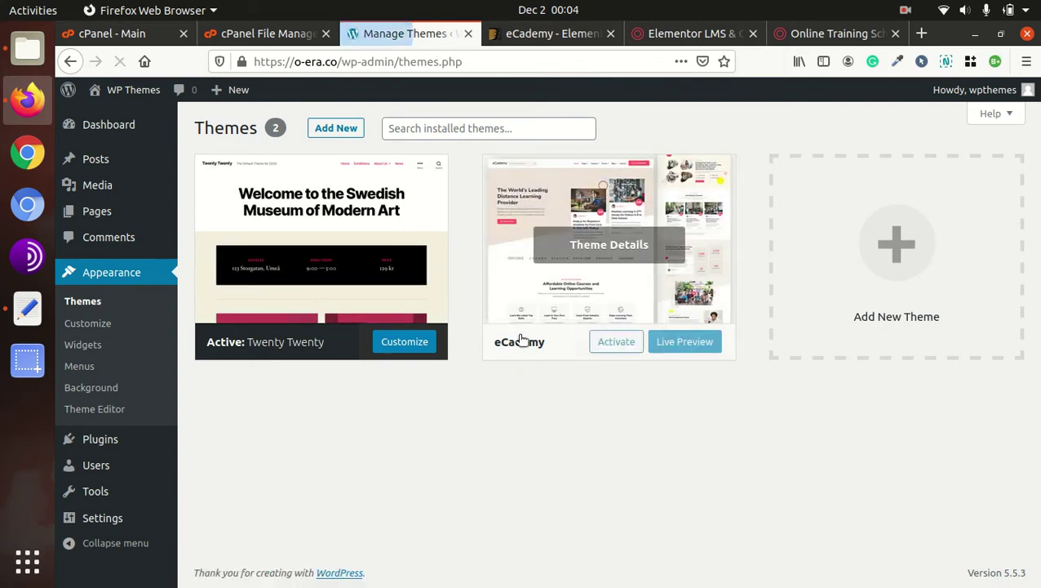
pyautogui.click(579, 259)
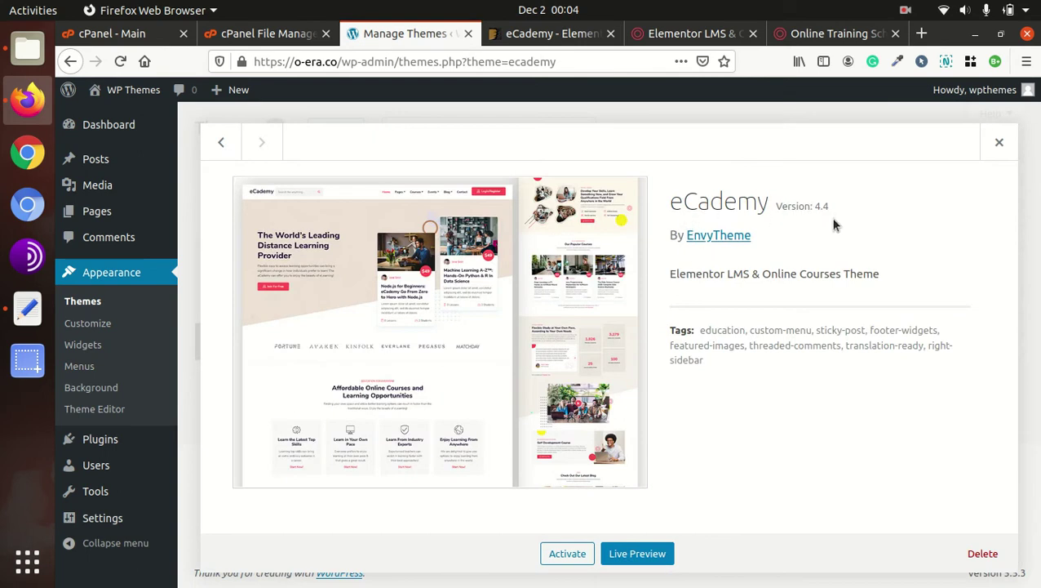
# Step: Activate the eCademy theme from its details view
pyautogui.moveTo(670, 275); pyautogui.dragTo(882, 277)
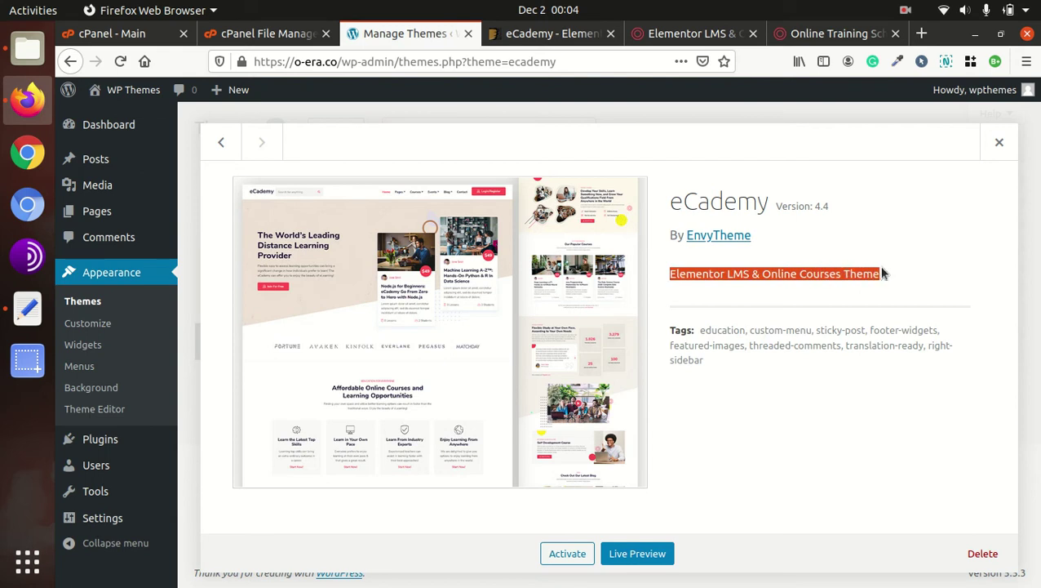
pyautogui.click(781, 253)
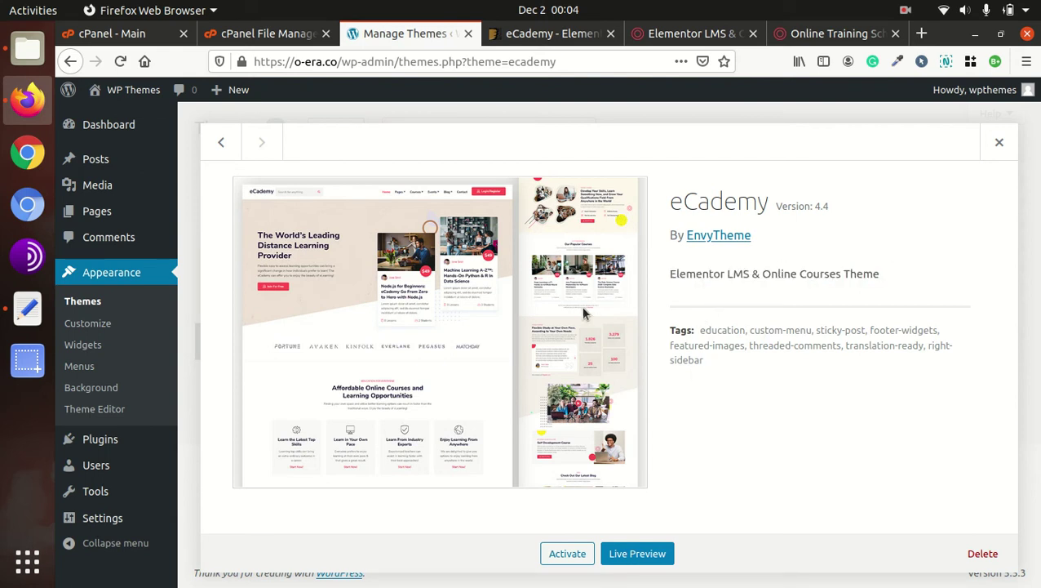
pyautogui.click(554, 559)
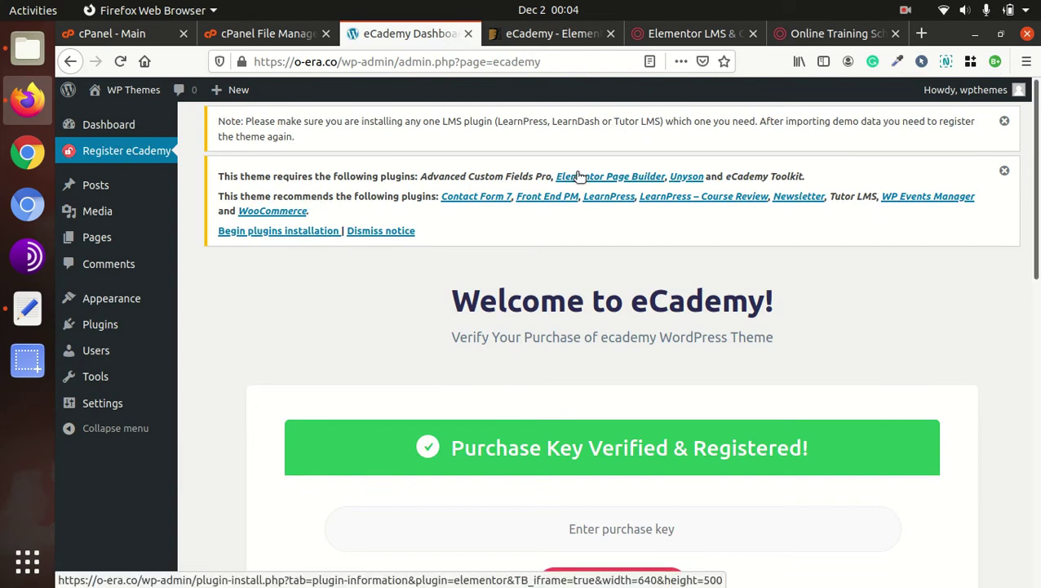
# Step: Begin the plugins installation for the eCademy theme and look through the list of required and recommended plugins
pyautogui.scroll(-2, 519, 282)
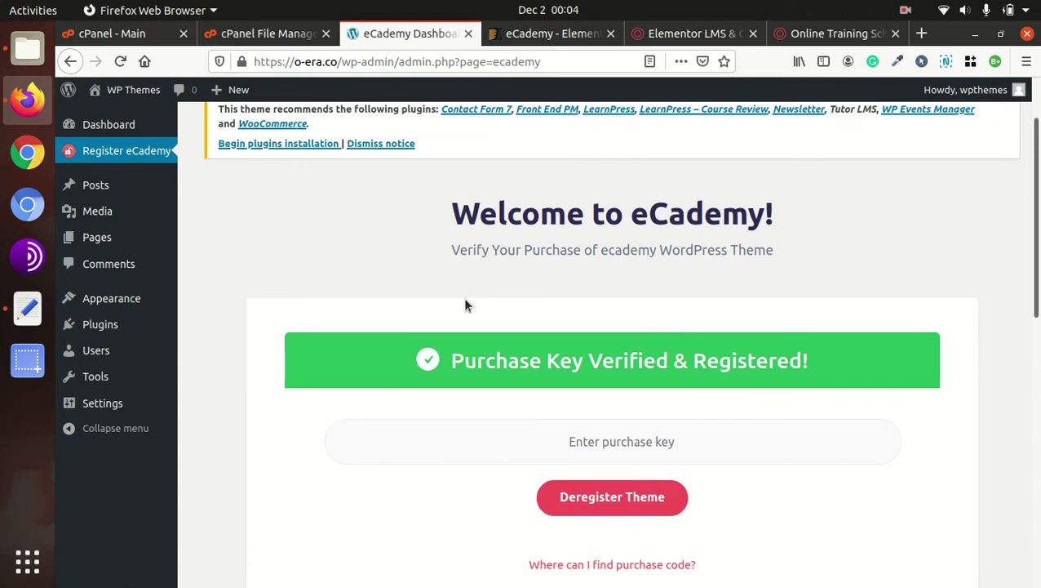
pyautogui.scroll(2, 465, 305)
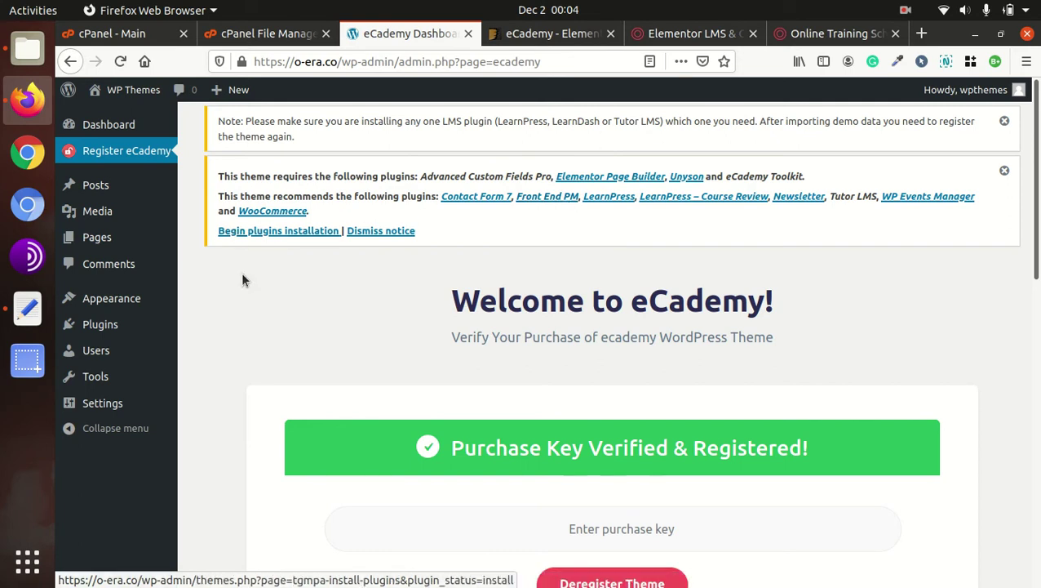
pyautogui.click(274, 232)
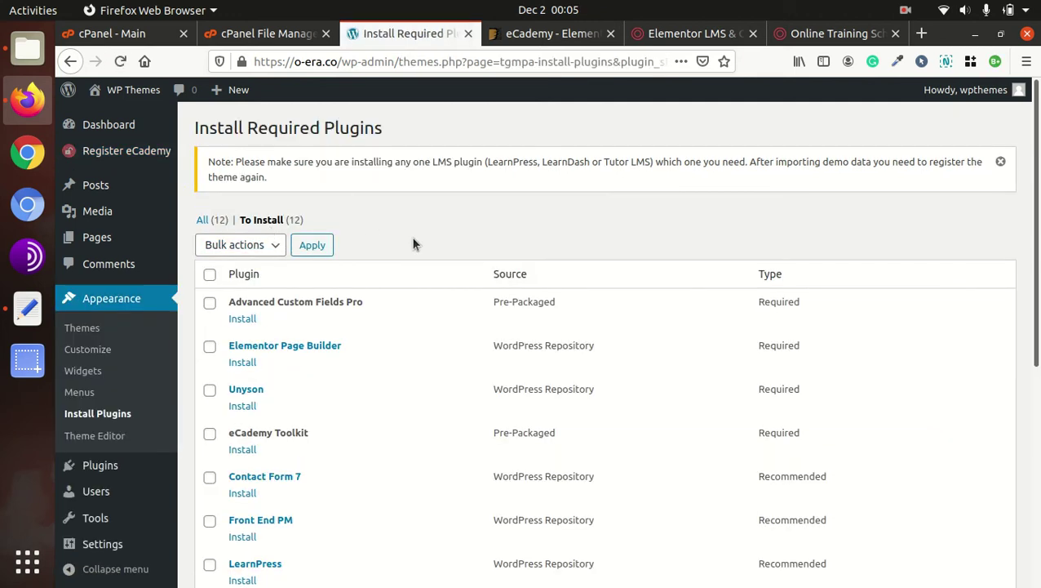
pyautogui.scroll(-3, 277, 245)
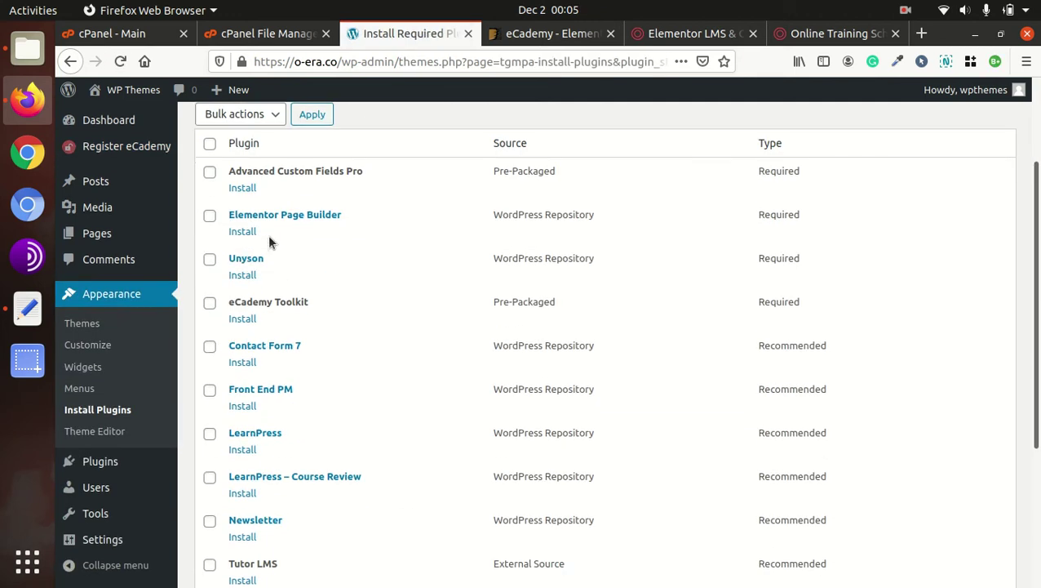
pyautogui.scroll(2, 268, 237)
pyautogui.click(270, 202)
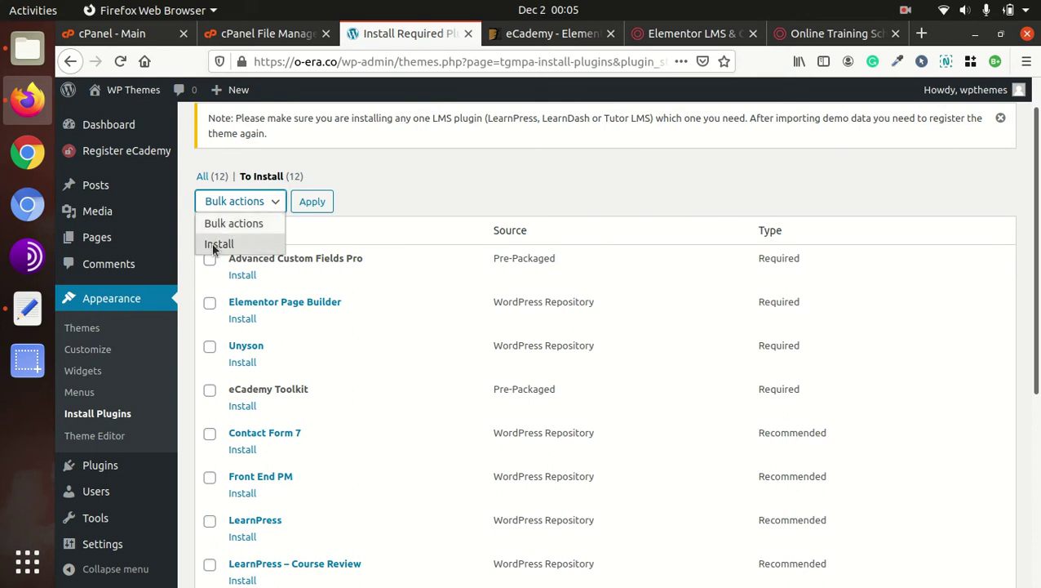
pyautogui.click(481, 198)
pyautogui.click(210, 235)
pyautogui.click(263, 202)
pyautogui.click(435, 195)
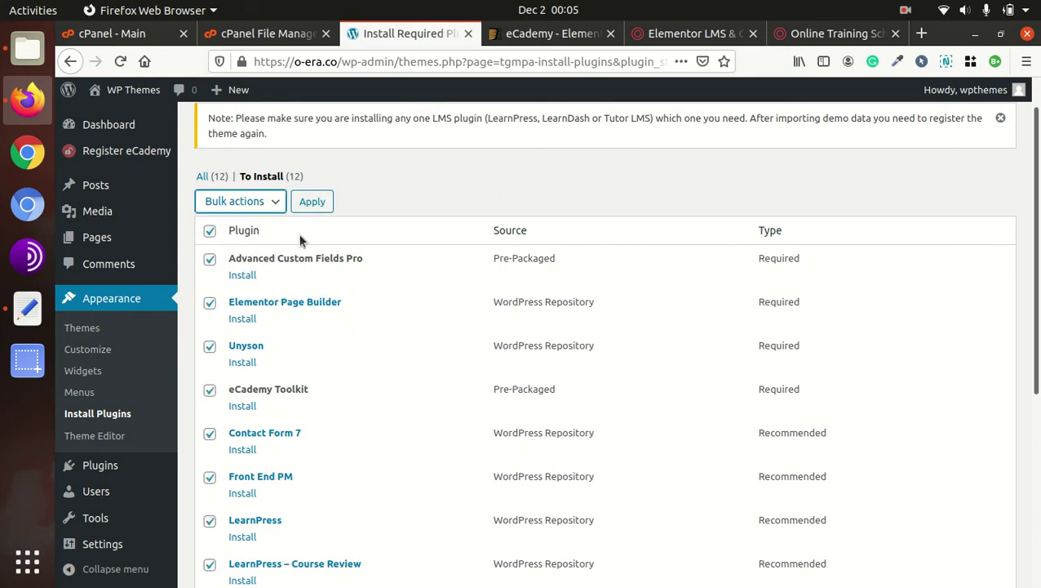
pyautogui.click(212, 234)
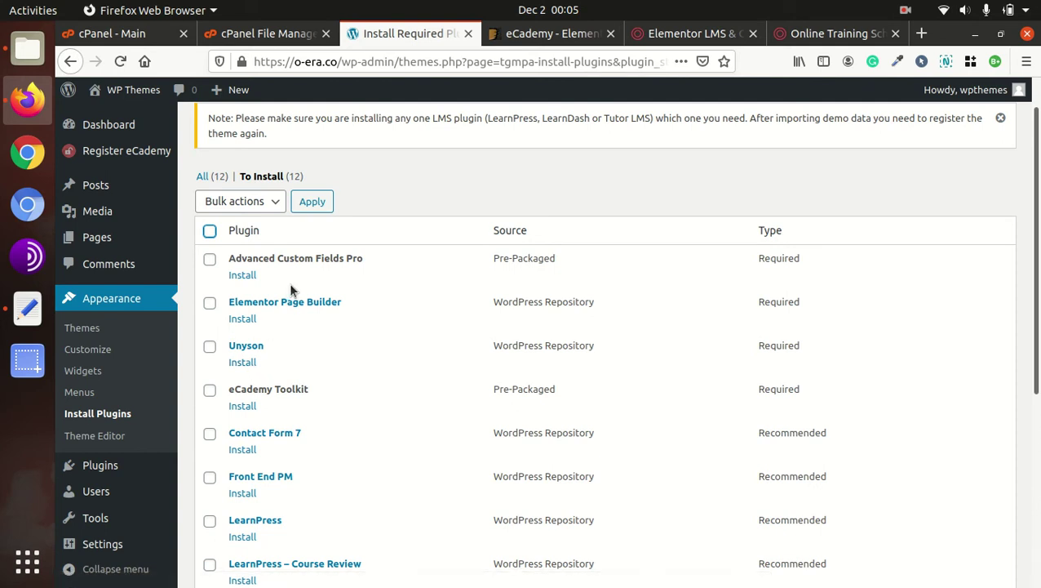
# Step: Install the Unyson plugin from the required plugins list and activate it
pyautogui.click(242, 363)
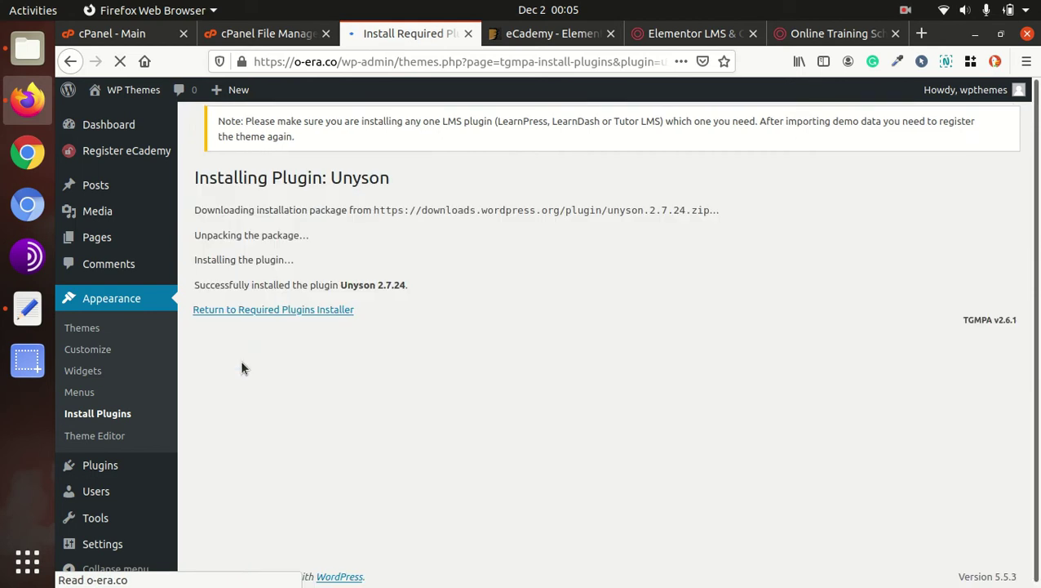
pyautogui.click(259, 313)
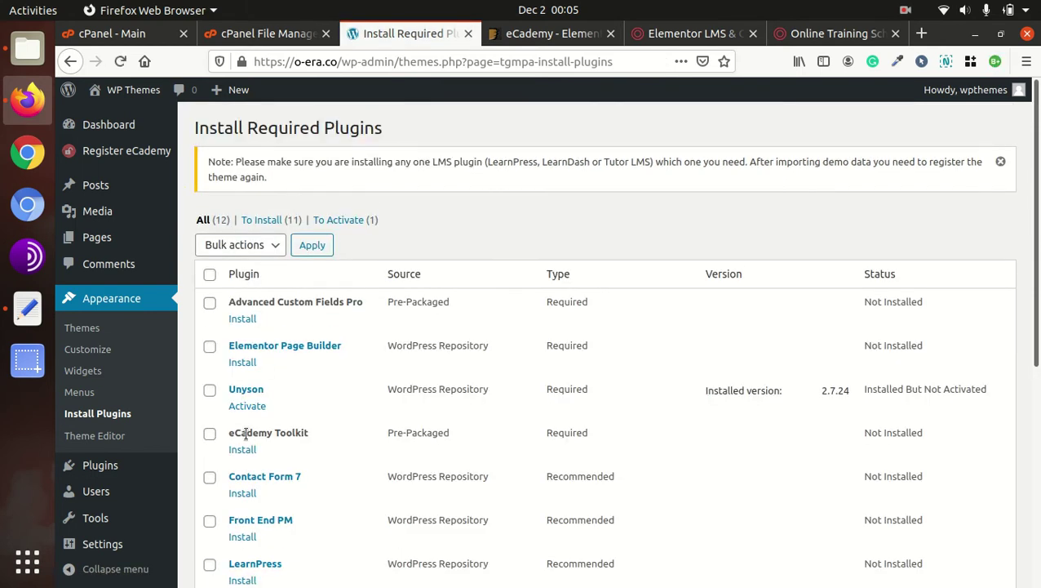
pyautogui.click(248, 407)
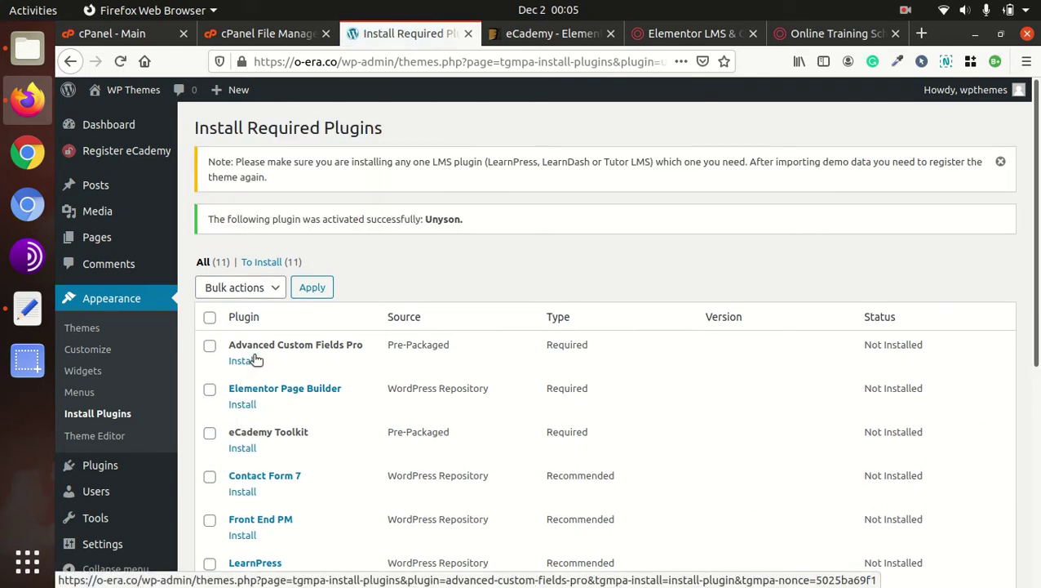
# Step: Try to install Elementor Page Builder, and return to the required plugins list without installing the Backup & Demo Content extension
pyautogui.click(243, 404)
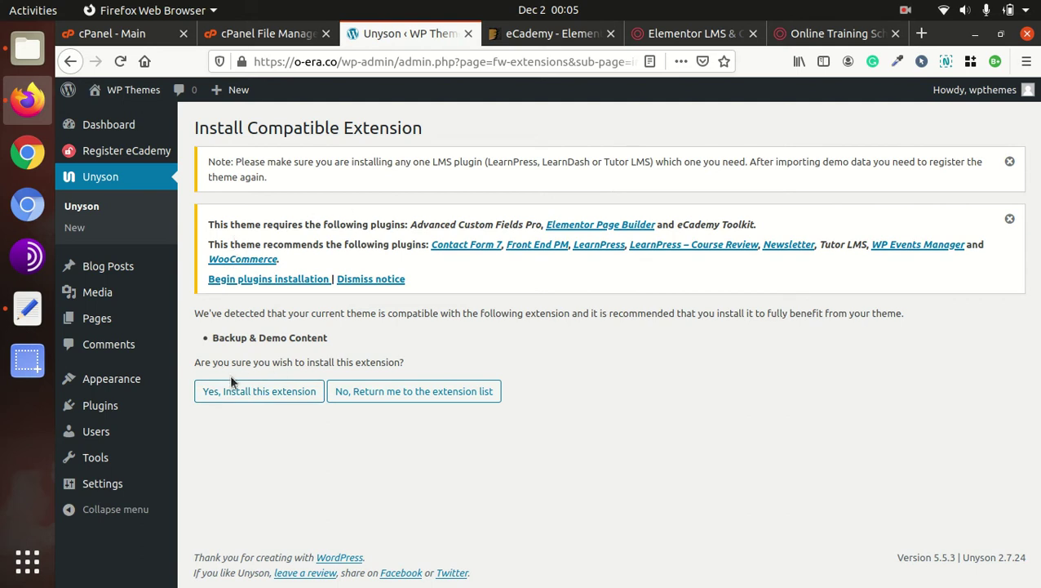
pyautogui.moveTo(210, 337); pyautogui.dragTo(332, 337)
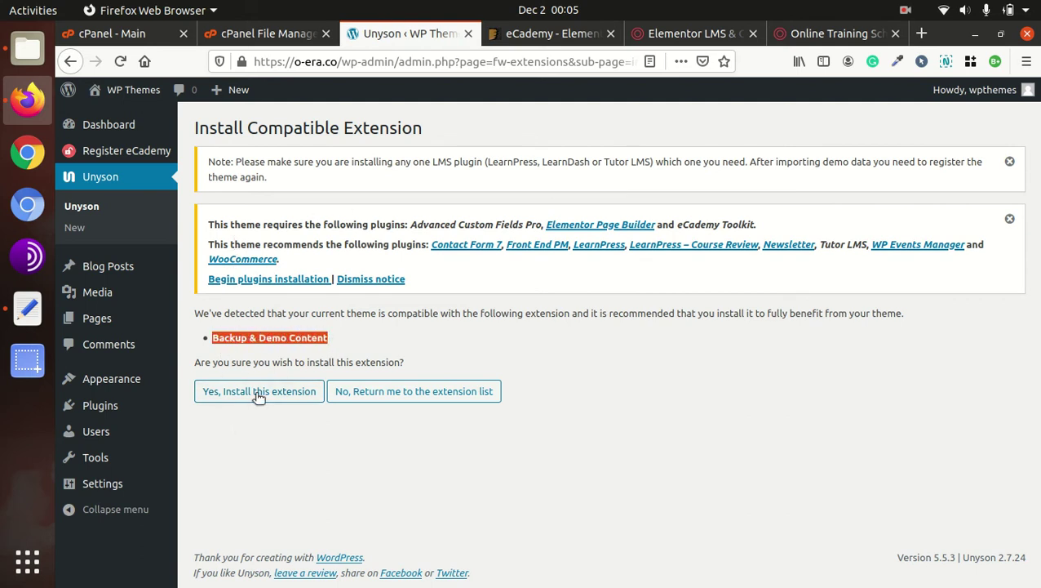
pyautogui.click(267, 279)
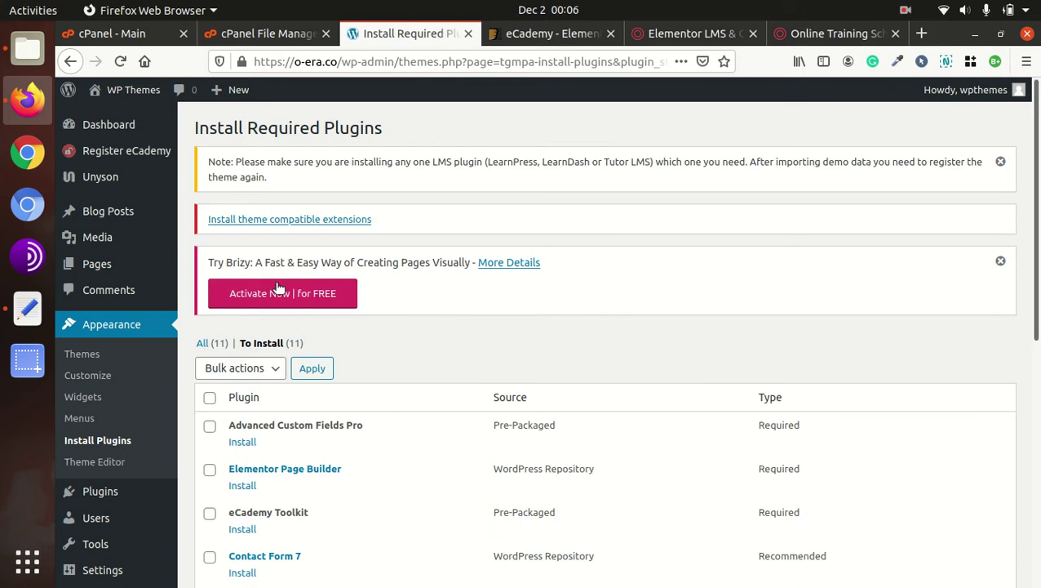
# Step: Install Elementor Page Builder from the required plugins list and activate it
pyautogui.scroll(-4, 275, 286)
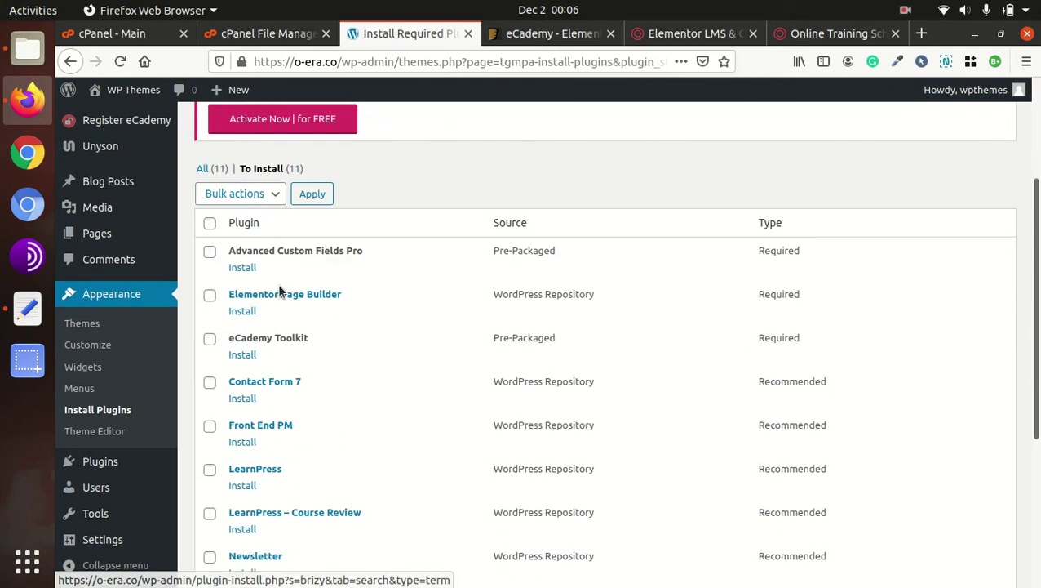
pyautogui.click(243, 311)
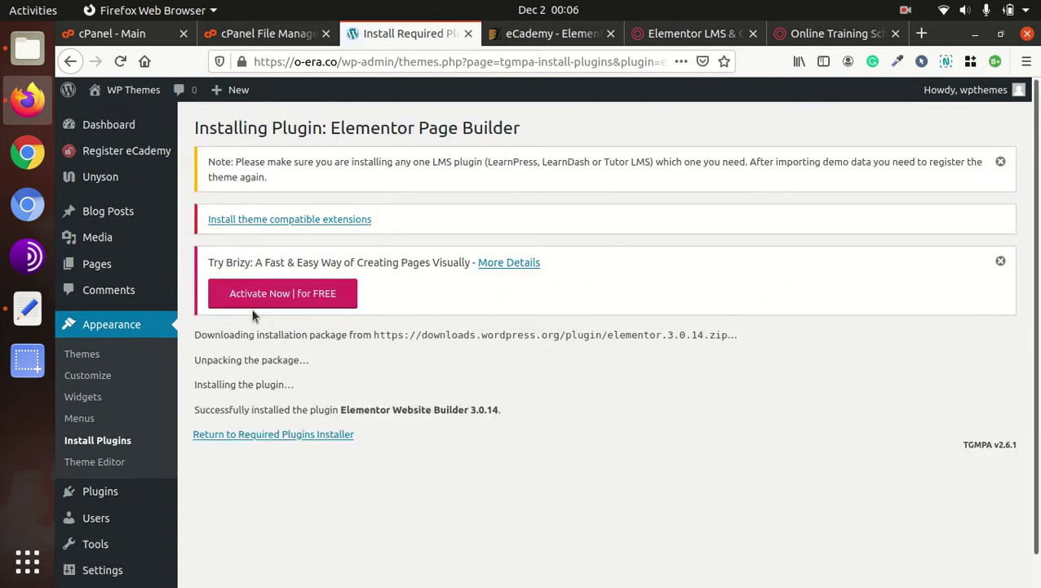
pyautogui.click(256, 434)
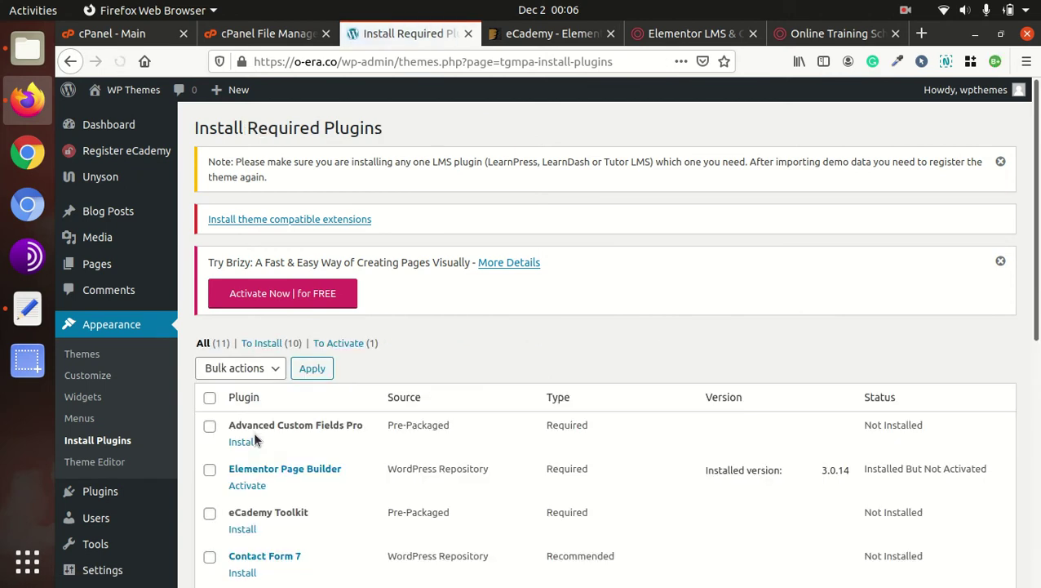
pyautogui.scroll(-2, 271, 413)
pyautogui.scroll(-1, 273, 412)
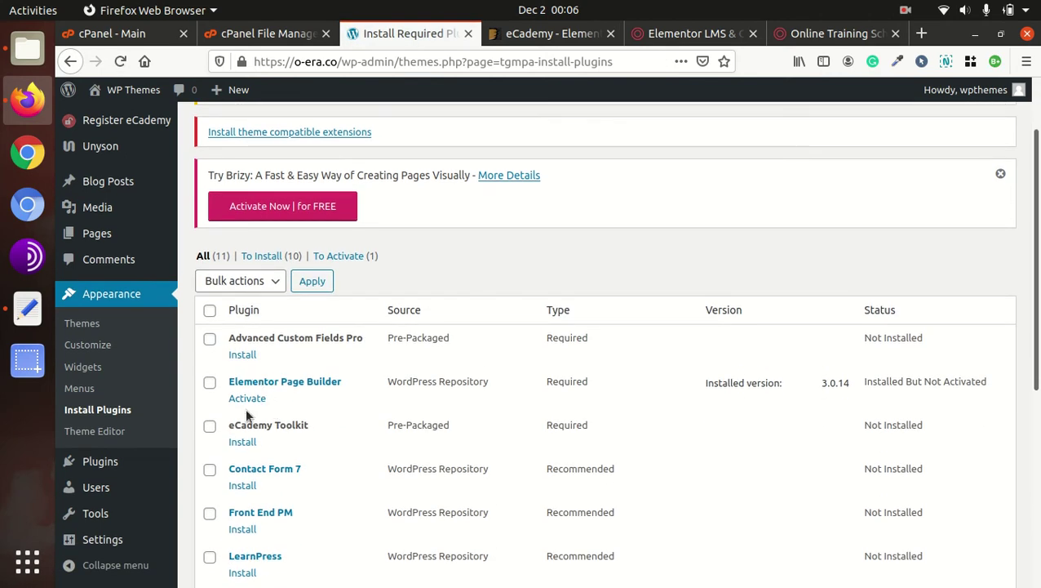
pyautogui.click(247, 402)
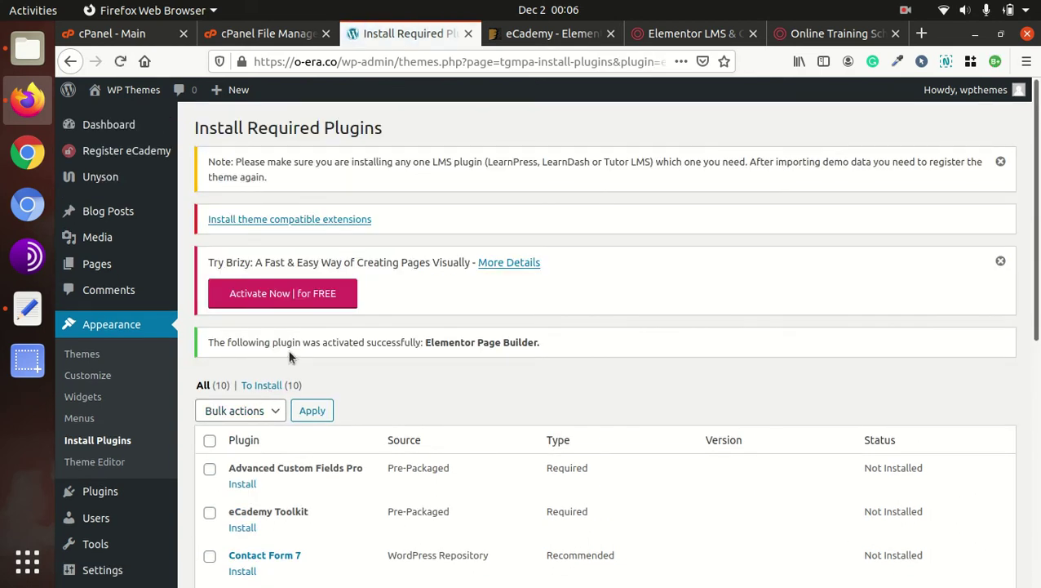
# Step: Try to install Advanced Custom Fields Pro, and reopen the required plugins installer by way of the installed plugins page
pyautogui.scroll(-3, 287, 349)
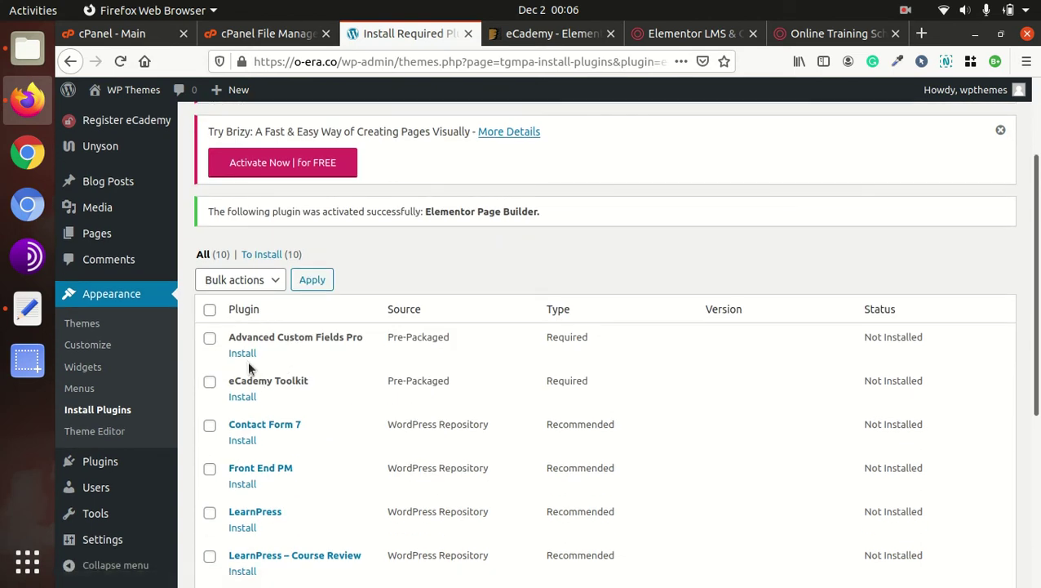
pyautogui.click(243, 353)
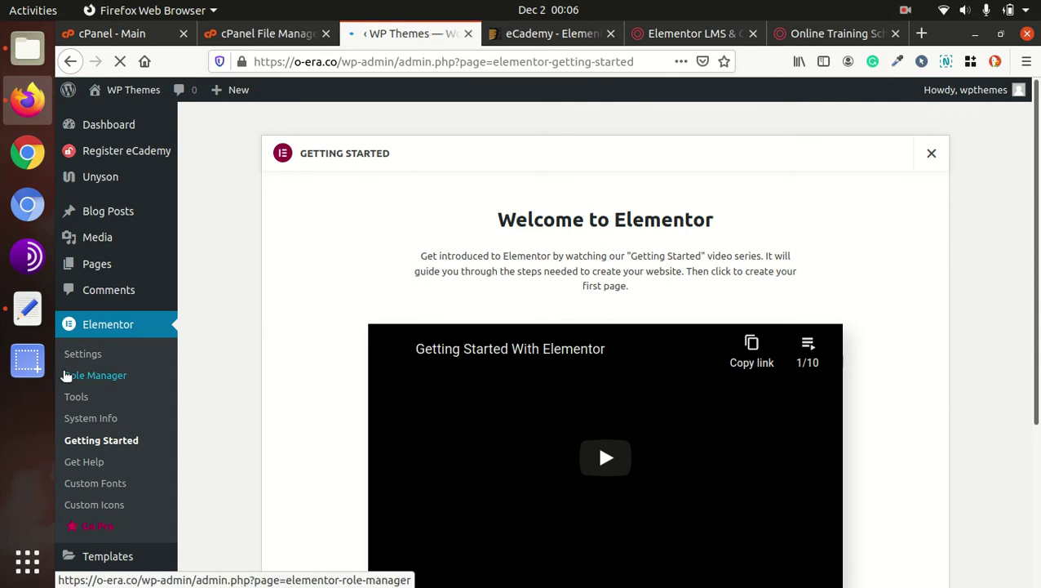
pyautogui.scroll(-5, 122, 342)
pyautogui.moveTo(109, 462)
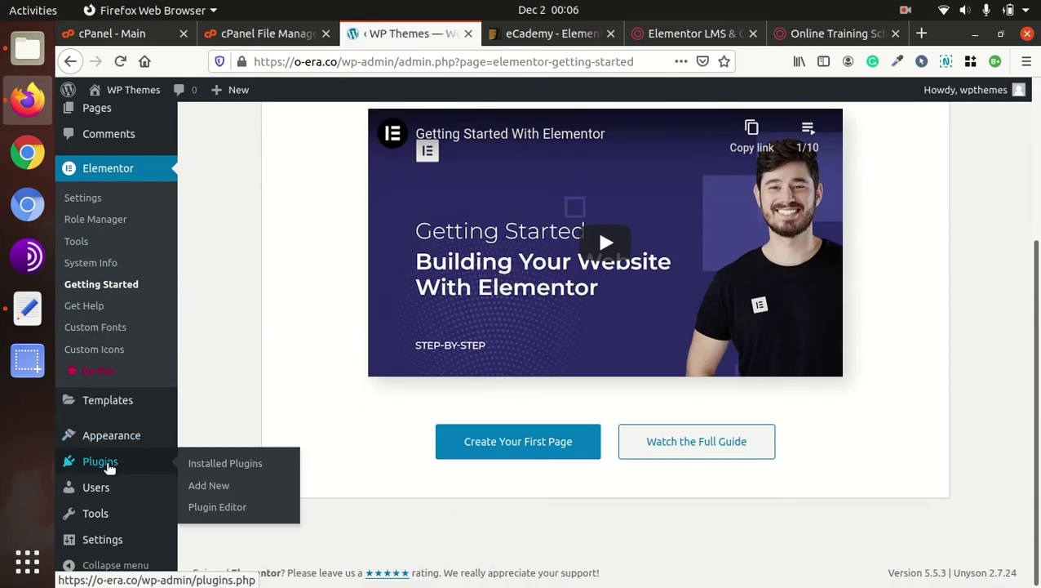
pyautogui.click(213, 466)
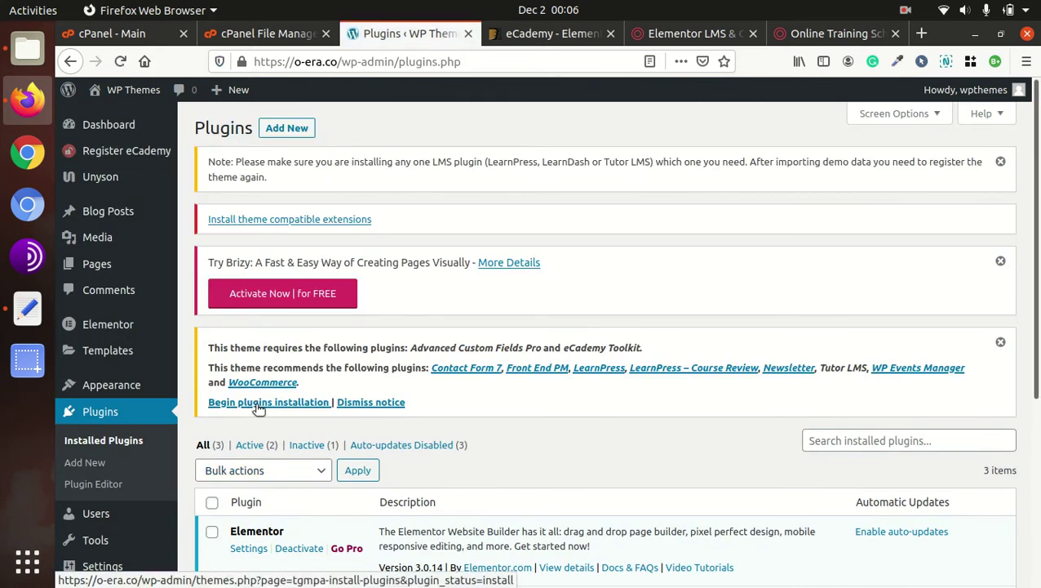
pyautogui.click(257, 406)
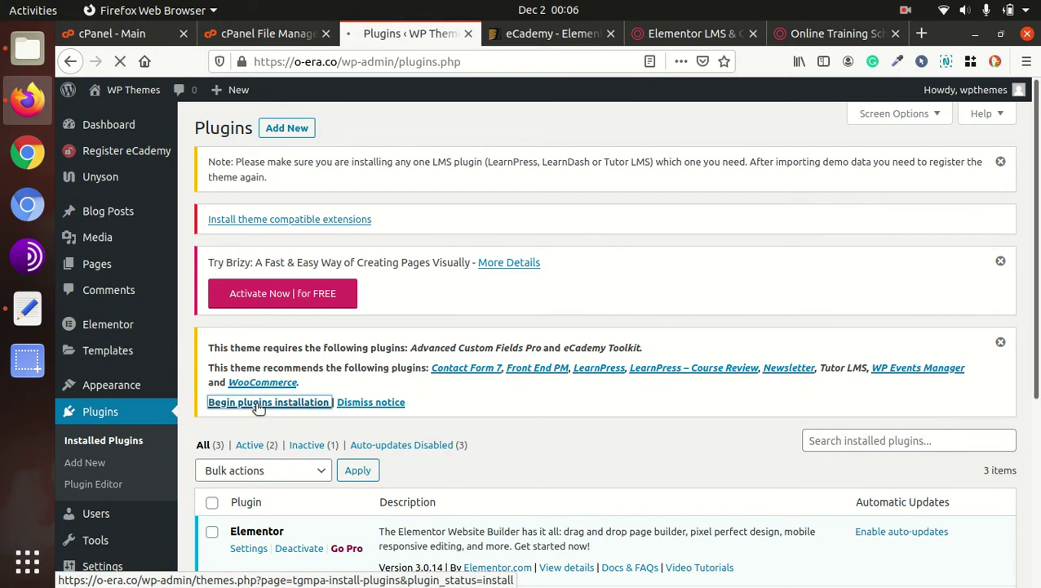
# Step: Install Advanced Custom Fields Pro from the required plugins list and activate it
pyautogui.scroll(-3, 255, 401)
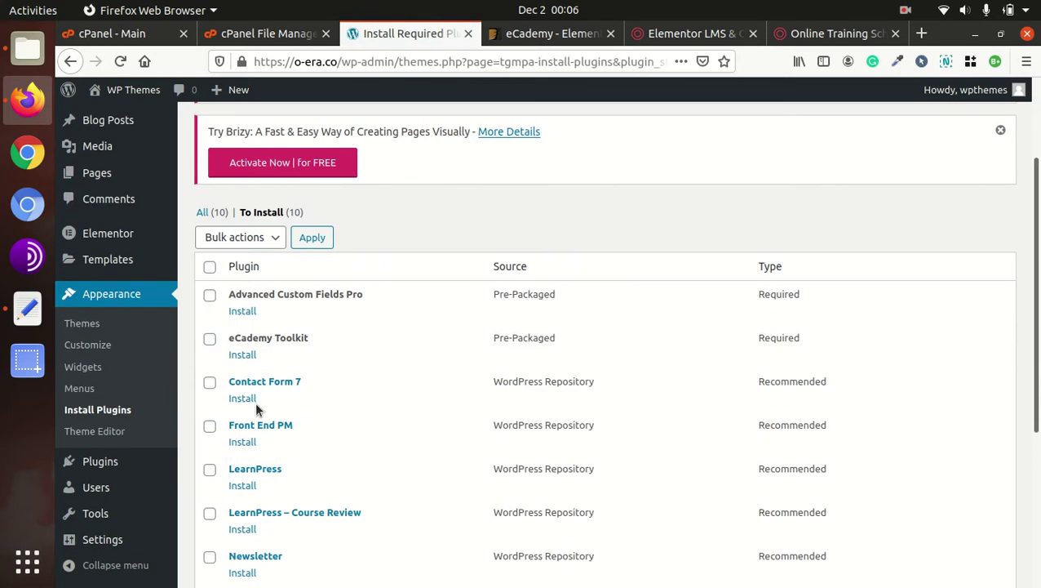
pyautogui.click(242, 311)
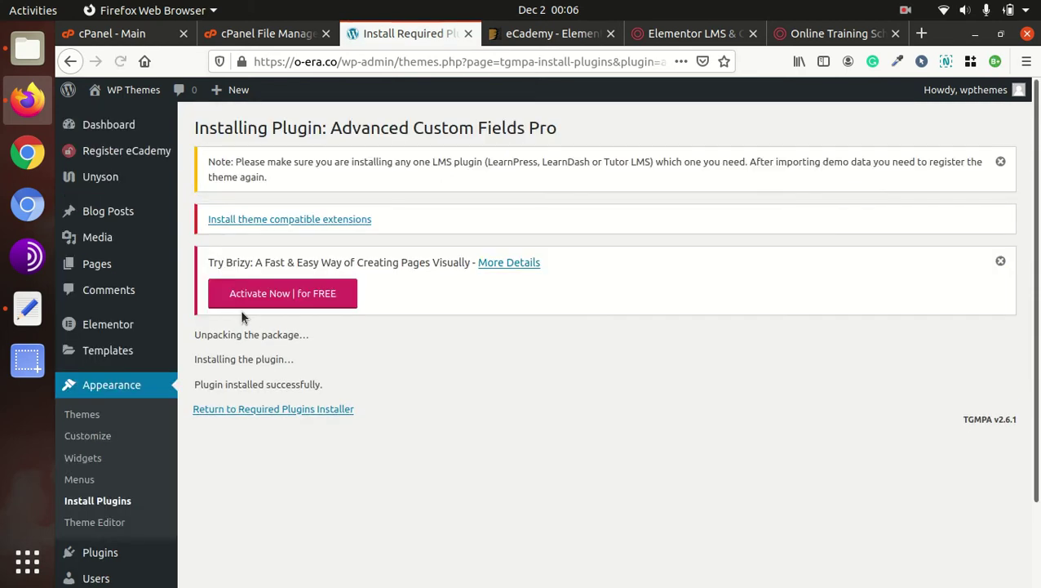
pyautogui.click(257, 408)
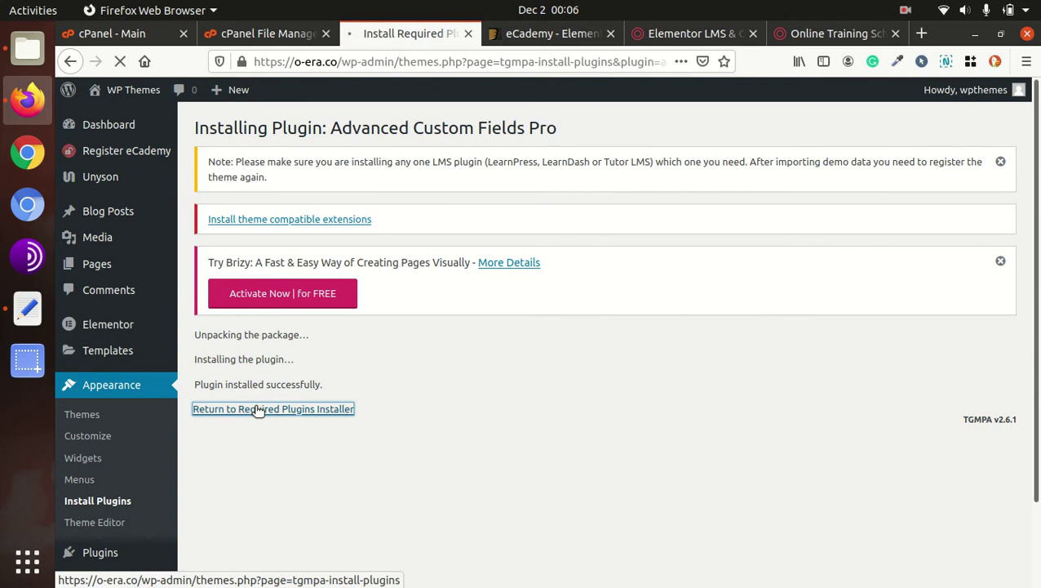
pyautogui.click(247, 441)
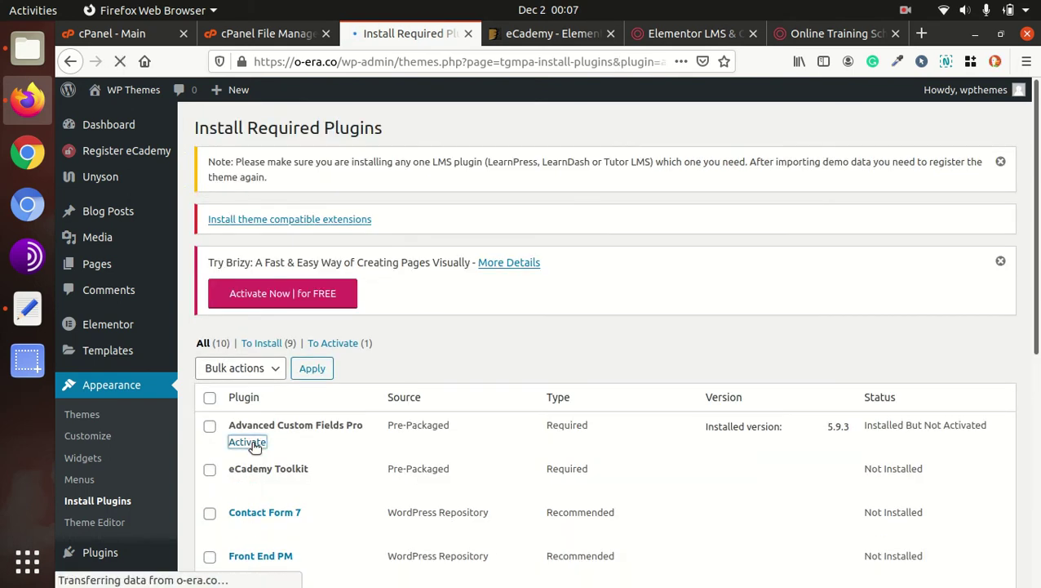
# Step: Install the eCademy Toolkit plugin and activate it
pyautogui.scroll(-3, 252, 442)
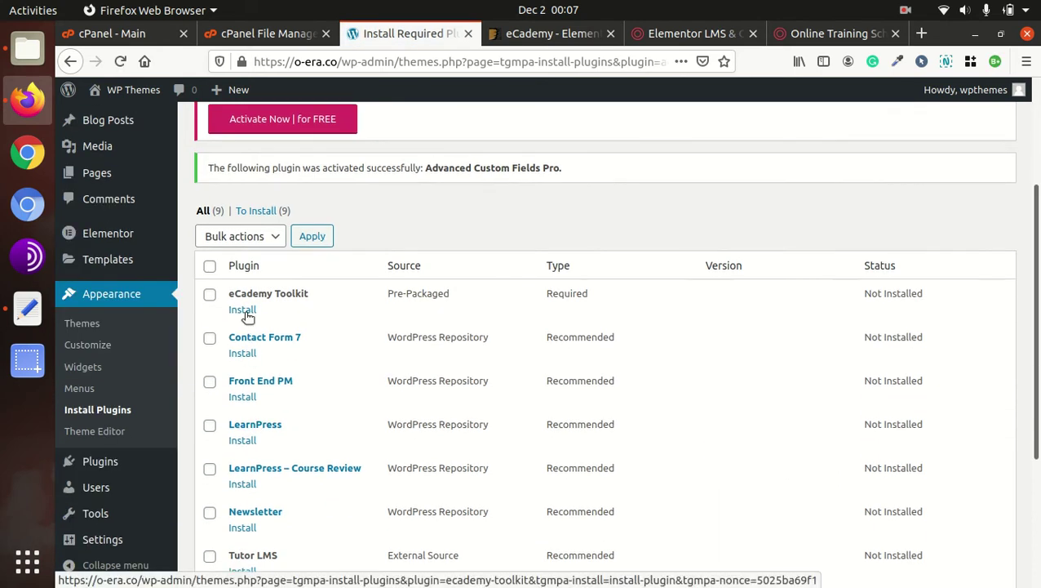
pyautogui.click(245, 311)
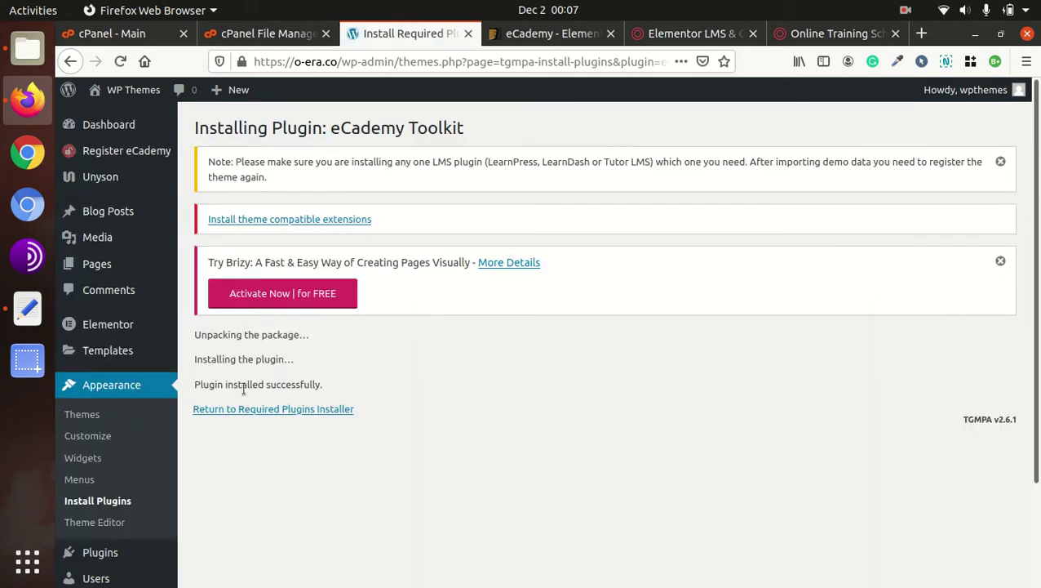
pyautogui.click(242, 410)
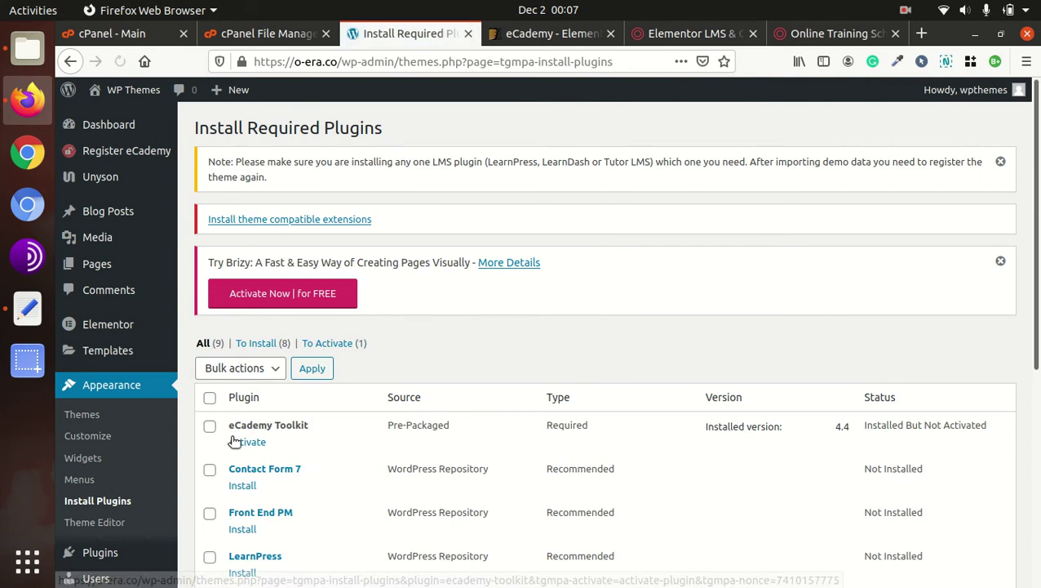
pyautogui.click(235, 442)
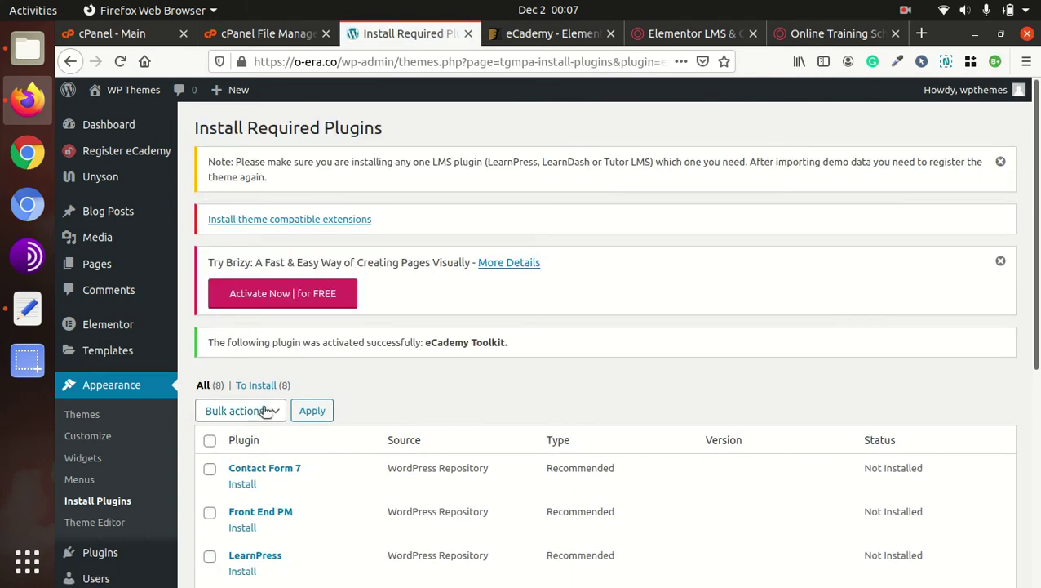
pyautogui.scroll(-3, 401, 341)
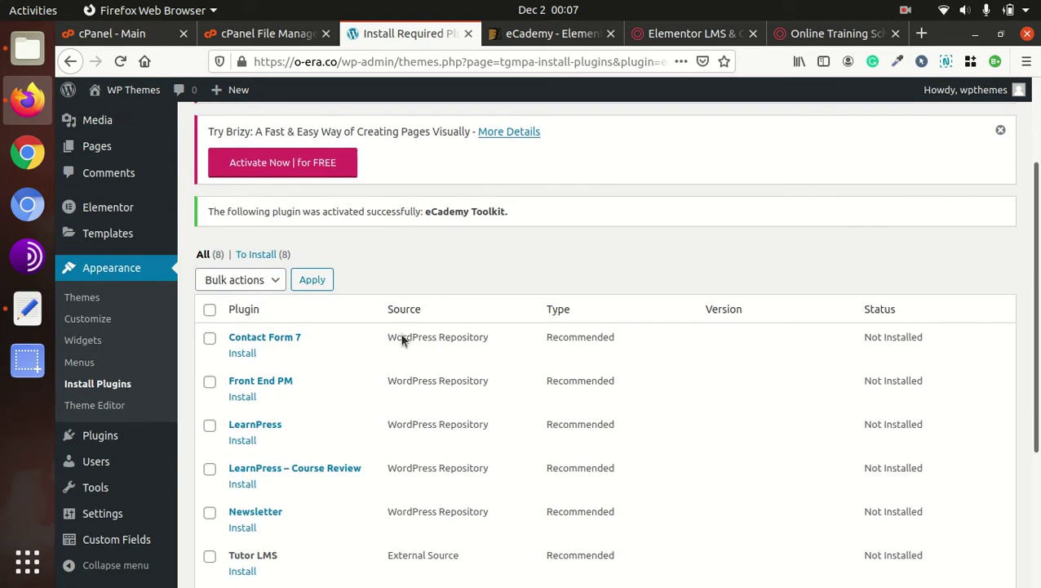
# Step: Install Contact Form 7 from the required plugins list and activate it
pyautogui.click(244, 354)
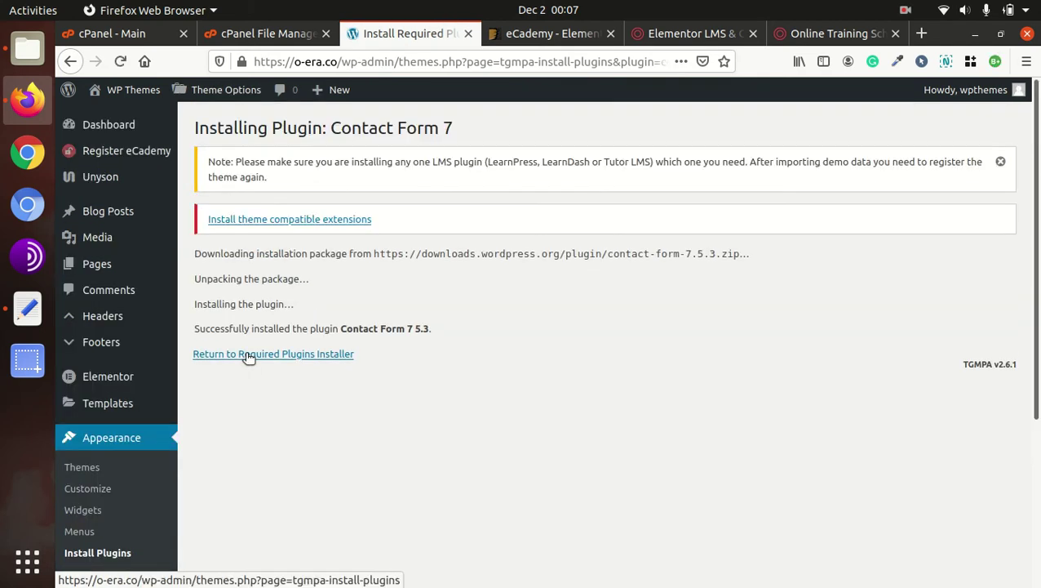
pyautogui.click(248, 353)
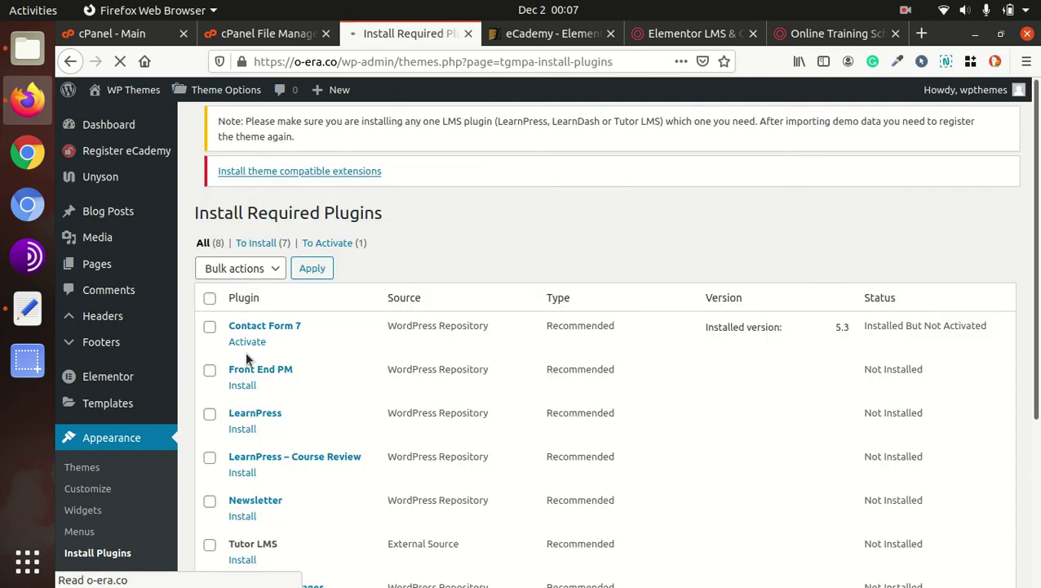
pyautogui.click(247, 361)
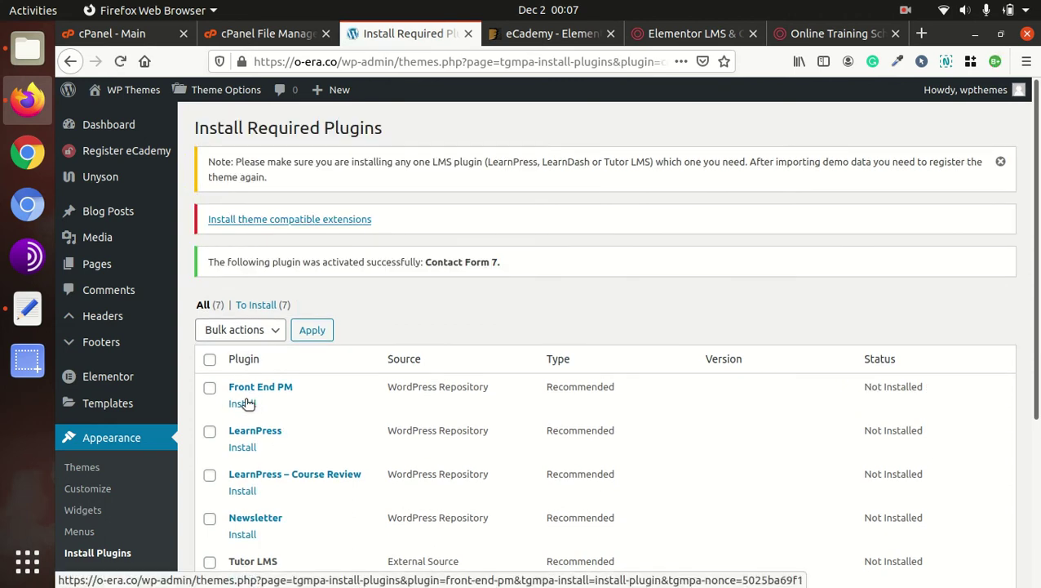
# Step: Install the Front End PM plugin from the required plugins list and activate it
pyautogui.click(243, 404)
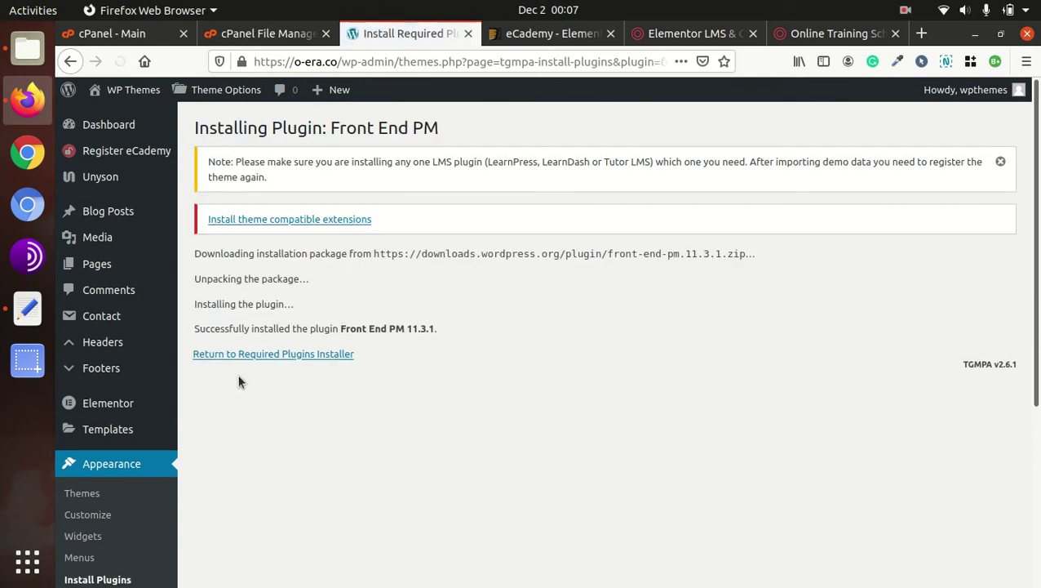
pyautogui.click(239, 356)
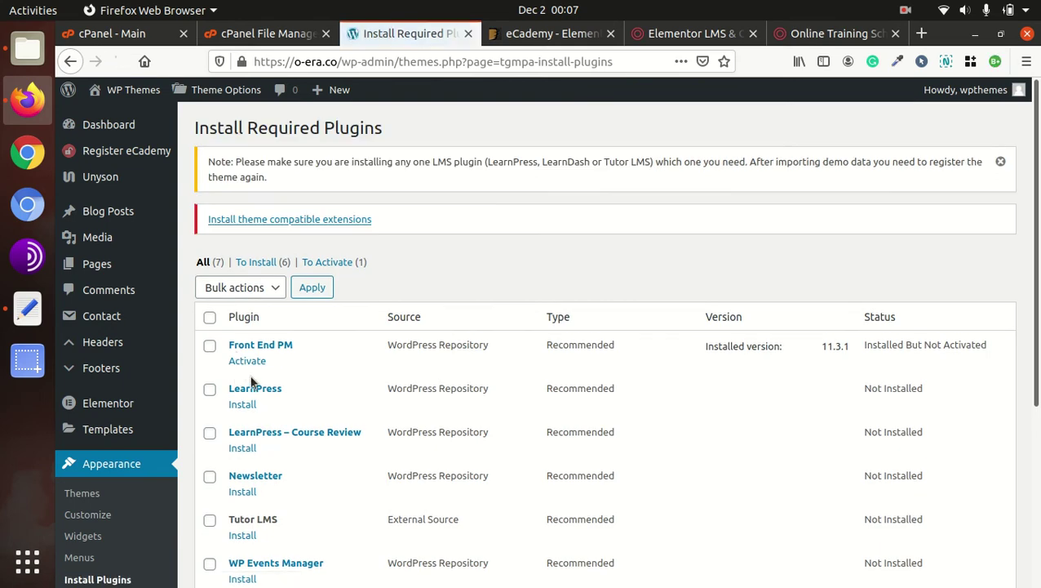
pyautogui.click(246, 362)
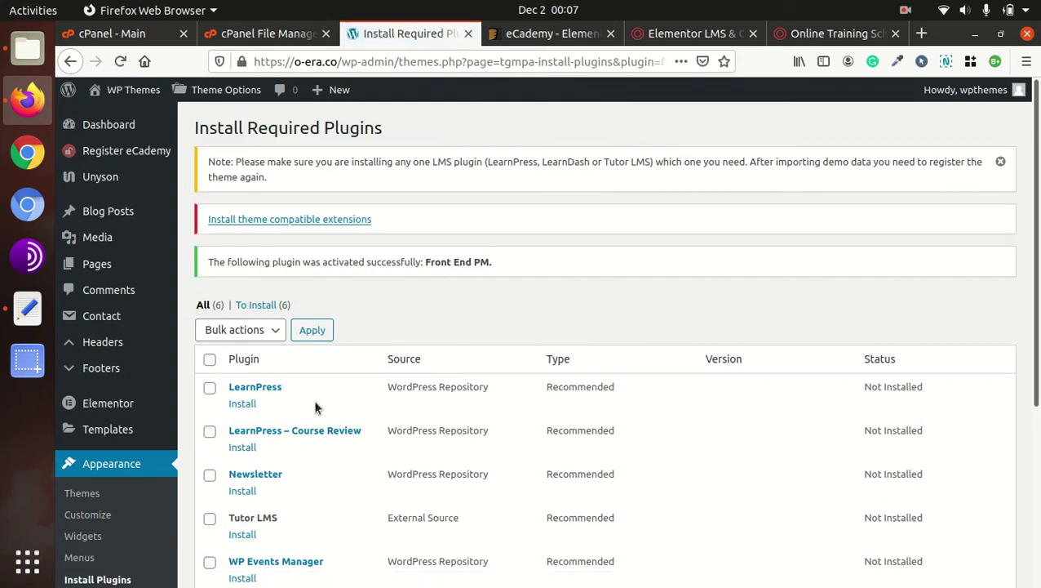
# Step: Install the LearnPress plugin from the required plugins list and activate it
pyautogui.scroll(-3, 316, 401)
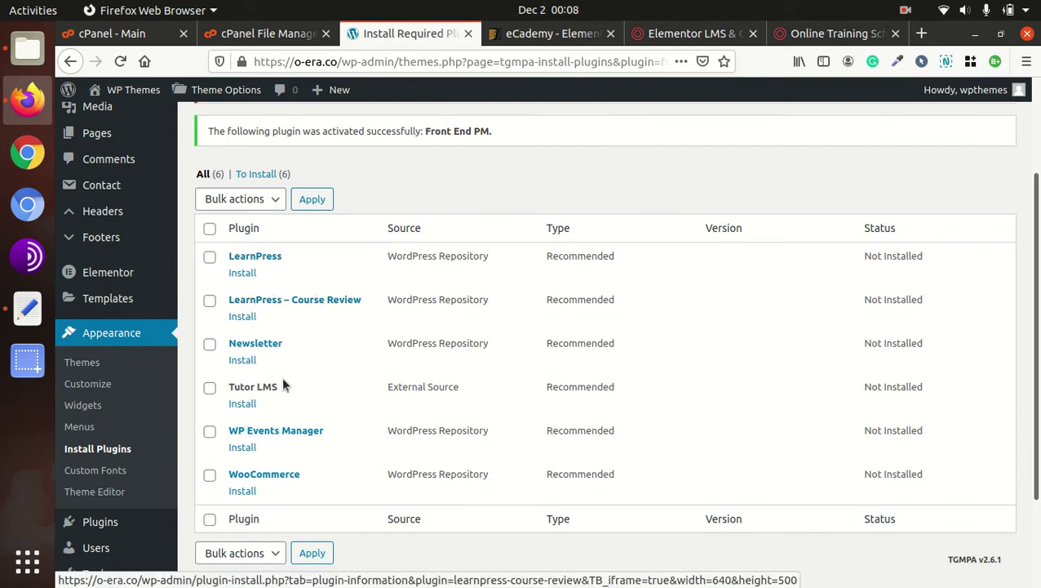
pyautogui.click(243, 274)
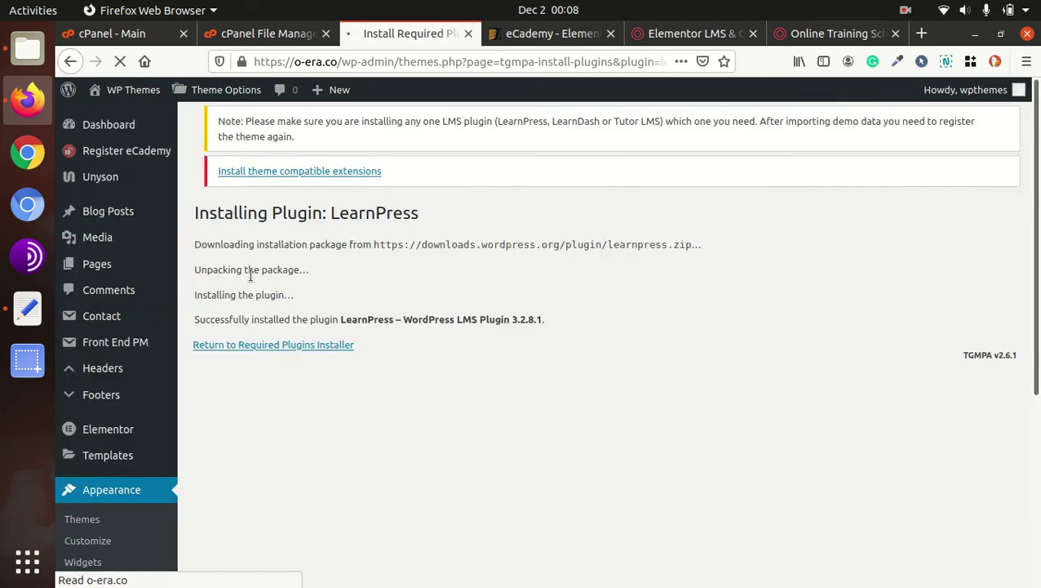
pyautogui.click(257, 356)
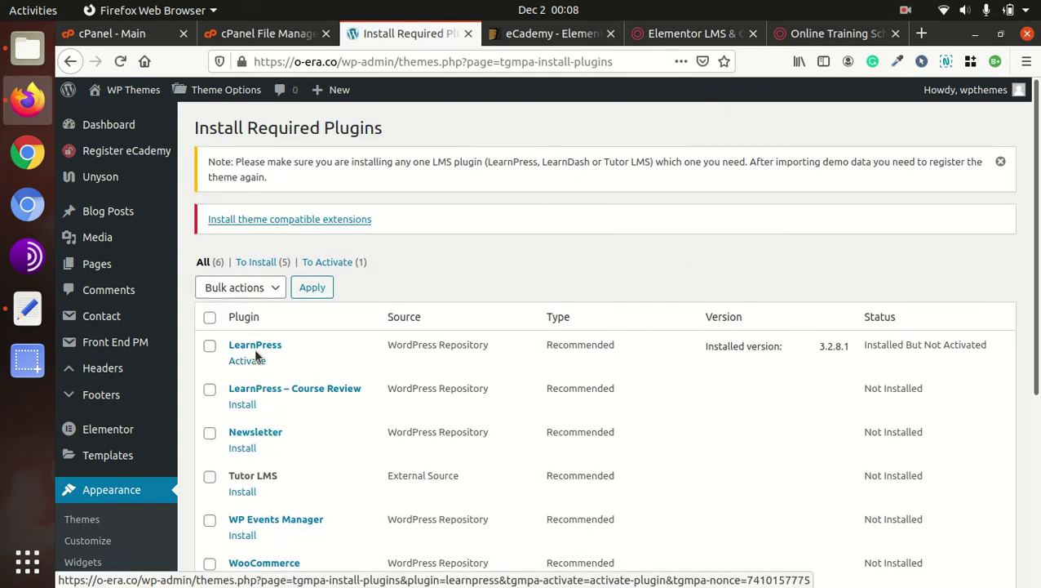
pyautogui.click(253, 362)
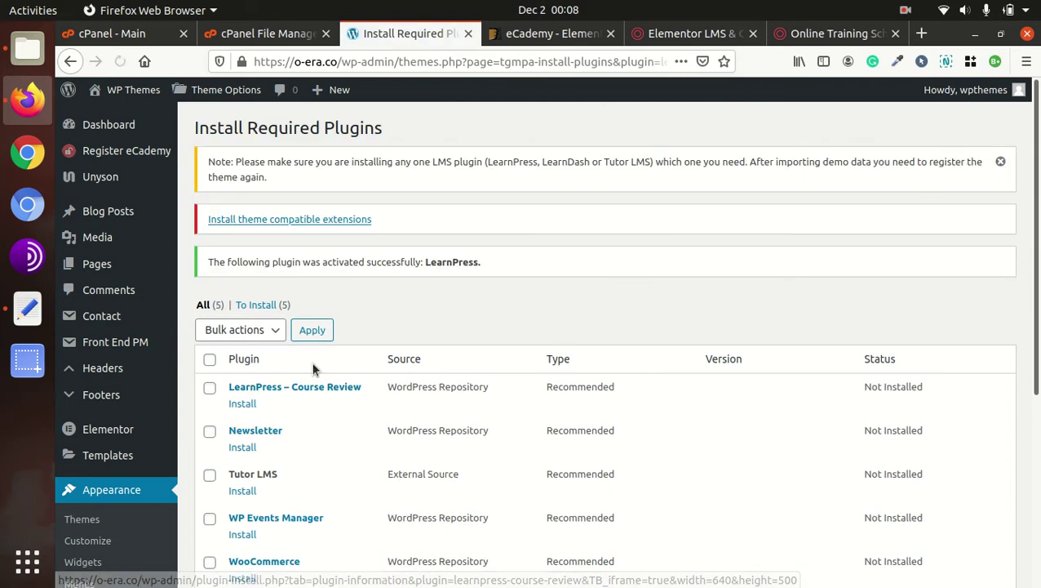
# Step: Install the LearnPress – Course Review plugin, return to the required plugins installer and activate it
pyautogui.click(245, 406)
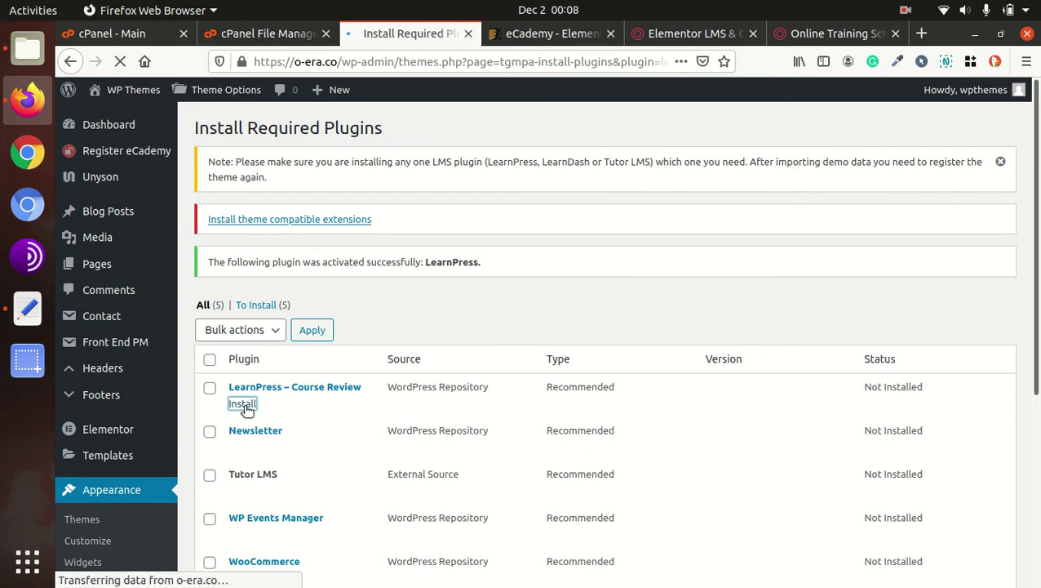
pyautogui.scroll(-4, 253, 407)
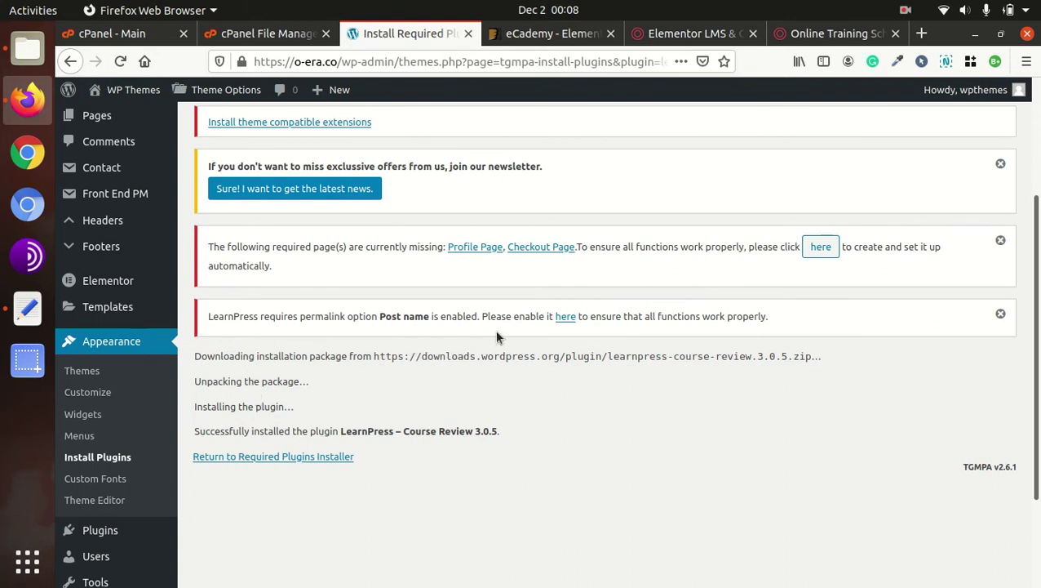
pyautogui.click(274, 459)
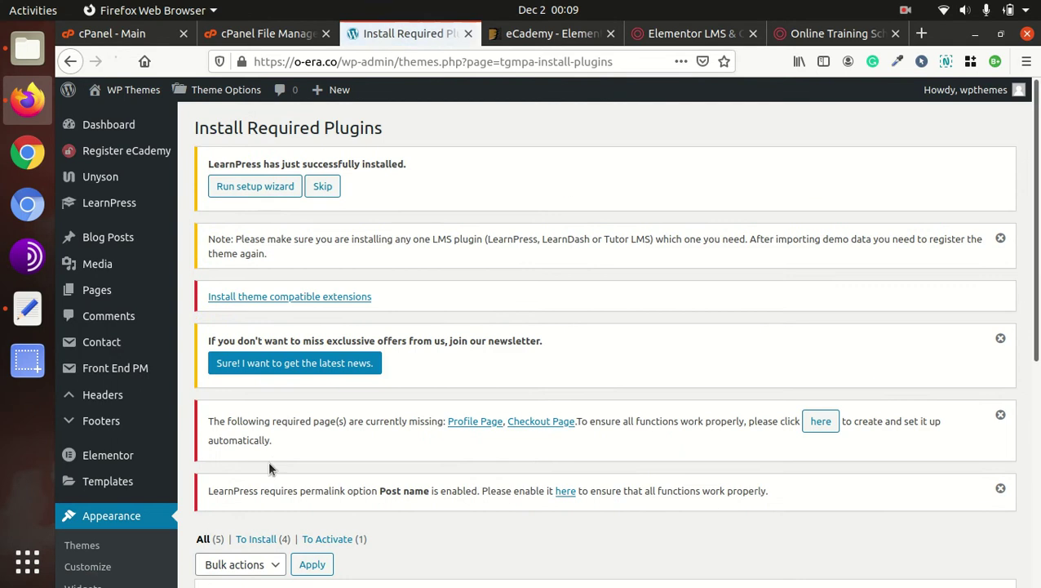
pyautogui.scroll(-4, 254, 470)
pyautogui.scroll(-3, 243, 499)
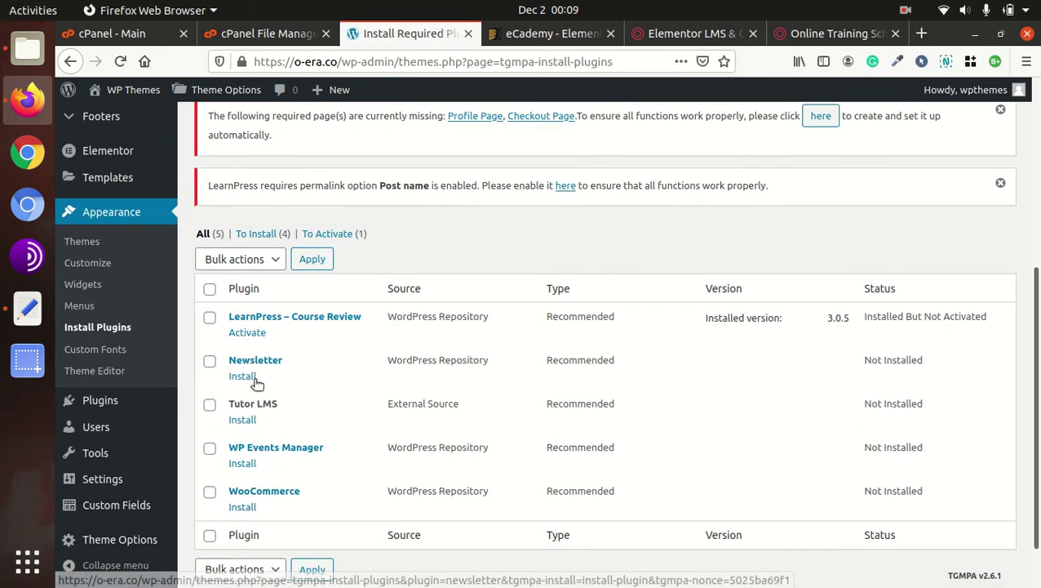
pyautogui.click(247, 332)
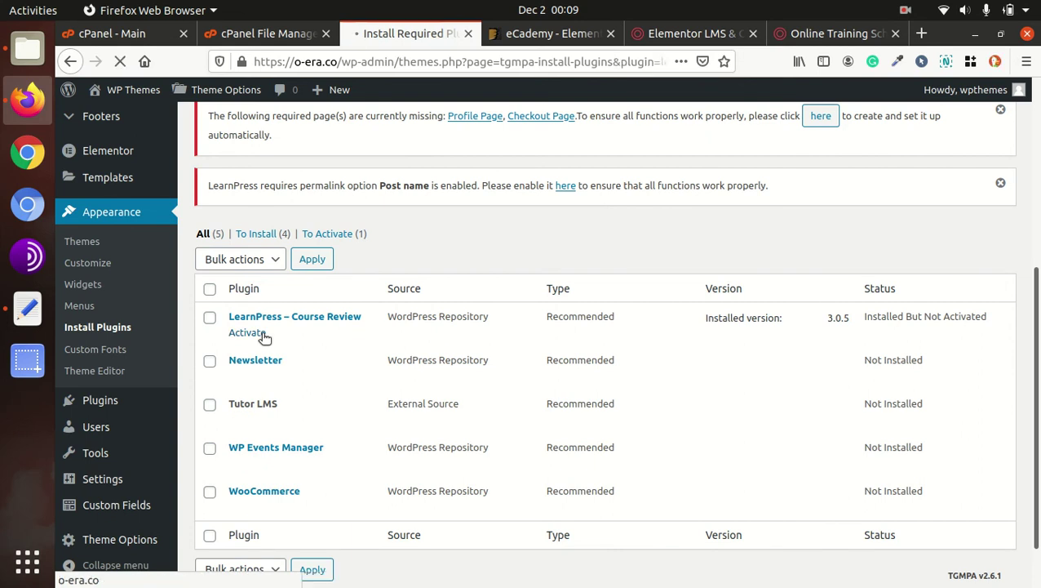
# Step: Install the Newsletter plugin from the required plugins list and activate it
pyautogui.scroll(-8, 262, 359)
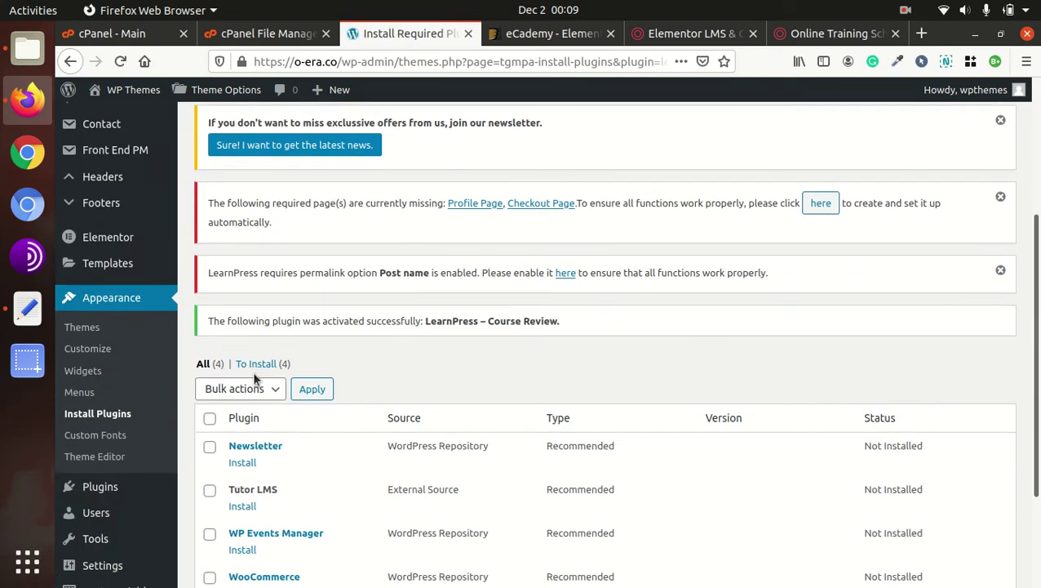
pyautogui.click(243, 332)
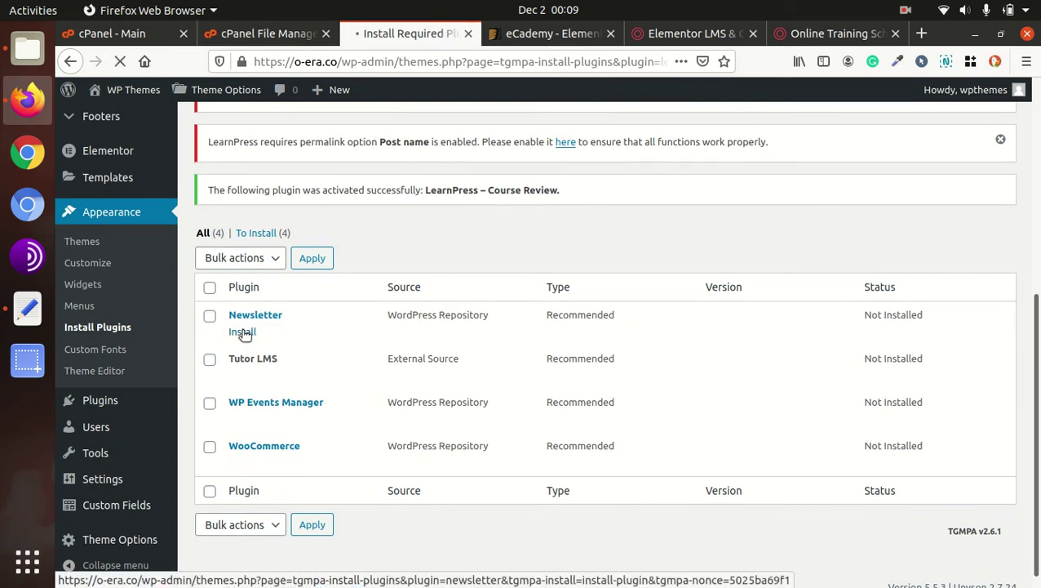
pyautogui.scroll(-5, 253, 367)
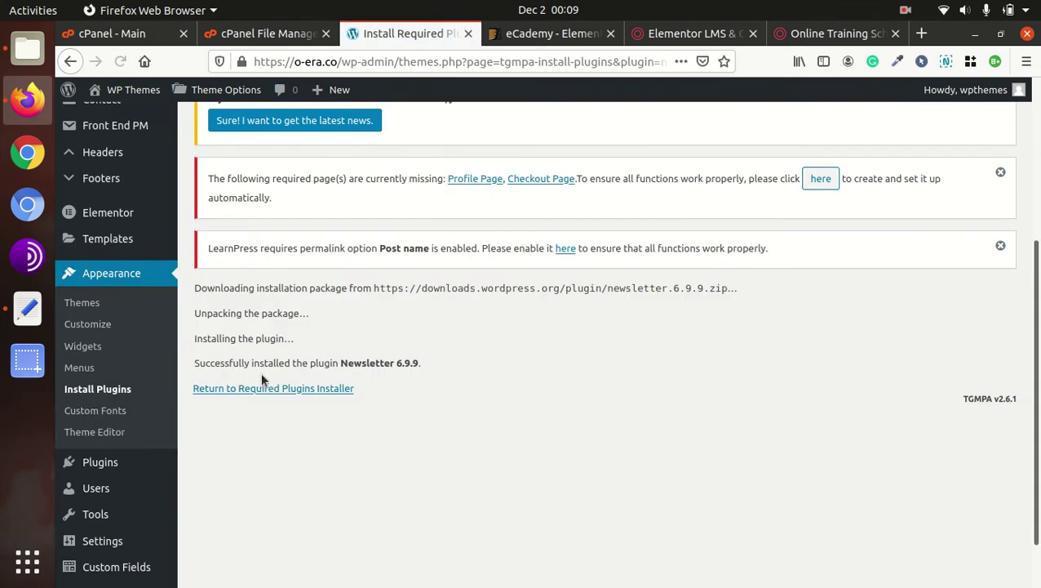
pyautogui.click(268, 368)
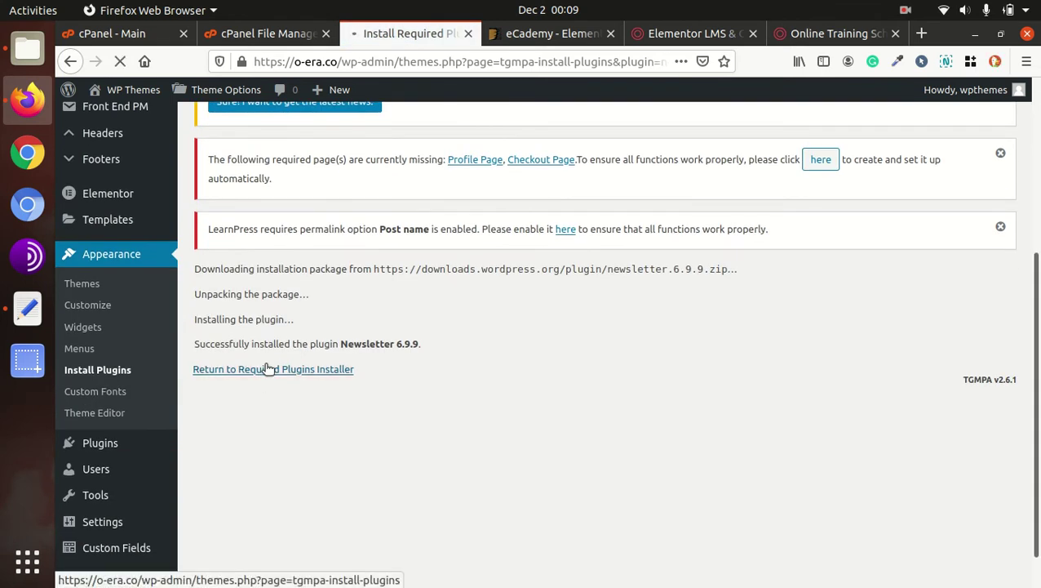
pyautogui.scroll(-1, 258, 413)
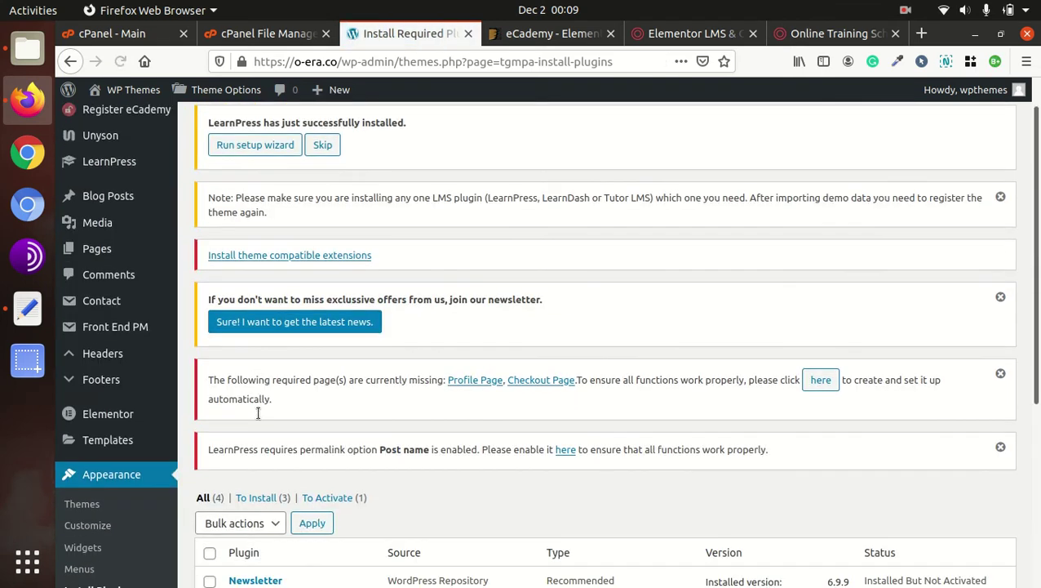
pyautogui.scroll(-3, 258, 413)
pyautogui.click(255, 467)
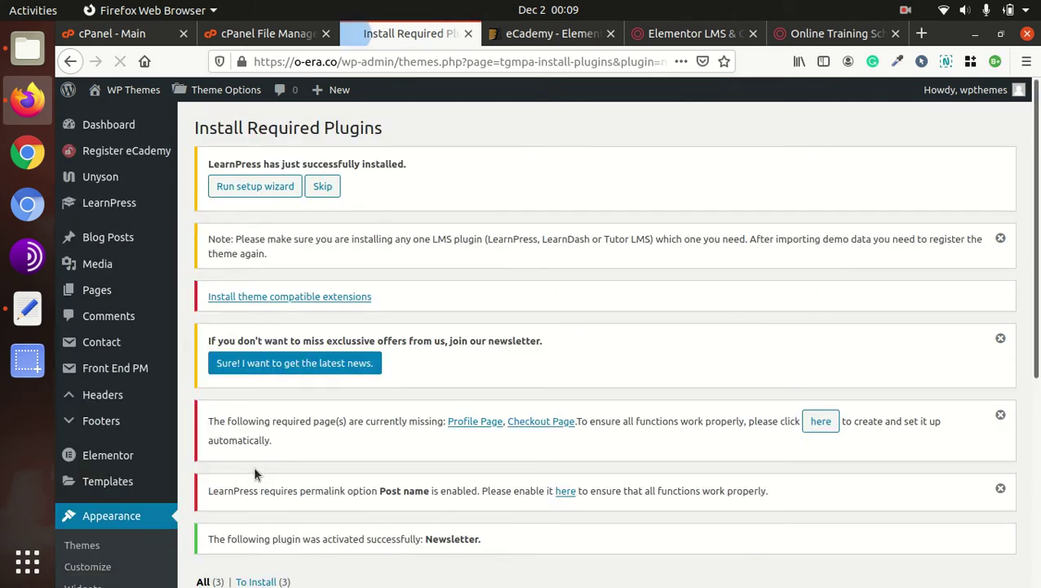
# Step: Install Tutor LMS from the required plugins list and activate it on the installed plugins page
pyautogui.scroll(-5, 253, 470)
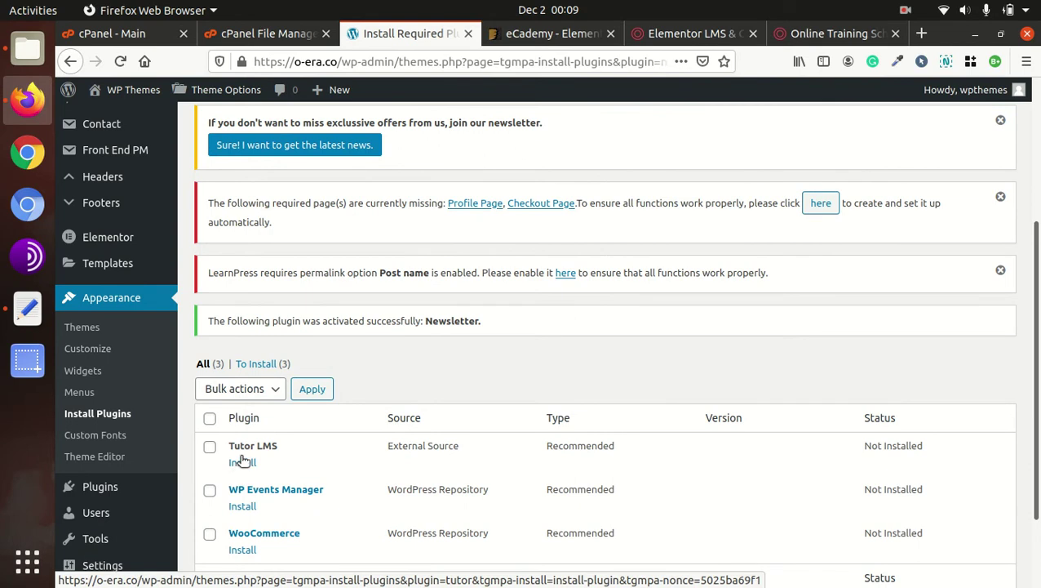
pyautogui.click(242, 463)
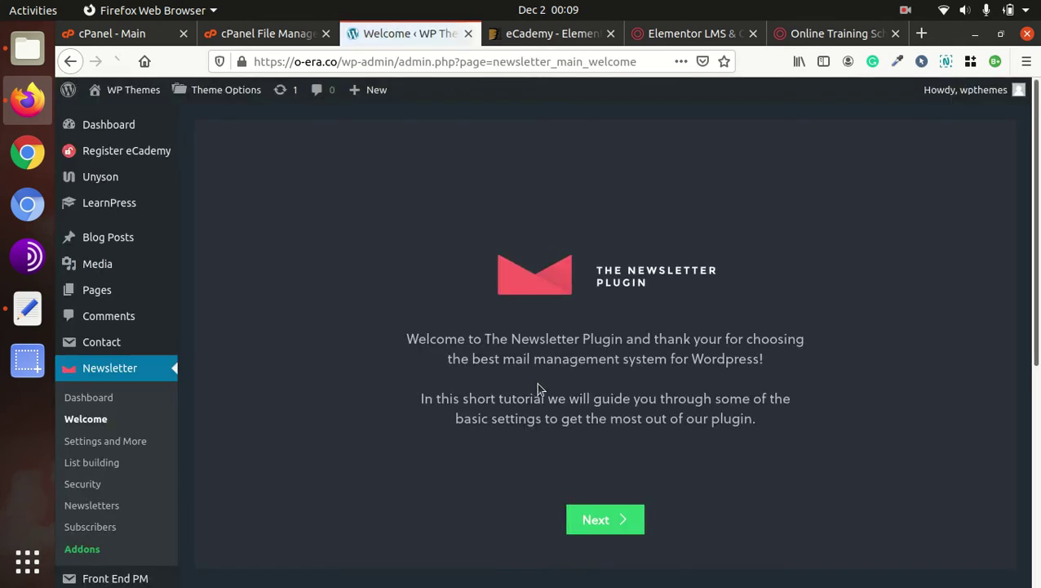
pyautogui.scroll(-5, 116, 424)
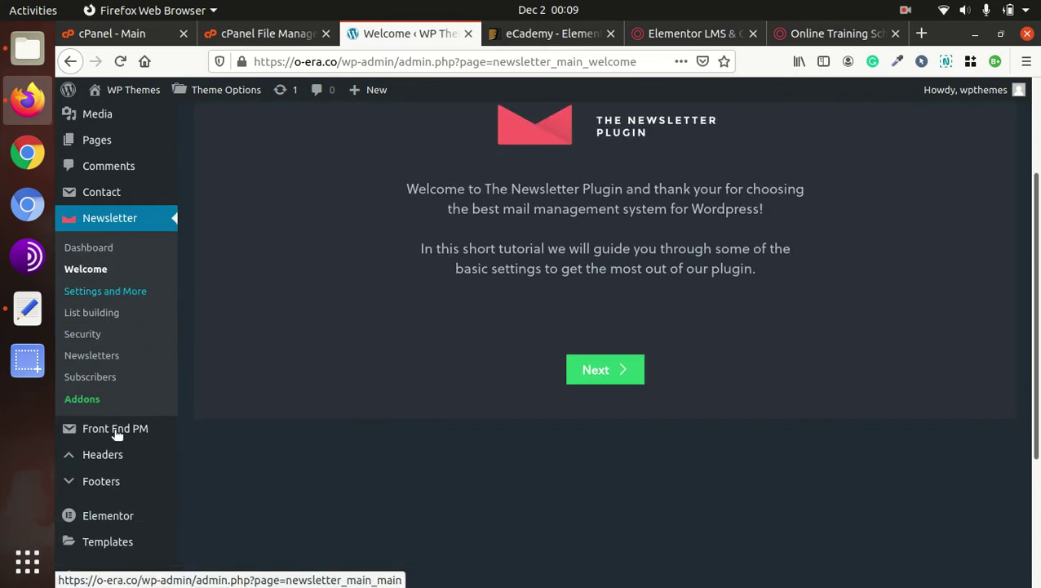
pyautogui.moveTo(108, 406)
pyautogui.click(217, 407)
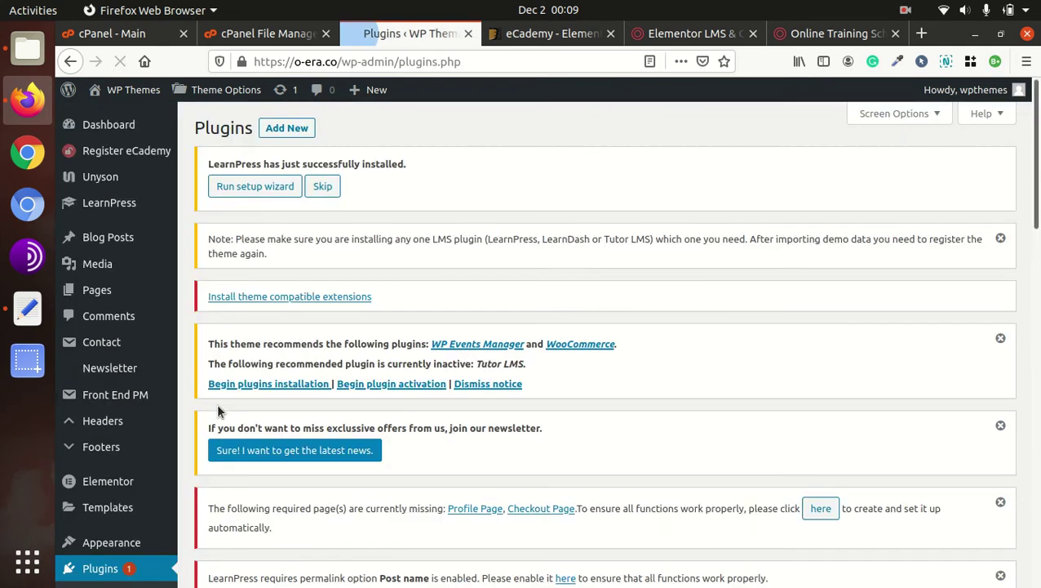
pyautogui.scroll(-4, 303, 303)
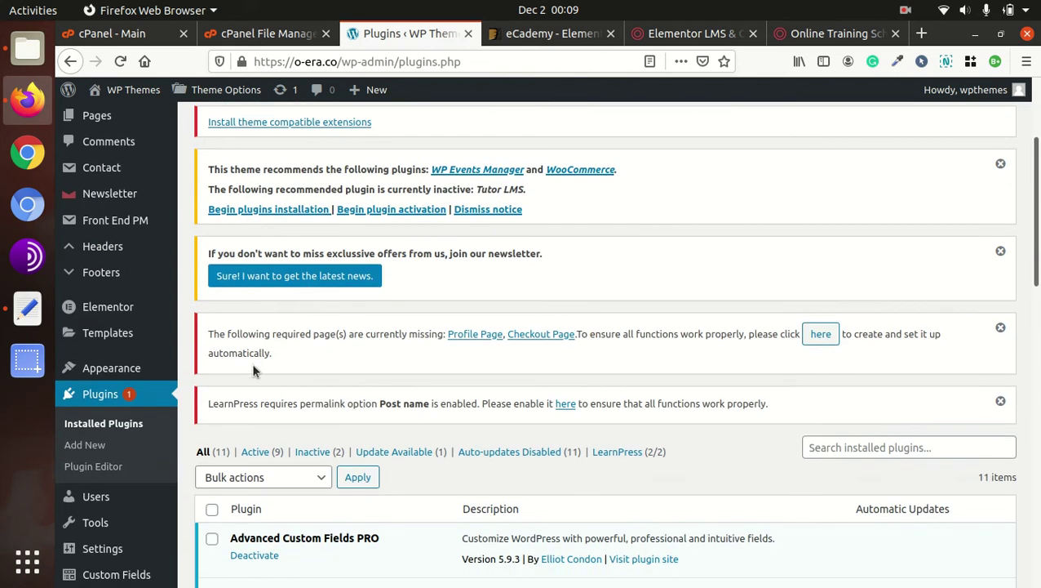
pyautogui.scroll(-4, 278, 430)
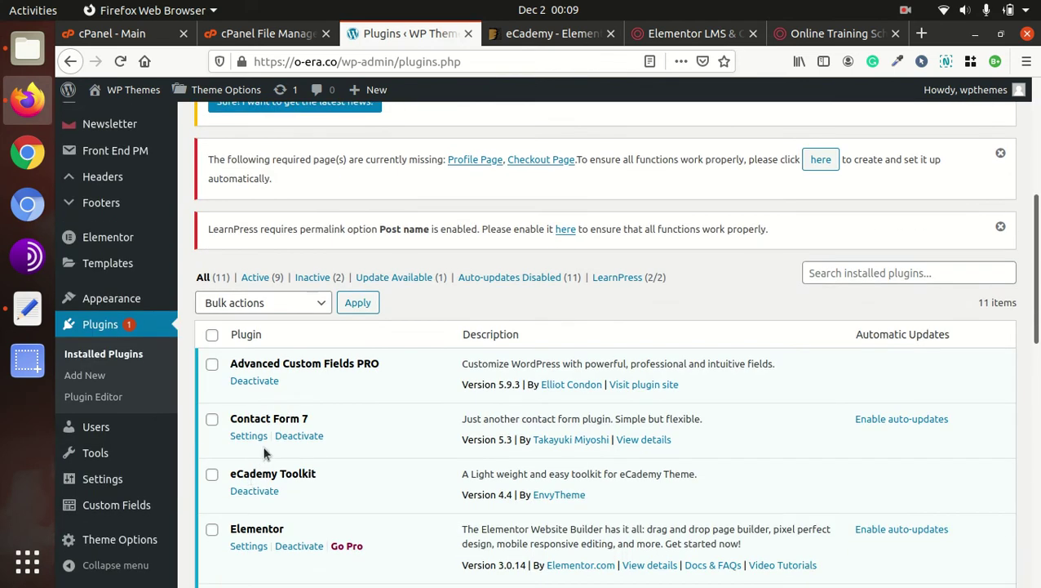
pyautogui.scroll(-4, 251, 473)
pyautogui.scroll(-6, 261, 464)
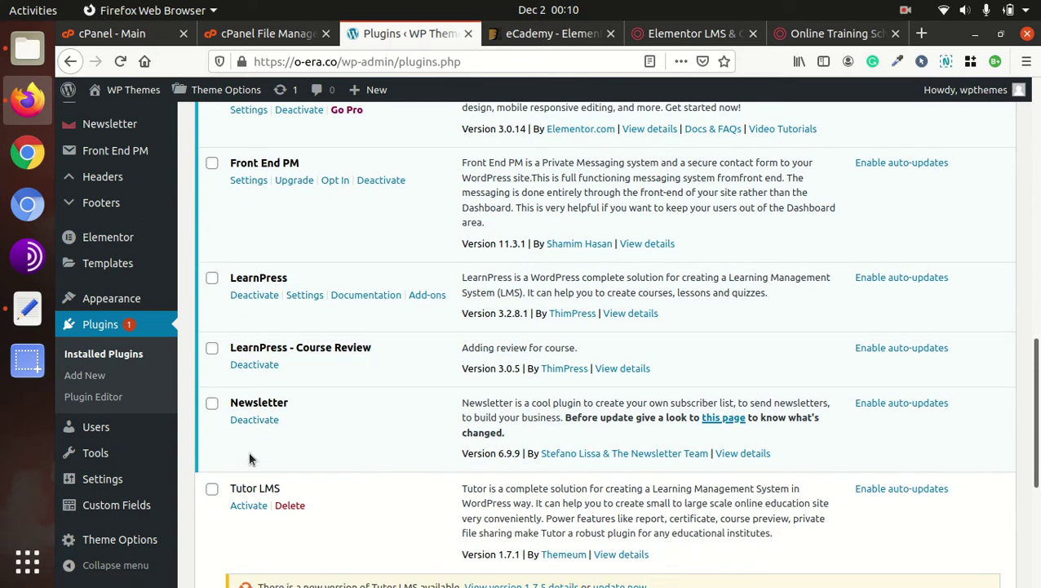
pyautogui.click(255, 504)
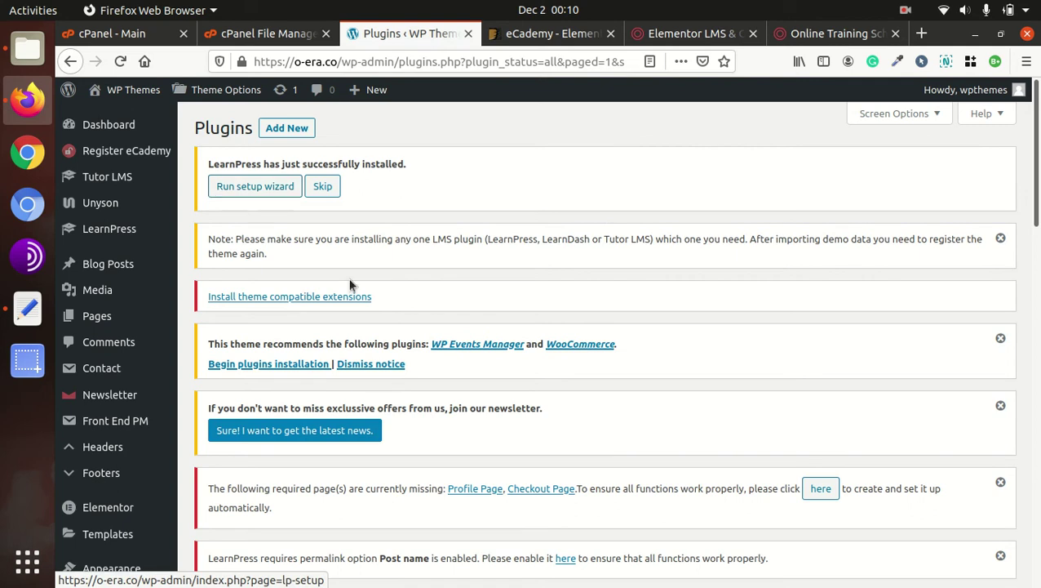
# Step: Begin installing the theme's recommended plugins and install WP Events Manager
pyautogui.scroll(-3, 291, 364)
pyautogui.scroll(-3, 296, 383)
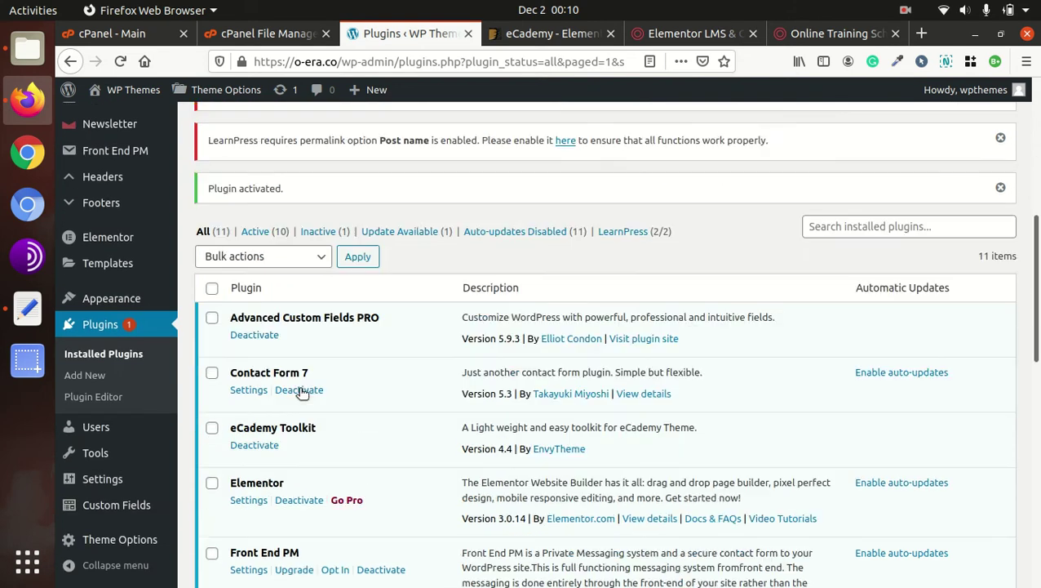
pyautogui.scroll(2, 299, 387)
pyautogui.scroll(3, 230, 301)
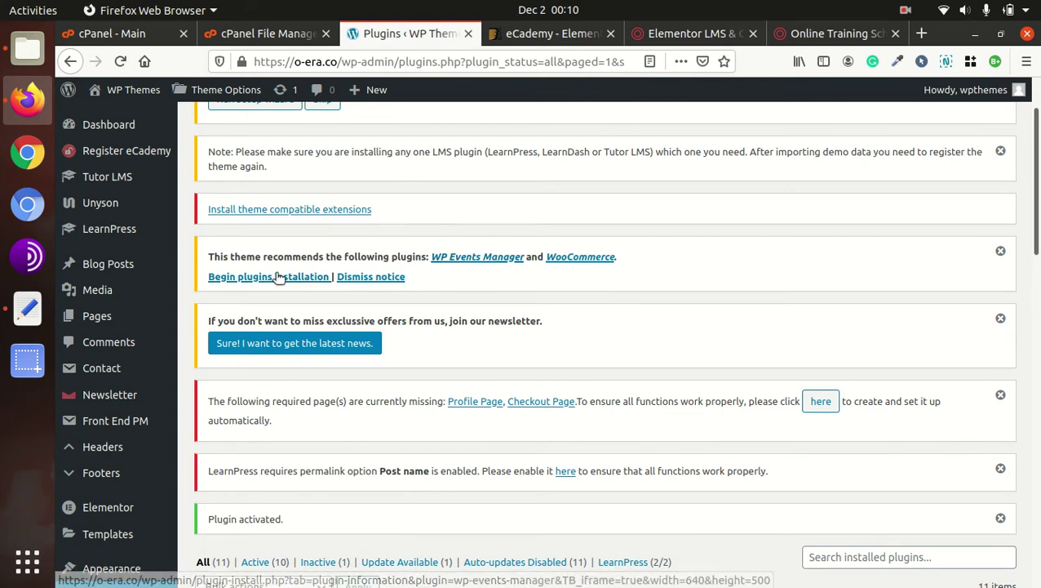
pyautogui.click(251, 279)
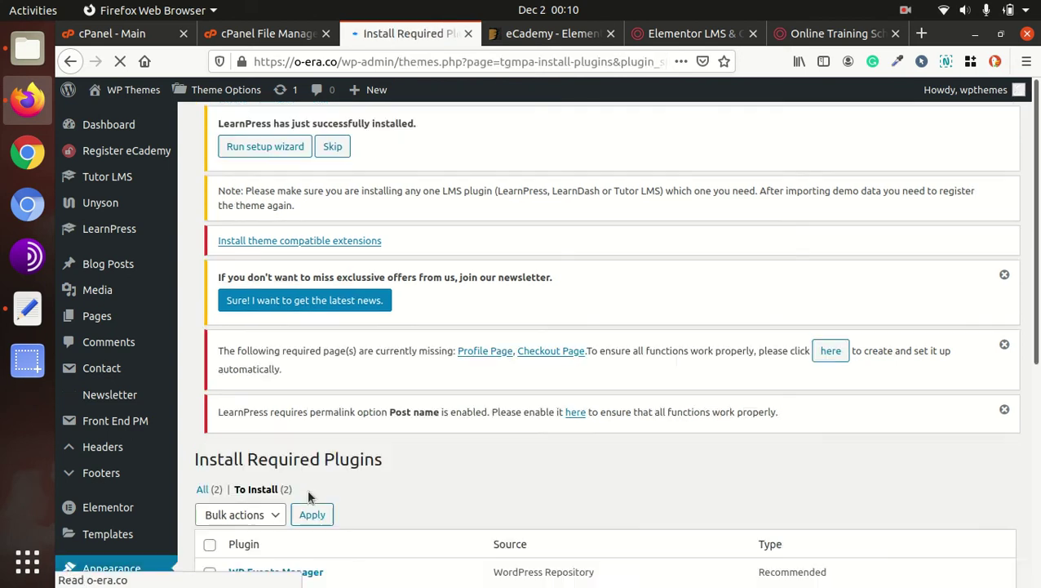
pyautogui.scroll(-3, 314, 481)
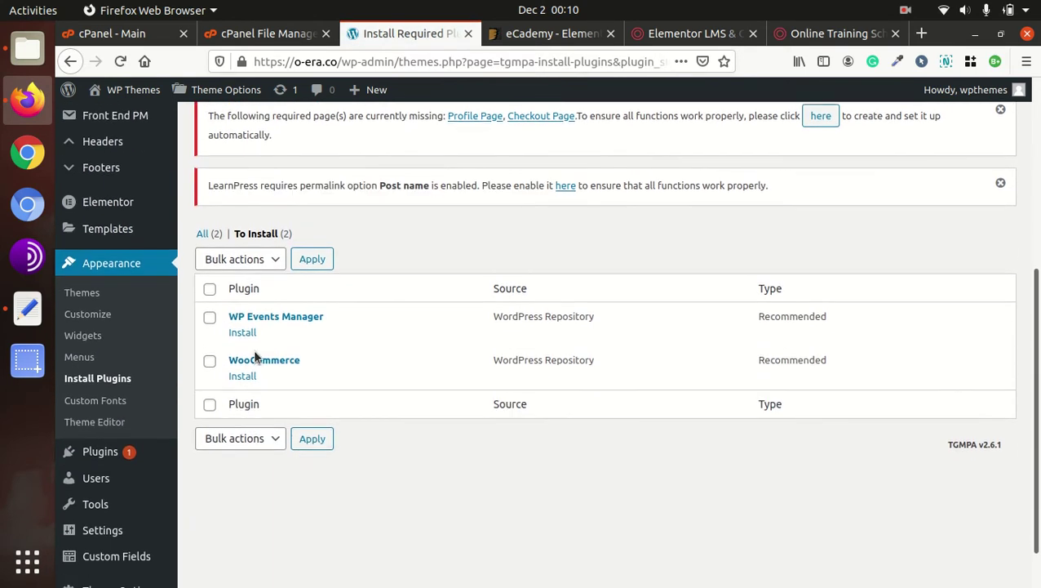
pyautogui.click(244, 336)
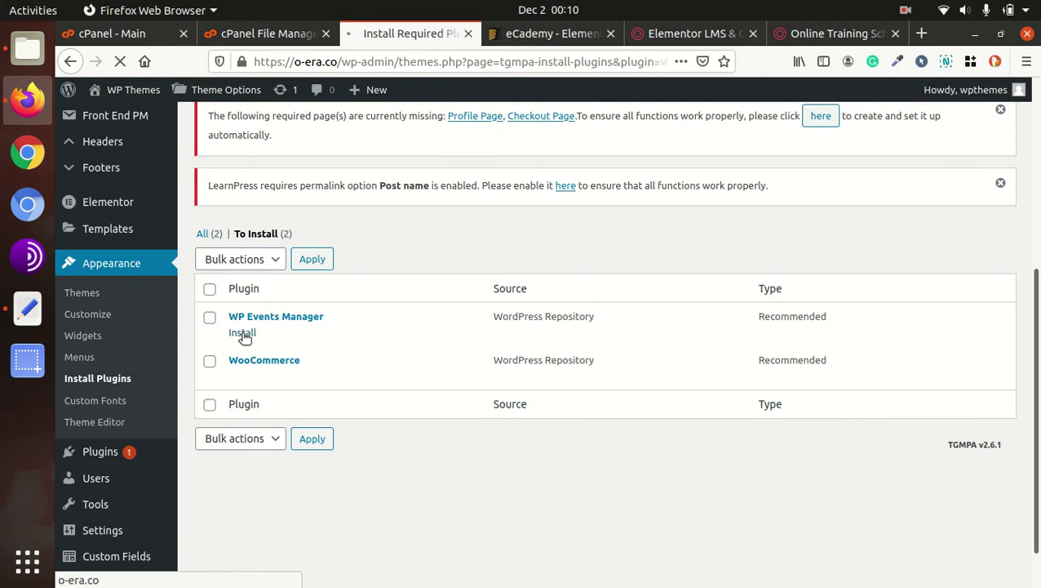
# Step: Return to the required plugins installer and activate WP Events Manager
pyautogui.scroll(-3, 243, 340)
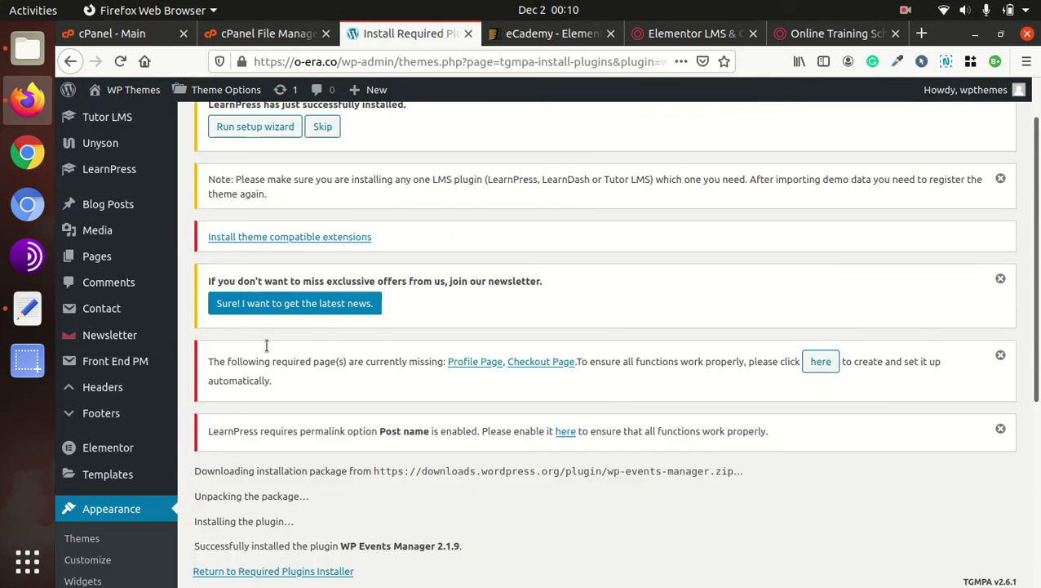
pyautogui.click(246, 413)
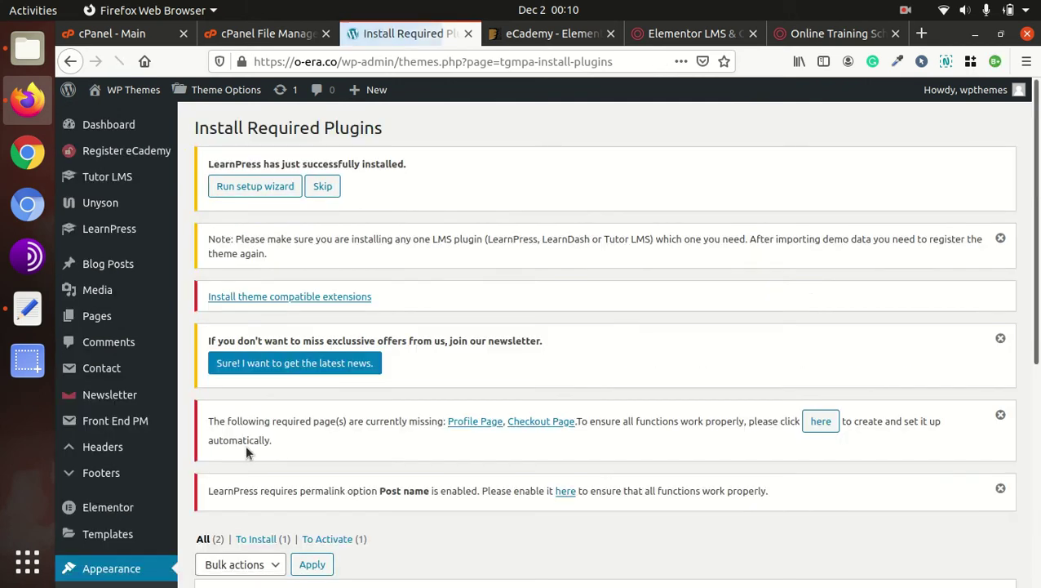
pyautogui.scroll(-4, 247, 441)
pyautogui.click(247, 421)
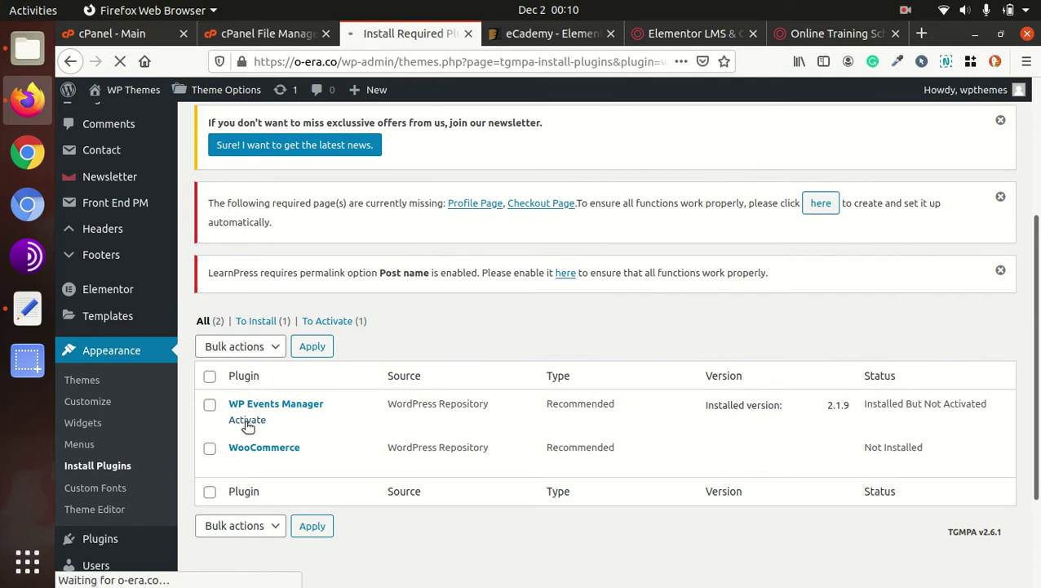
# Step: Install WooCommerce from the required plugins list and return to the required plugins installer
pyautogui.scroll(-4, 247, 440)
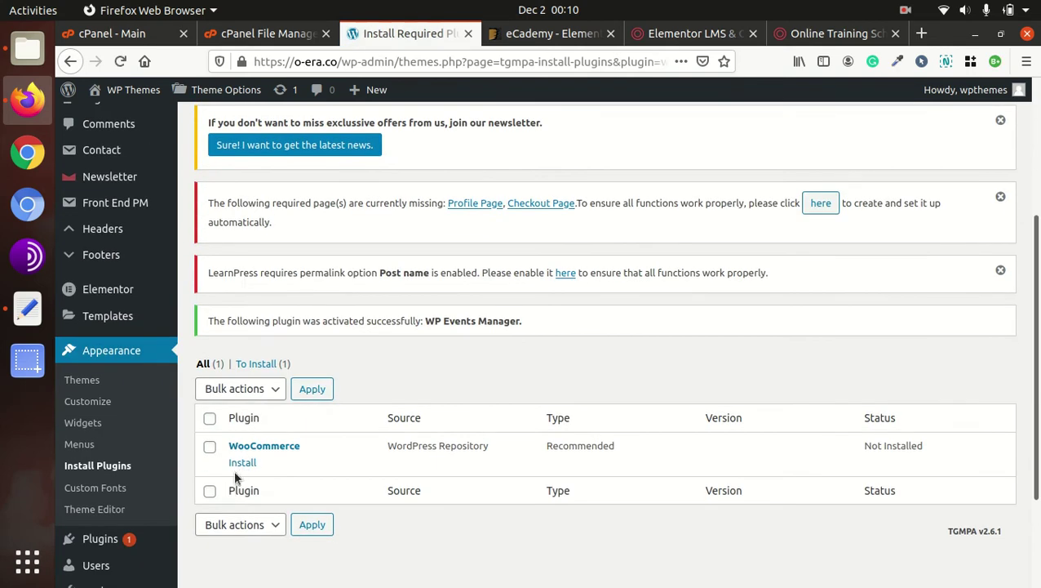
pyautogui.click(237, 463)
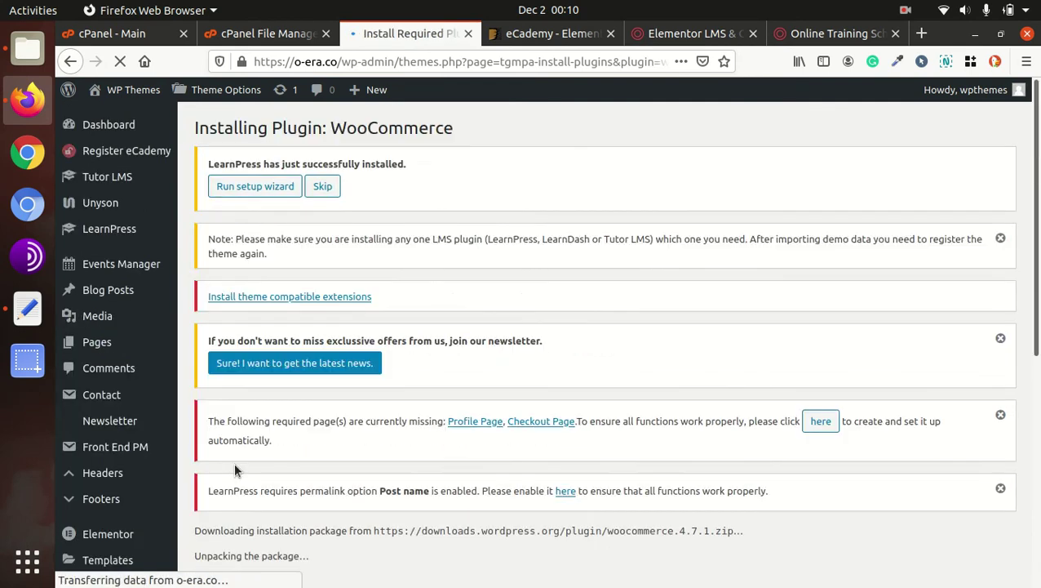
pyautogui.scroll(-4, 324, 452)
pyautogui.click(289, 413)
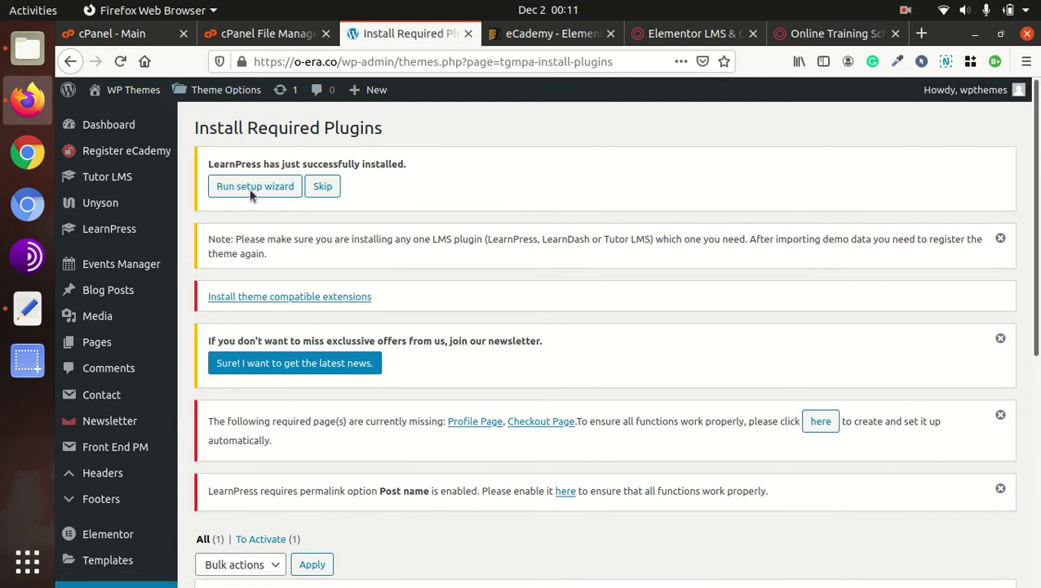
# Step: Activate the WooCommerce plugin in the required plugins list
pyautogui.click(123, 90)
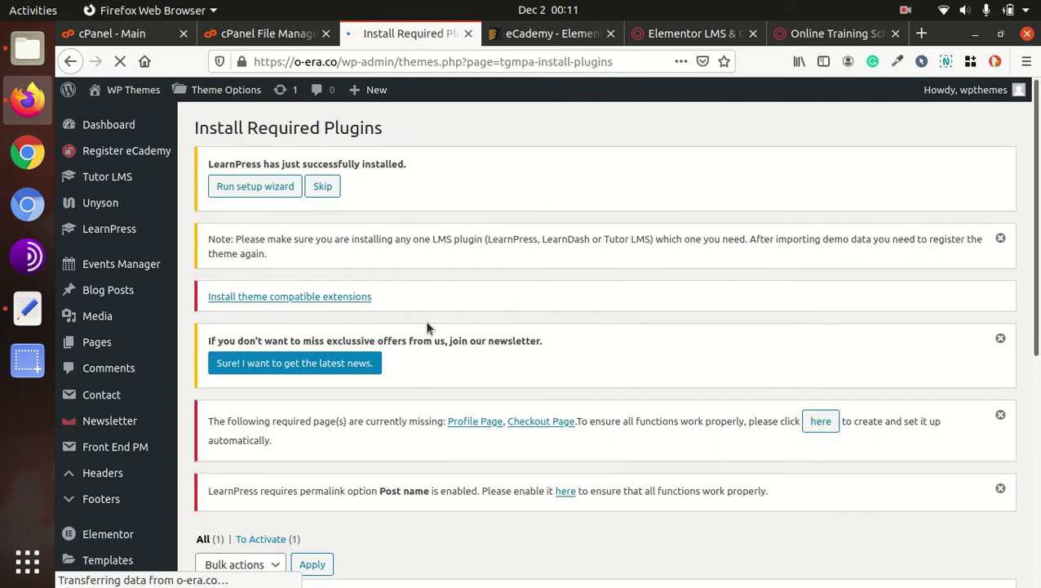
pyautogui.scroll(-3, 432, 319)
pyautogui.scroll(-1, 435, 324)
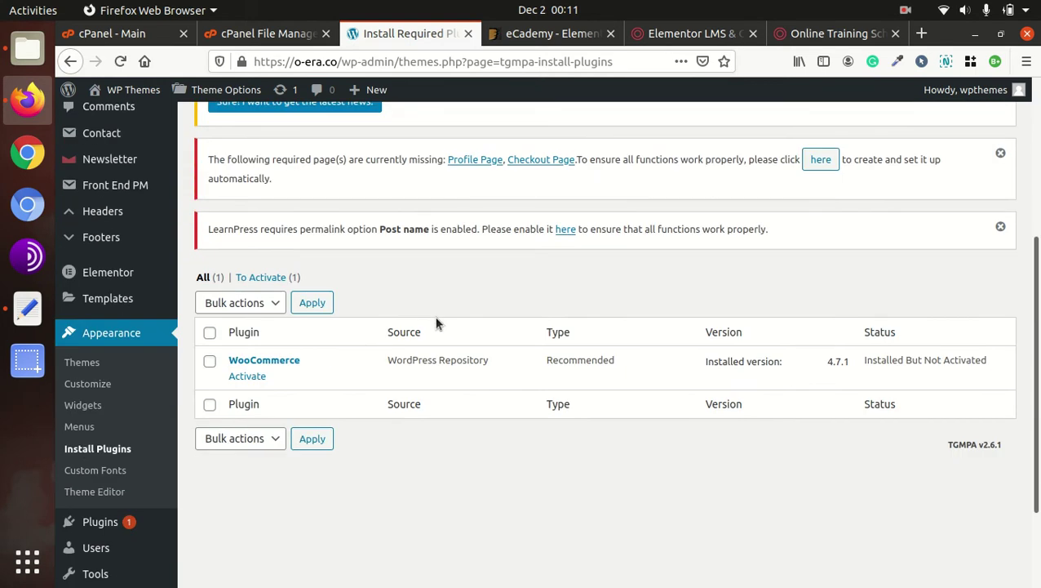
pyautogui.click(258, 377)
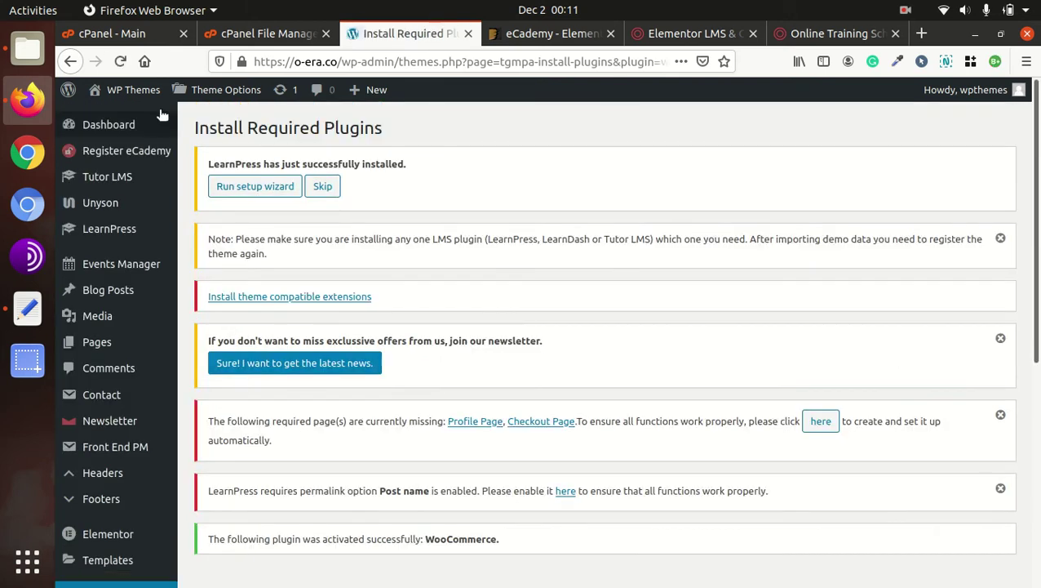
# Step: Reload the page, remove everything after wp-admin/ from its address and load the WordPress admin to reach the WooCommerce setup wizard
pyautogui.click(121, 61)
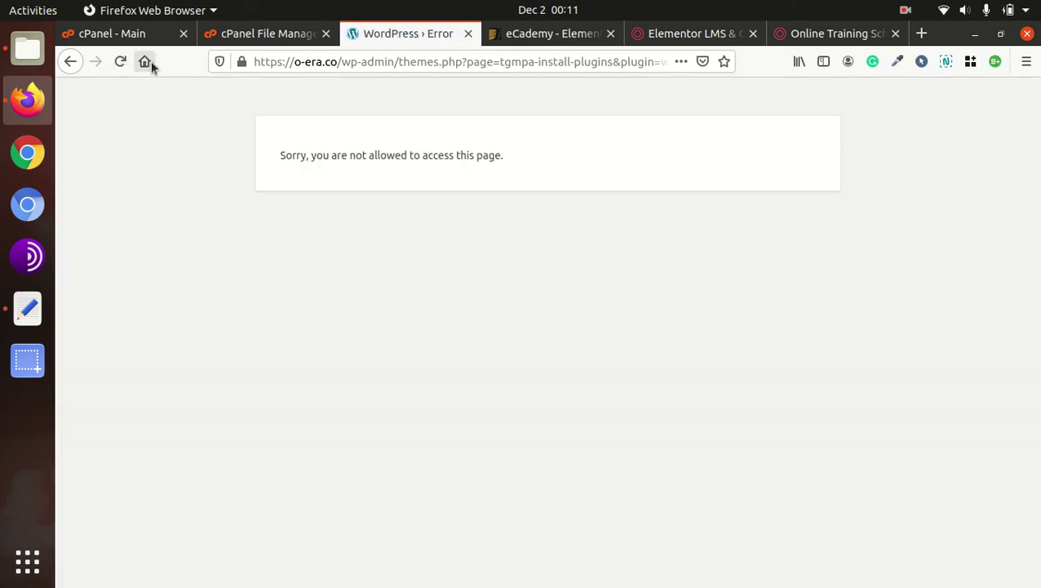
pyautogui.click(120, 62)
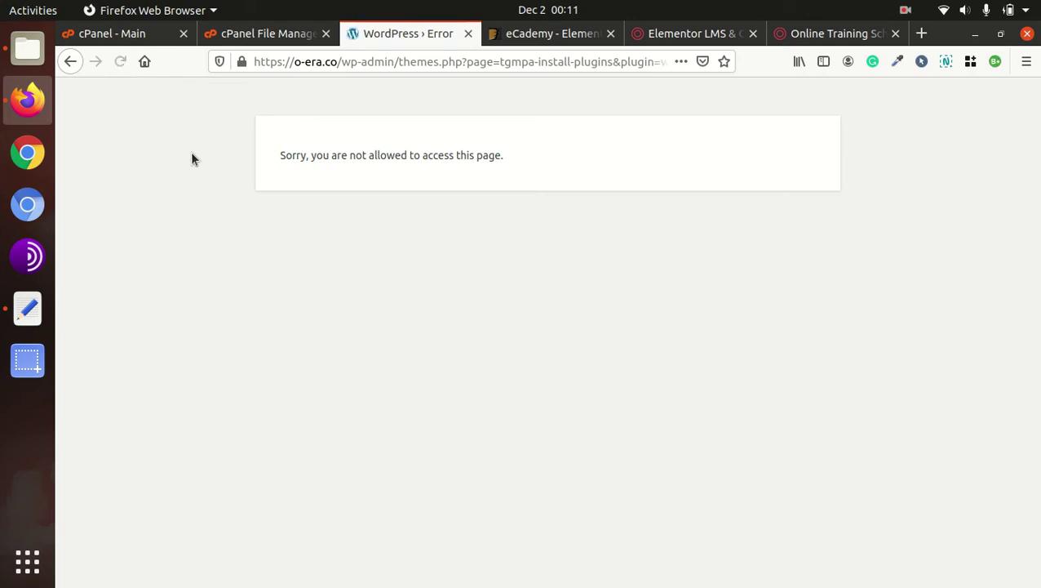
pyautogui.moveTo(395, 64); pyautogui.dragTo(822, 65)
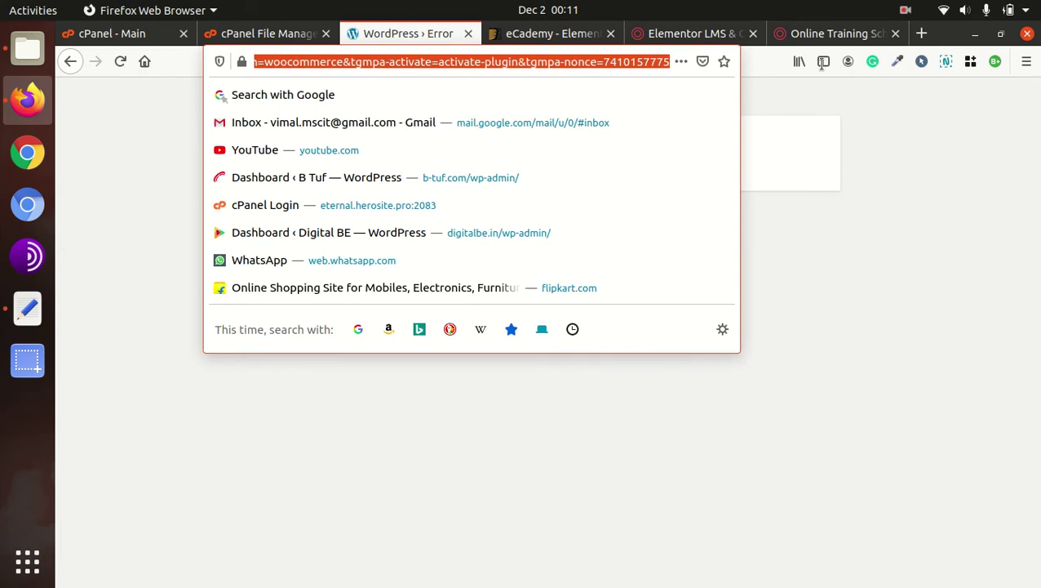
pyautogui.press('BackSpace')
pyautogui.press('Return')
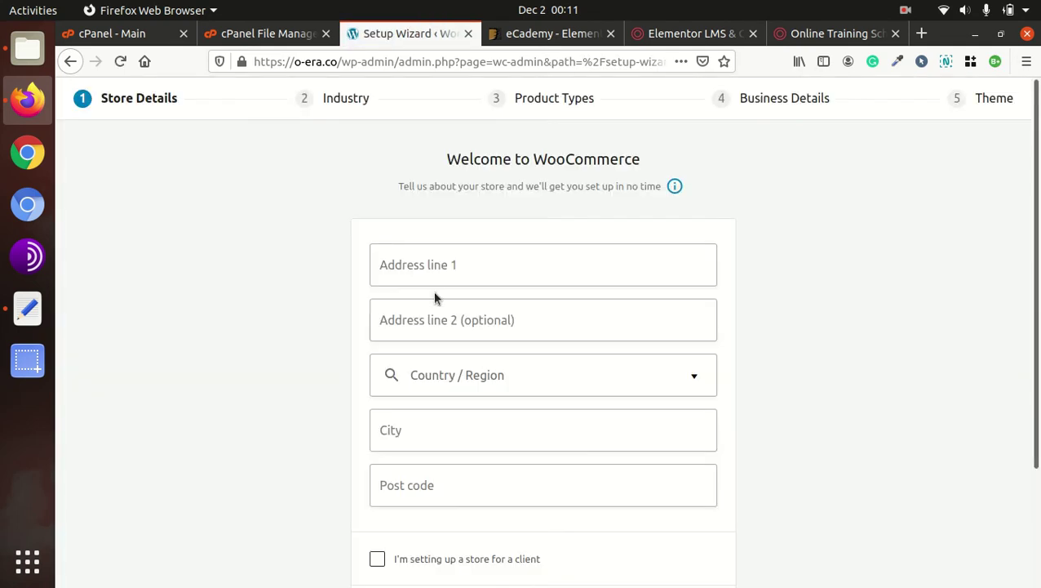
# Step: Enter the store's first address line and choose India — Andhra Pradesh as its country/region in the WooCommerce store details
pyautogui.click(423, 267)
pyautogui.write('a')
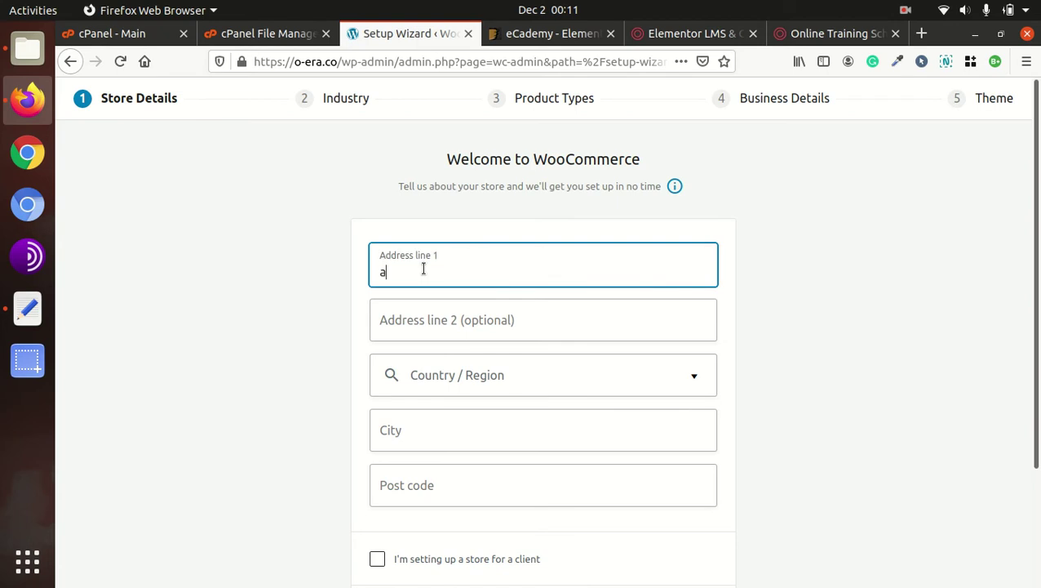
pyautogui.write('ddress line')
pyautogui.press('Tab')
pyautogui.press('Tab')
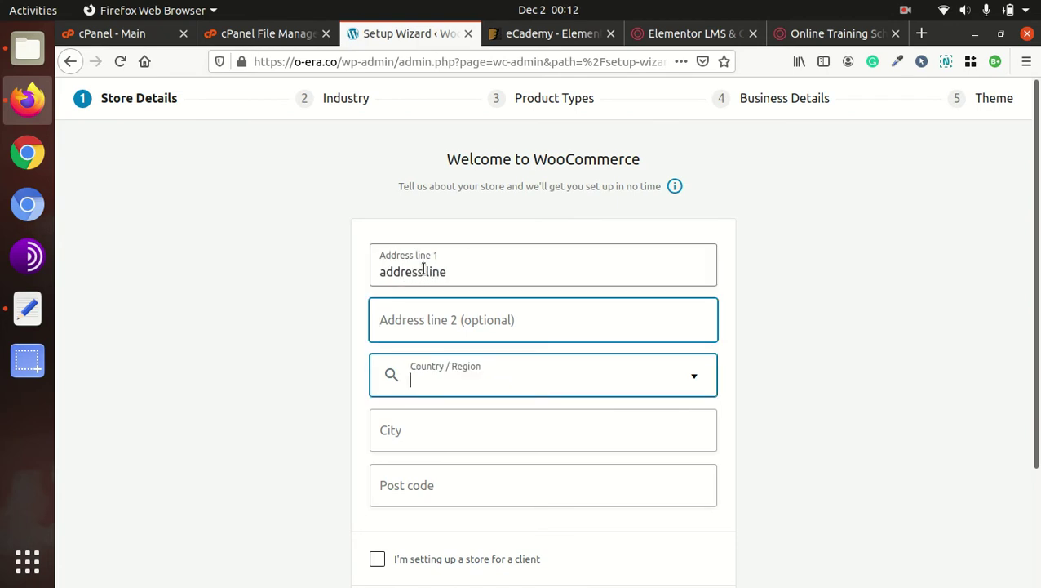
pyautogui.write('india')
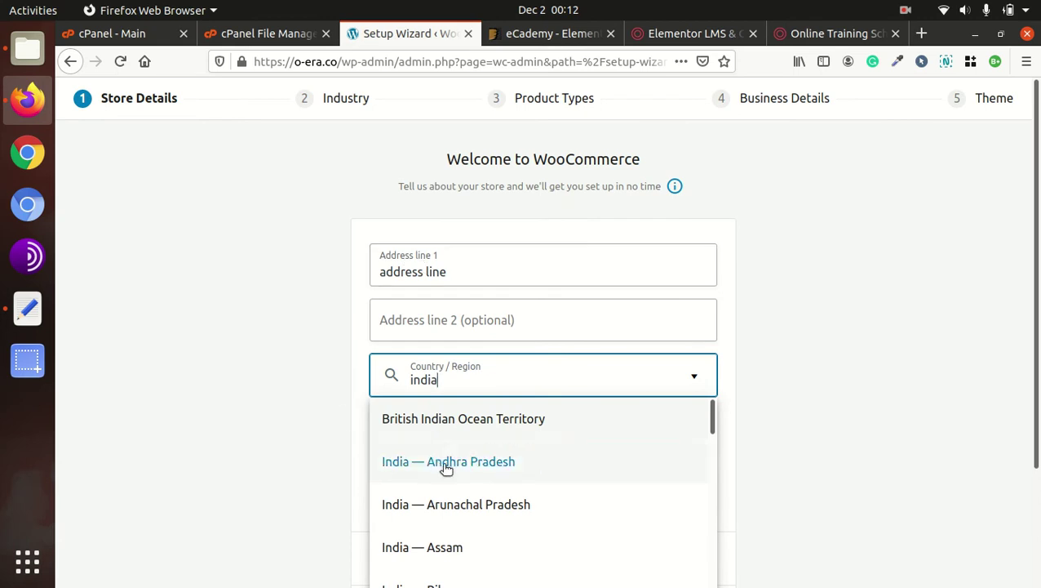
pyautogui.click(447, 462)
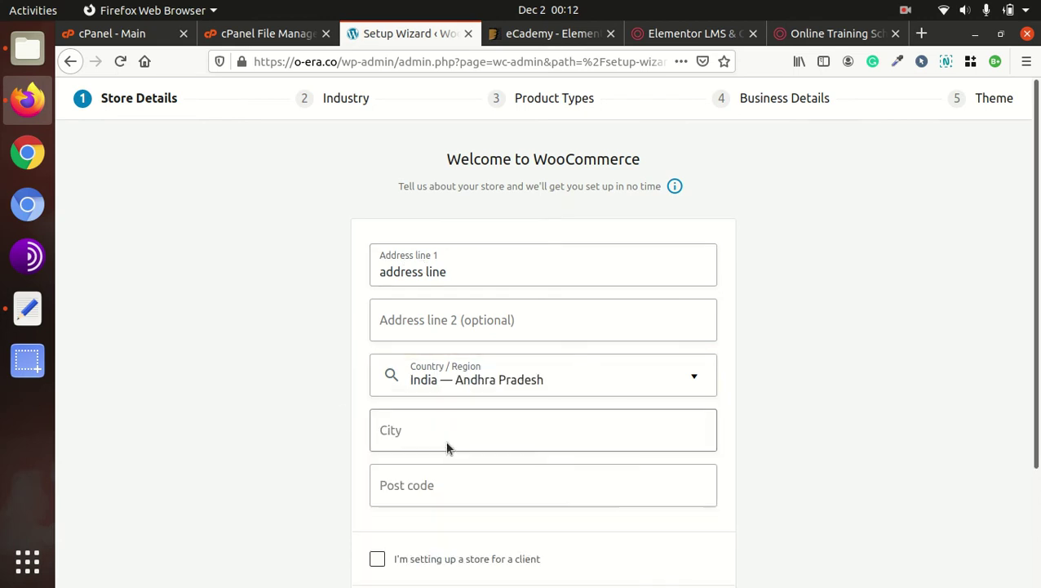
# Step: Fill in the store's city and post code in the WooCommerce store details
pyautogui.click(434, 438)
pyautogui.write('new city')
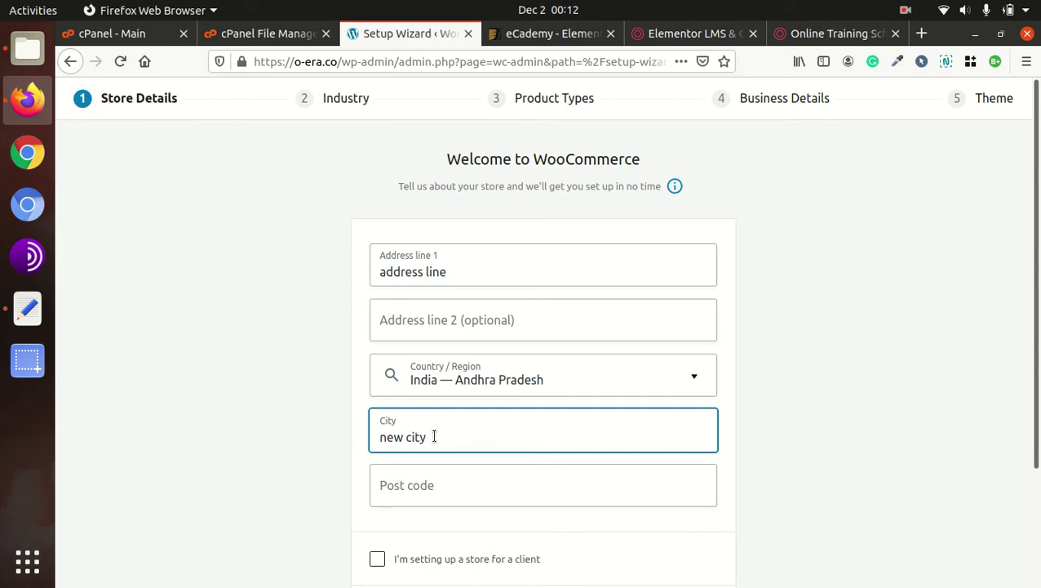
pyautogui.press('Tab')
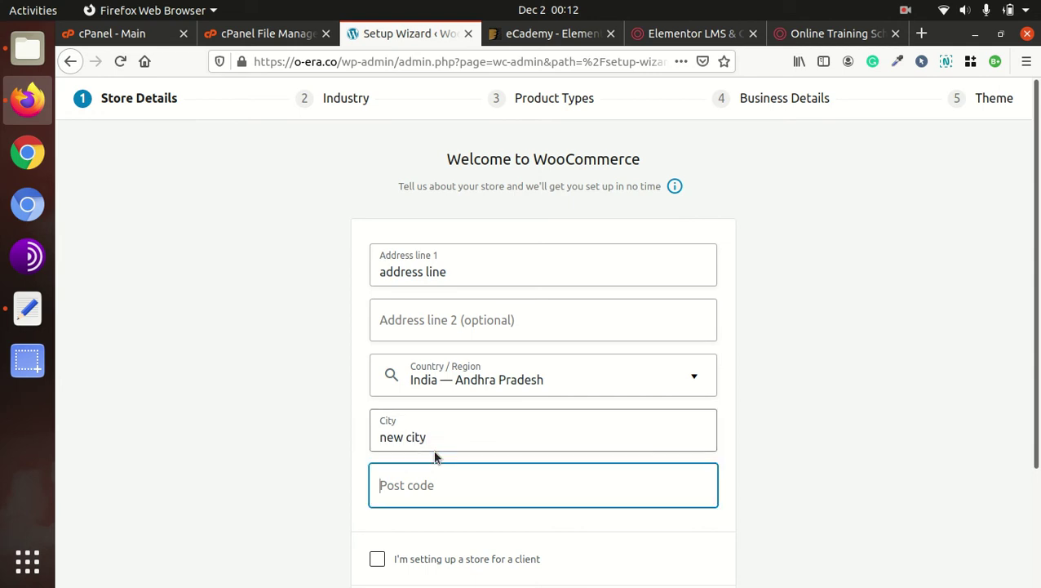
pyautogui.write('123456')
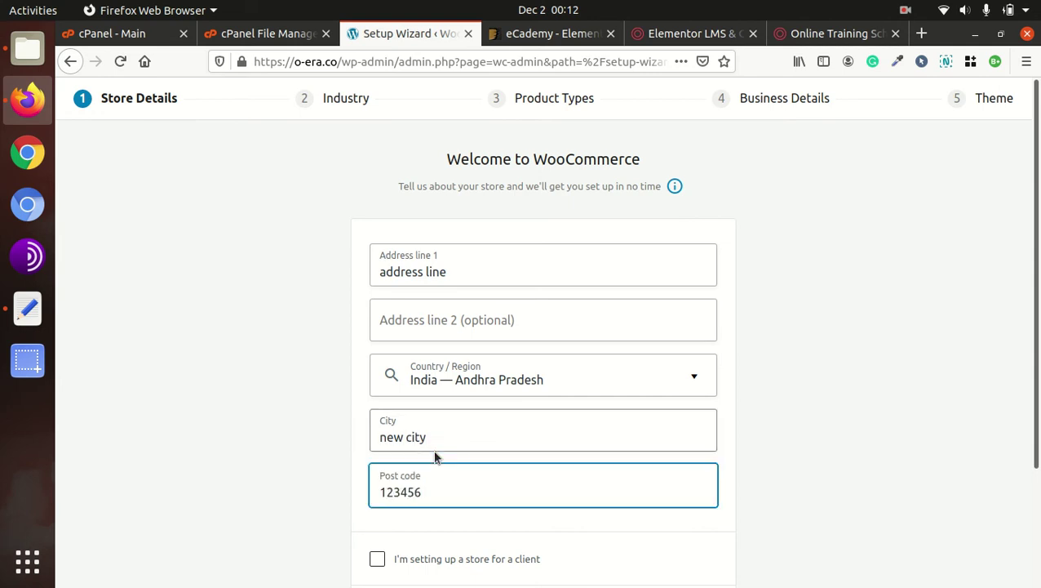
# Step: Submit the store details without opting in to usage tracking and continue to the Industry stage
pyautogui.scroll(-3, 435, 457)
pyautogui.click(543, 474)
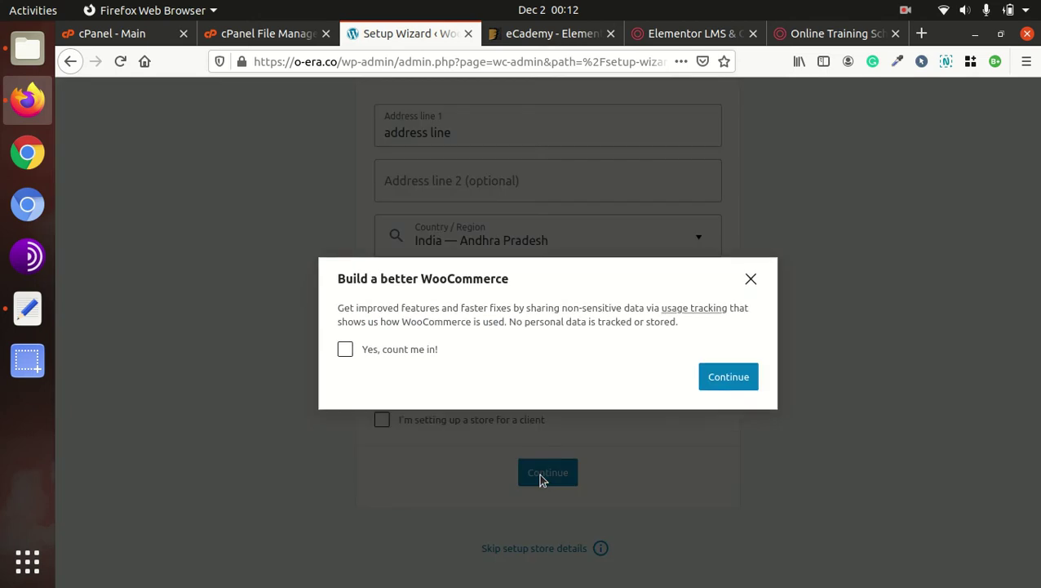
pyautogui.click(710, 385)
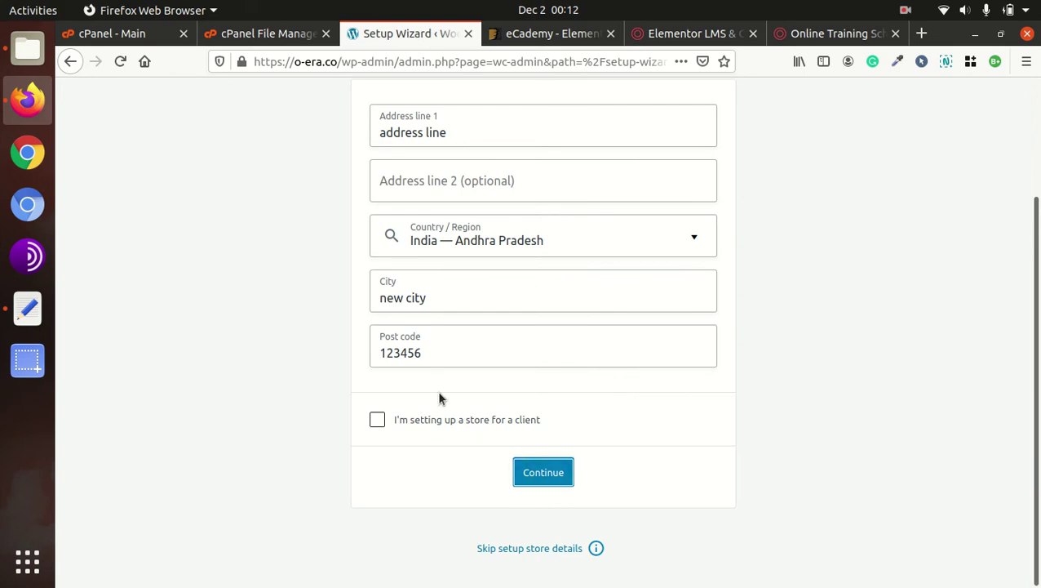
pyautogui.click(539, 472)
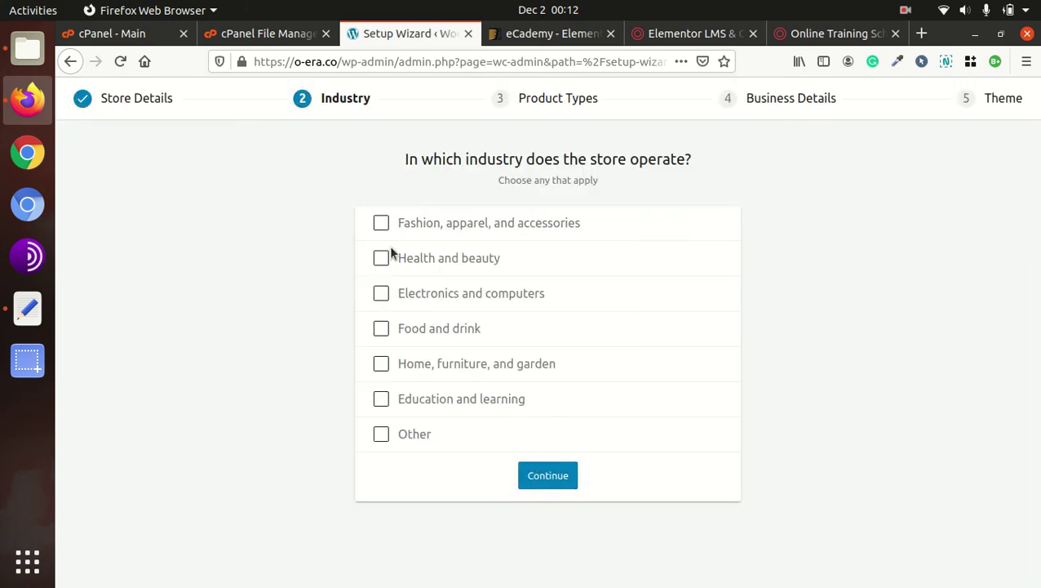
# Step: Choose Education and learning as the store's industry and continue with only Physical products as the product type
pyautogui.click(381, 398)
pyautogui.click(551, 482)
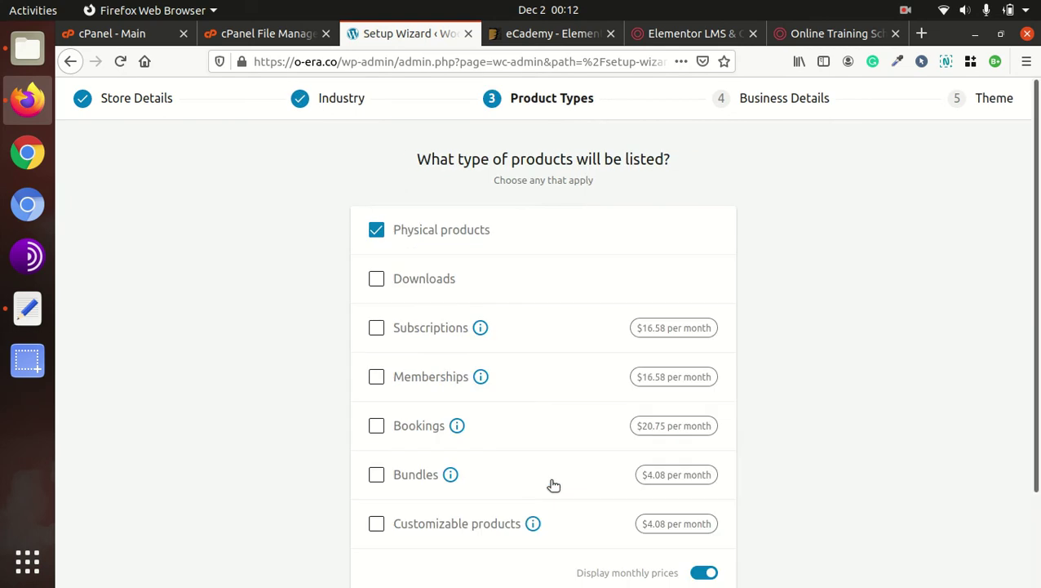
pyautogui.scroll(-2, 435, 311)
pyautogui.click(544, 521)
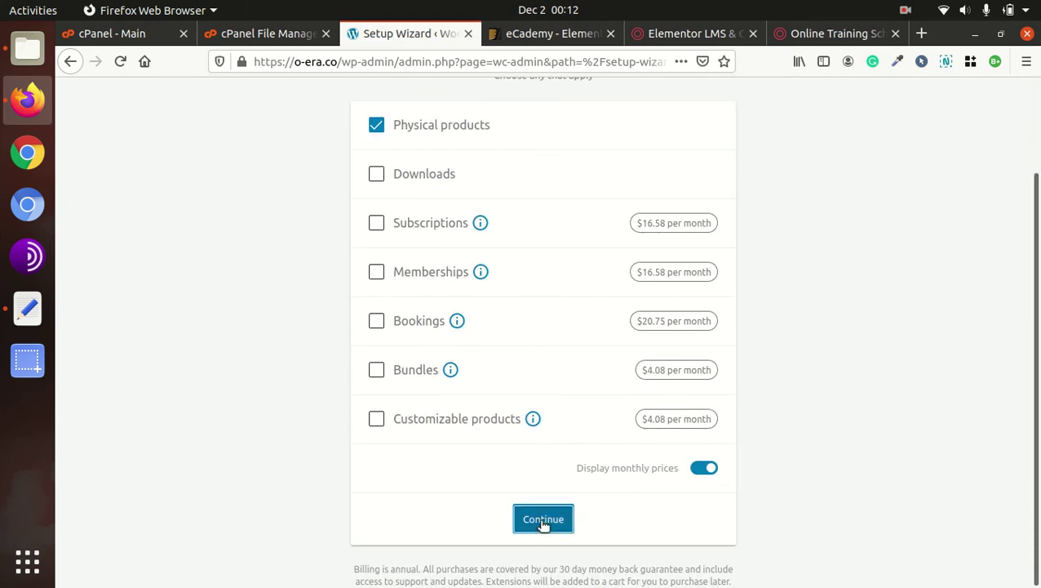
# Step: Set the planned number of products to 101 - 1,000 and answer No to currently selling elsewhere
pyautogui.click(597, 270)
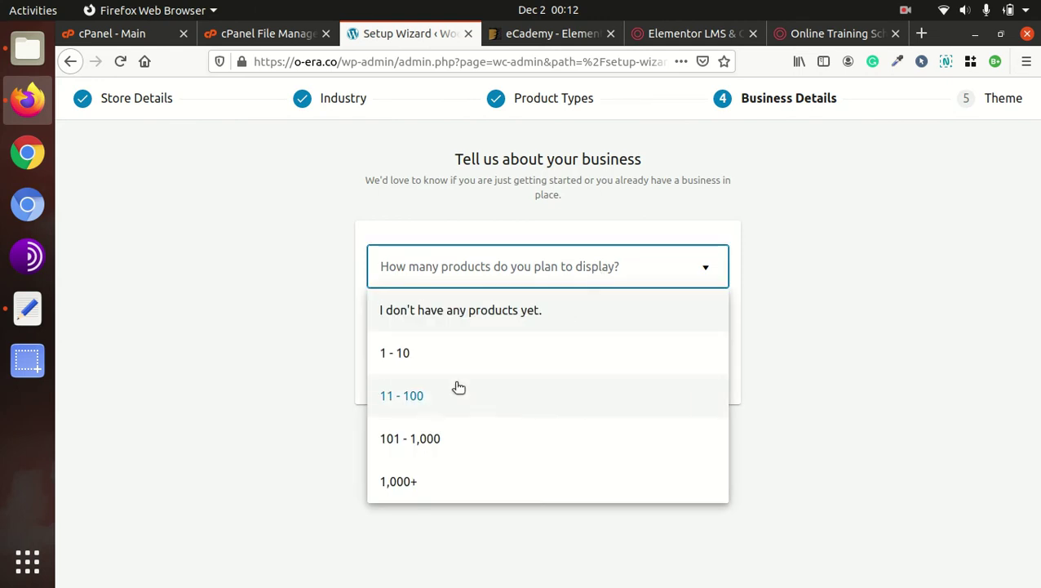
pyautogui.click(415, 441)
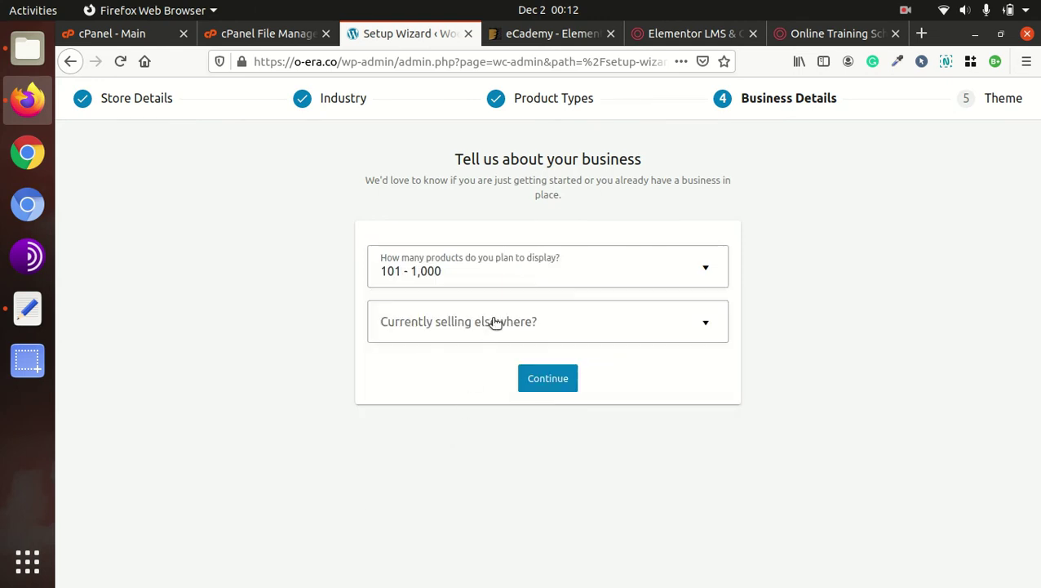
pyautogui.click(493, 323)
pyautogui.click(421, 374)
# Step: Turn off the Facebook, Mailchimp and Google Ads marketing extensions and submit the business details
pyautogui.click(707, 390)
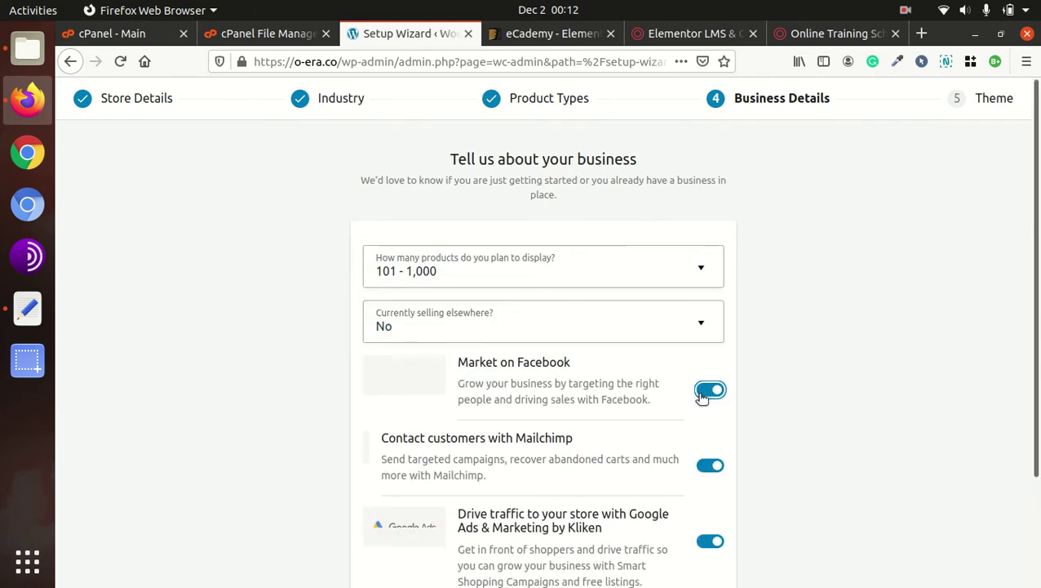
pyautogui.click(710, 465)
pyautogui.click(709, 540)
pyautogui.scroll(-2, 706, 505)
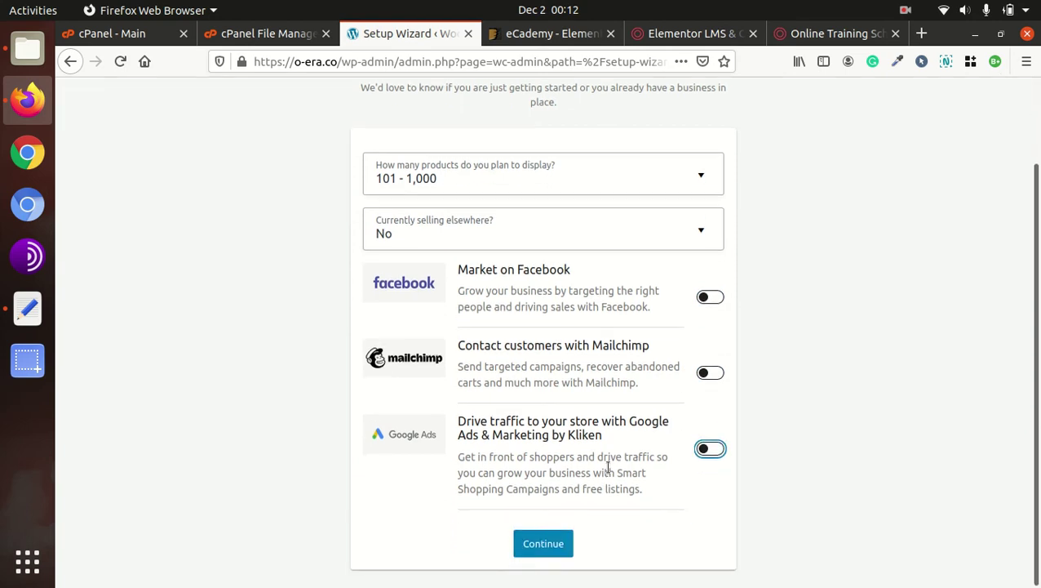
pyautogui.click(540, 551)
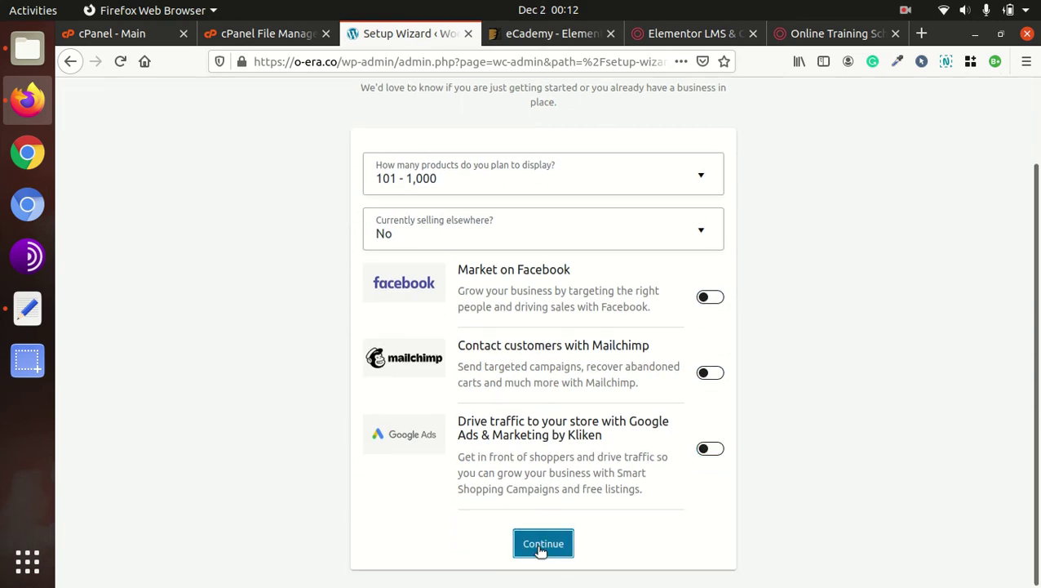
# Step: Continue with the active eCademy theme, decline Jetpack and WooCommerce Shipping & Tax, and dismiss the WooCommerce welcome message
pyautogui.scroll(-4, 365, 421)
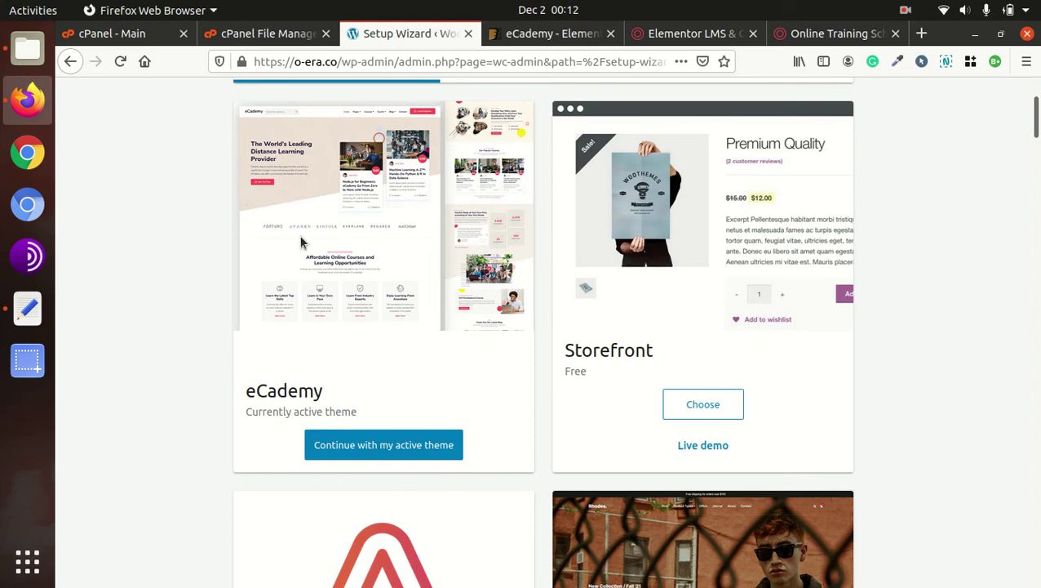
pyautogui.click(365, 448)
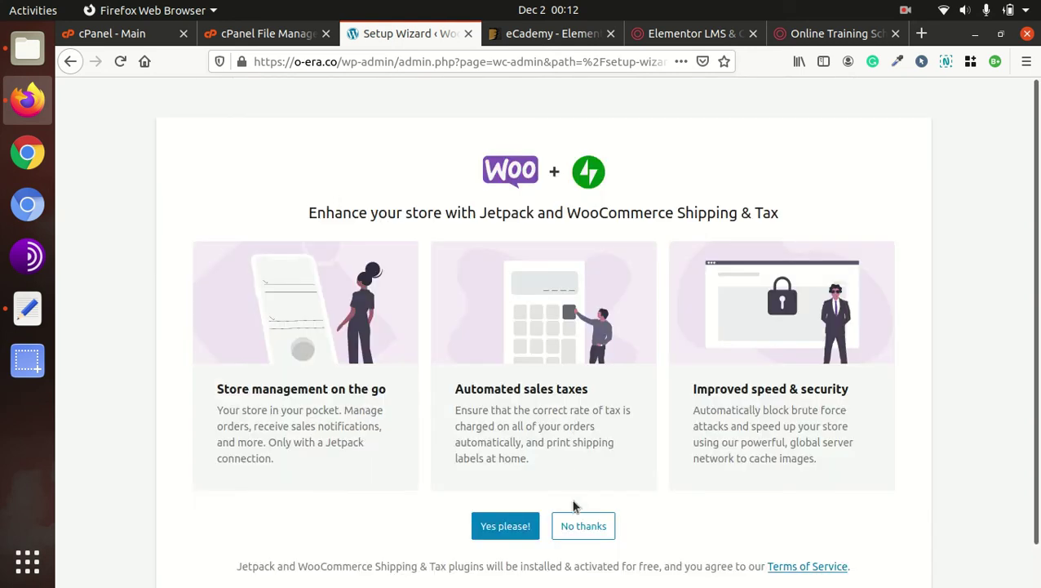
pyautogui.click(561, 529)
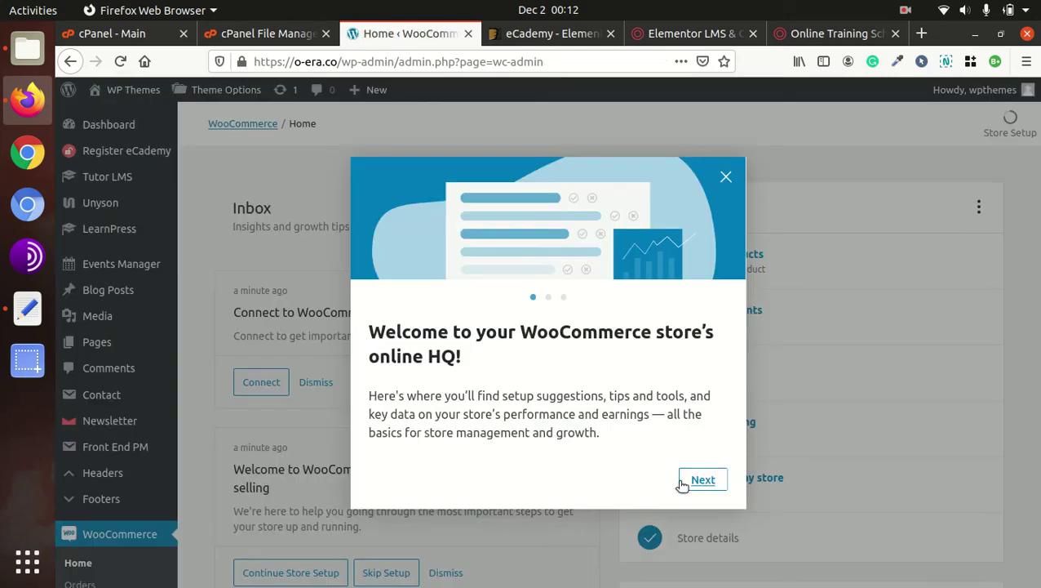
pyautogui.click(725, 176)
# Step: Go to the list of installed plugins and read the LearnPress installation notice
pyautogui.scroll(-5, 279, 362)
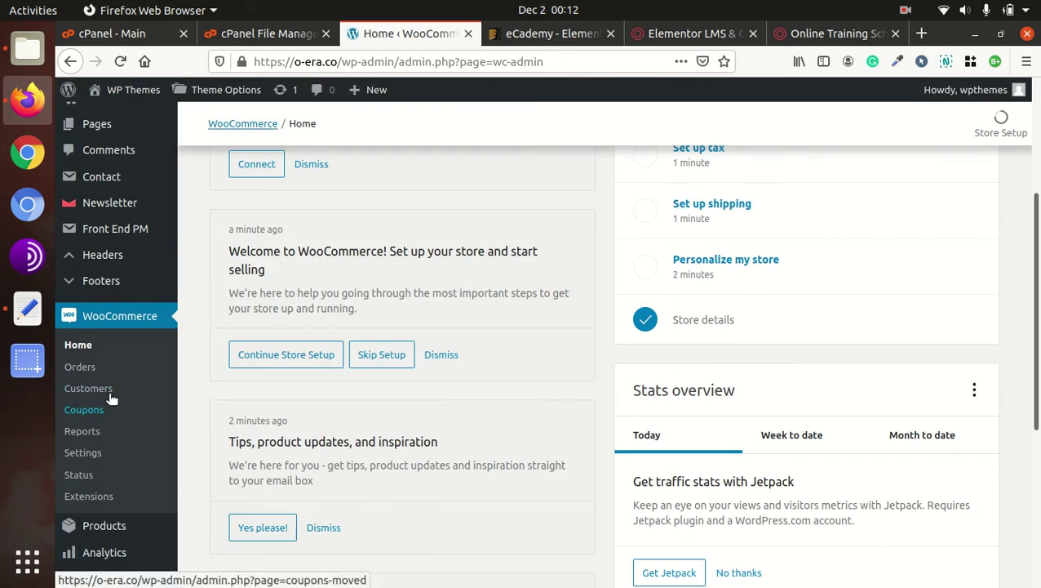
pyautogui.moveTo(122, 255)
pyautogui.scroll(-5, 122, 256)
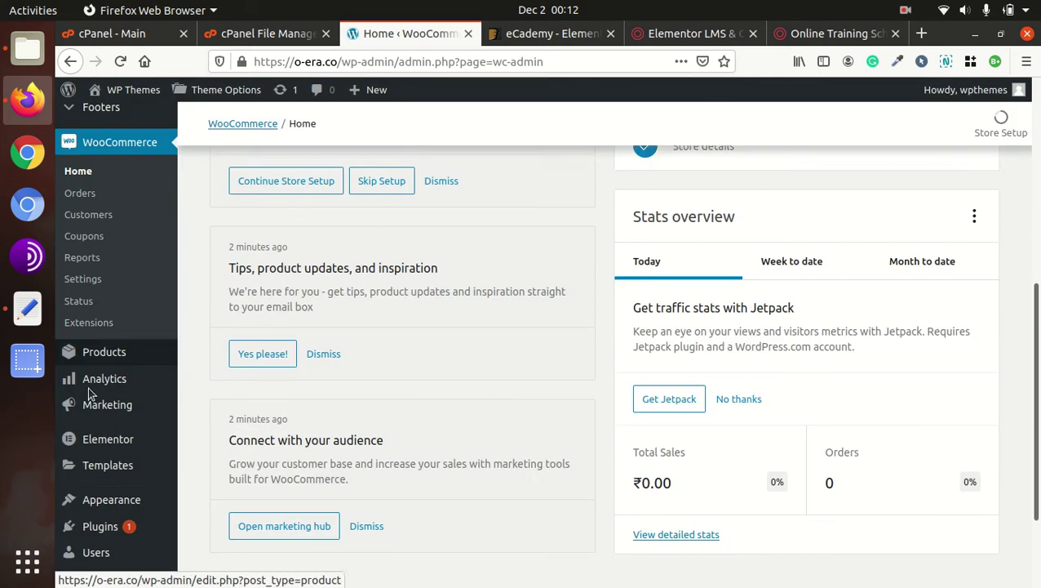
pyautogui.moveTo(108, 486)
pyautogui.click(229, 487)
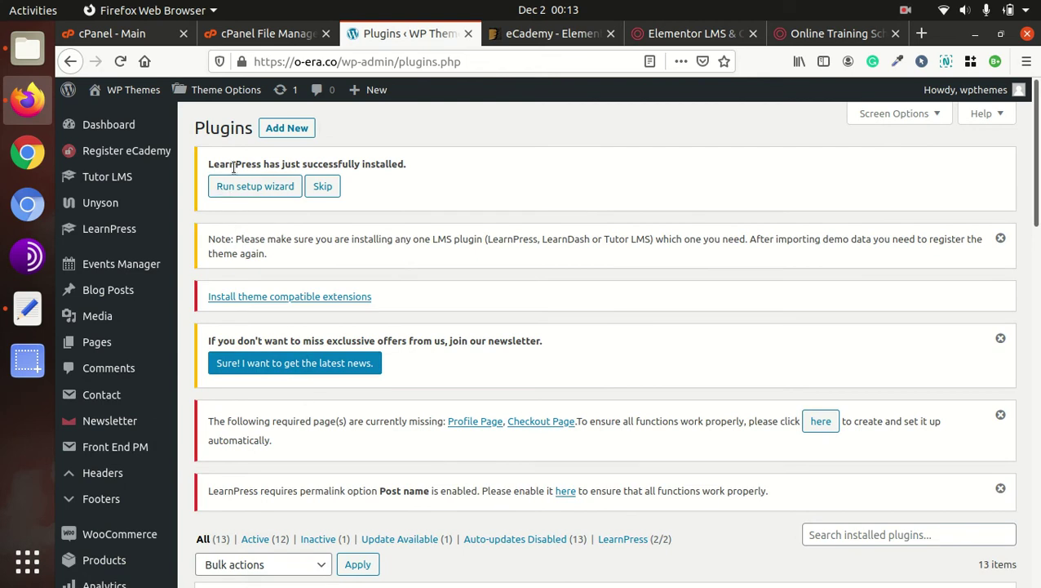
pyautogui.moveTo(256, 164); pyautogui.dragTo(393, 165)
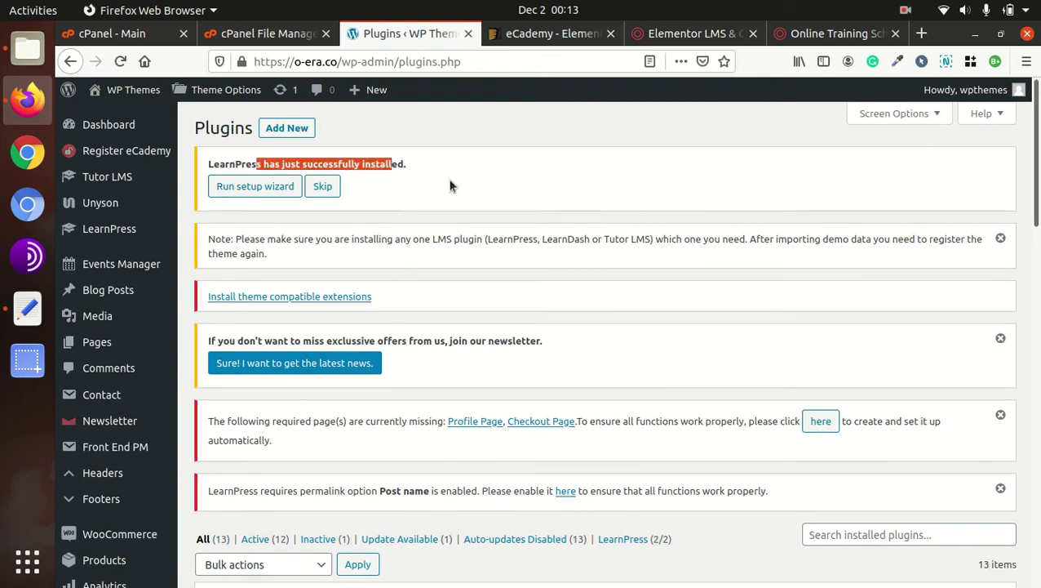
pyautogui.click(418, 257)
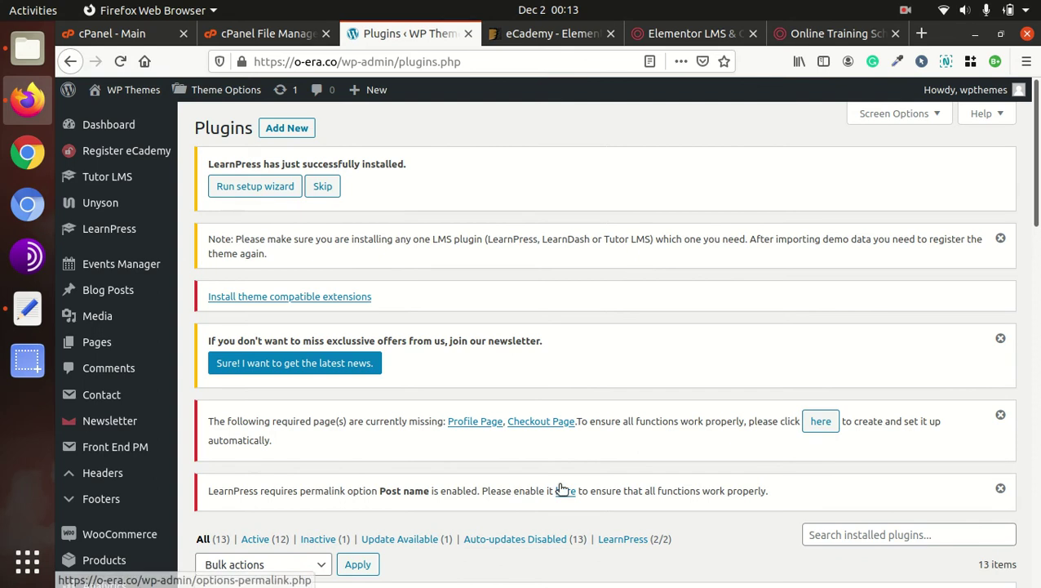
# Step: Go to the permalink settings from the LearnPress notice, set the permalink structure to Post name and save the change
pyautogui.scroll(-3, 693, 435)
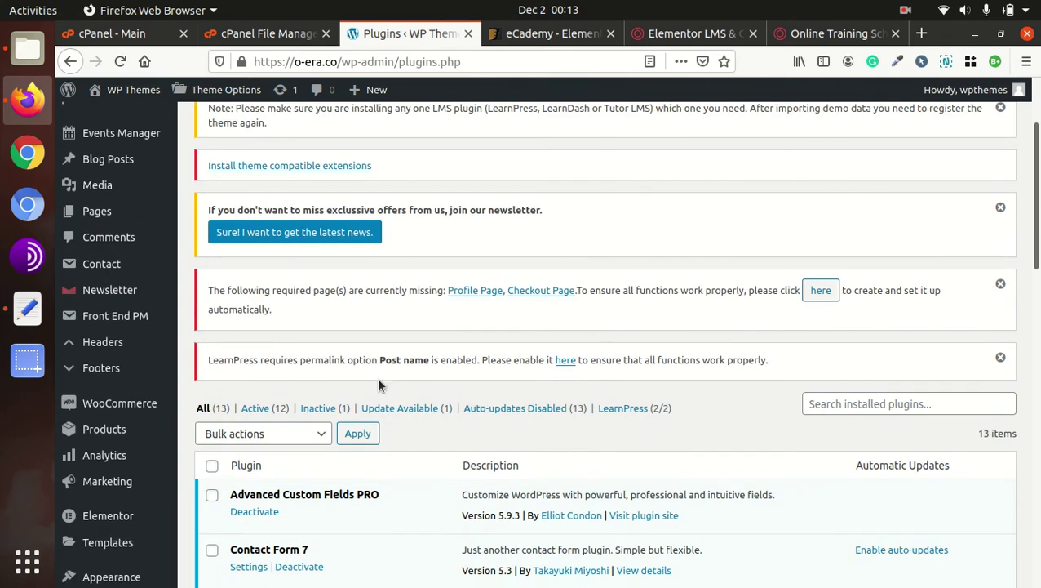
pyautogui.click(566, 361)
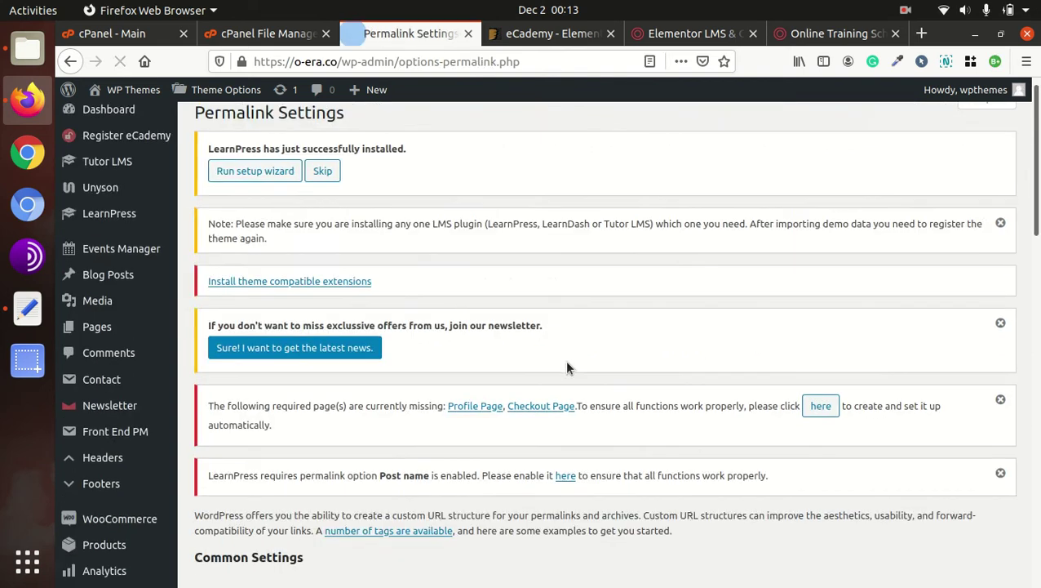
pyautogui.scroll(-10, 564, 360)
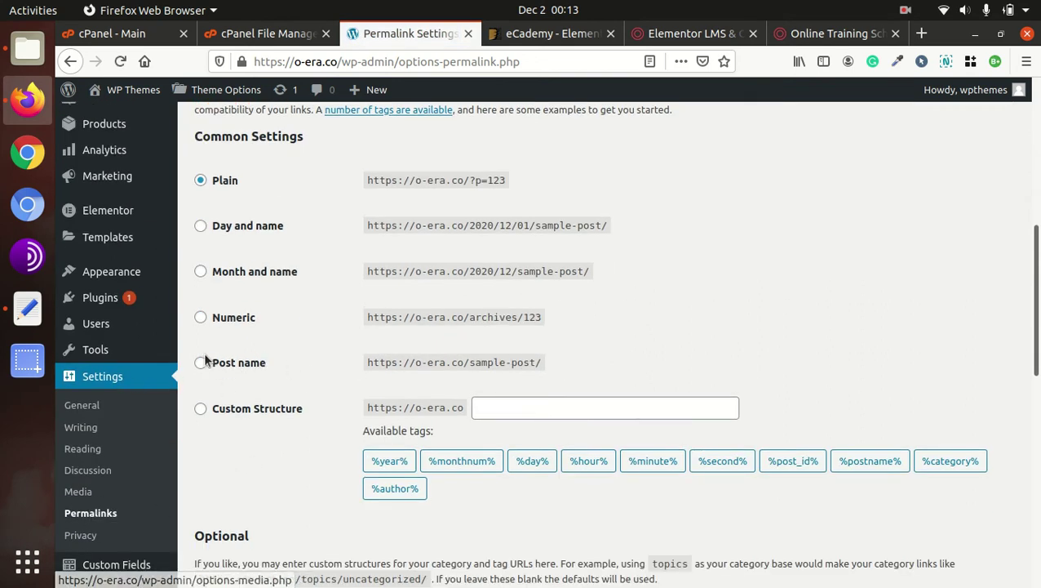
pyautogui.click(200, 363)
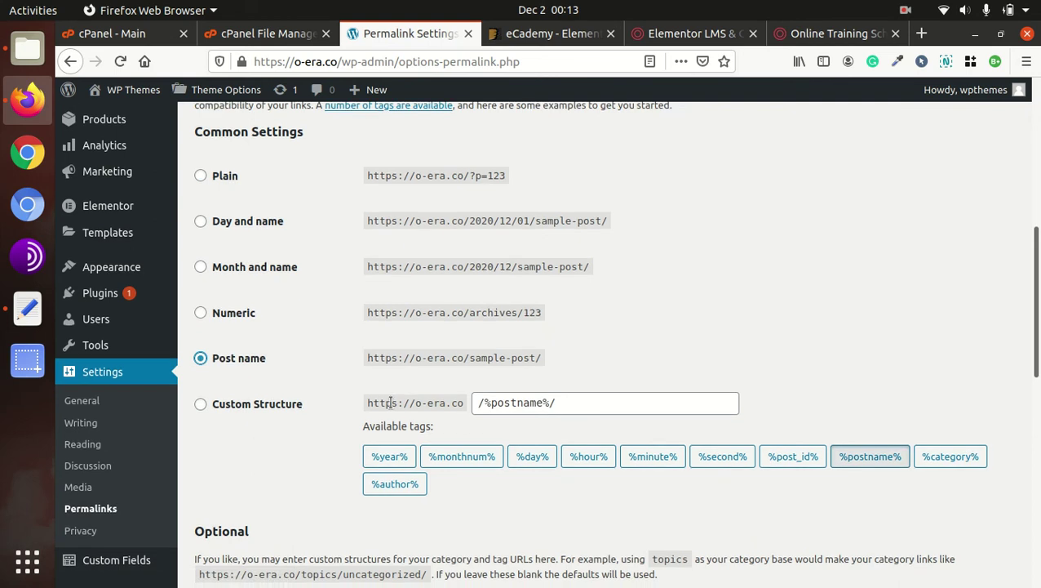
pyautogui.scroll(-15, 365, 434)
pyautogui.click(251, 506)
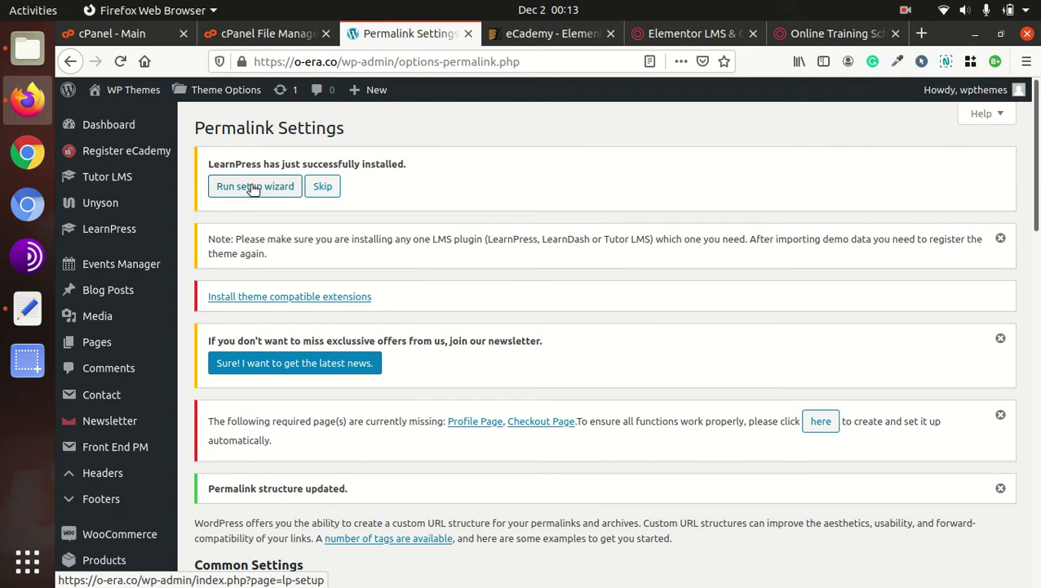
# Step: Run the LearnPress setup wizard, set the currency to Indian rupee and continue to the Static Pages stage
pyautogui.click(254, 189)
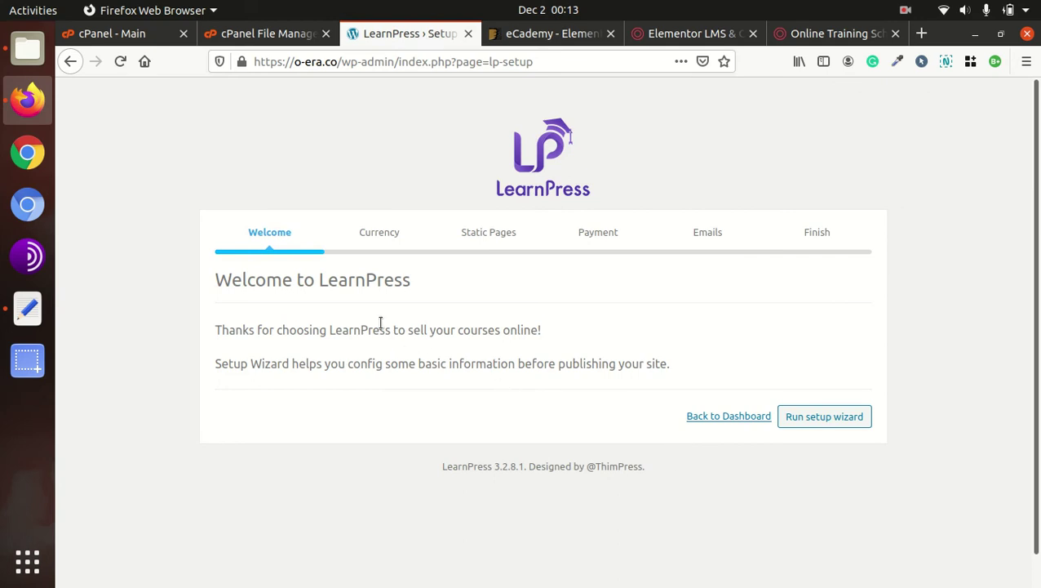
pyautogui.click(812, 420)
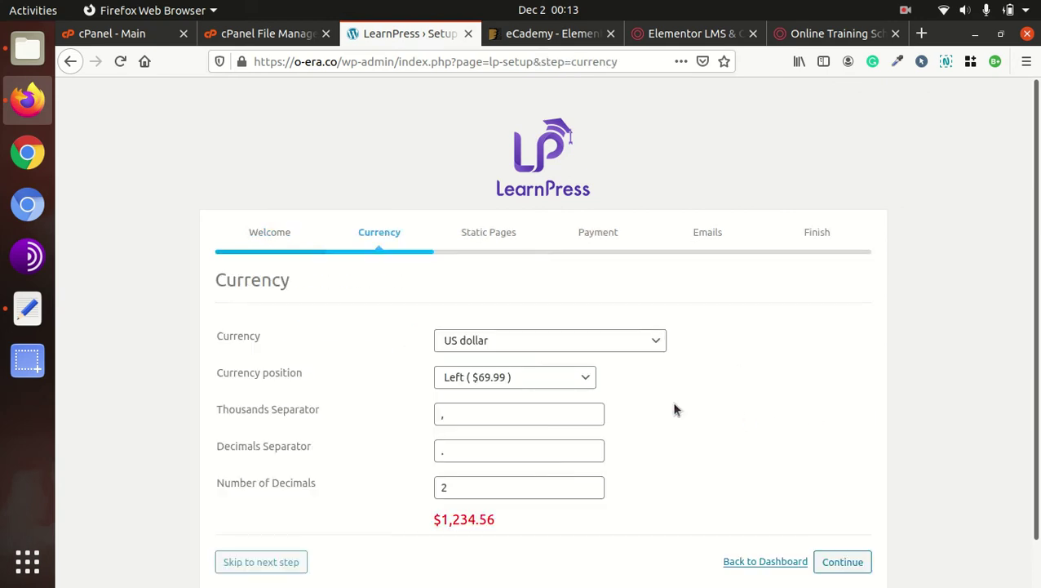
pyautogui.click(528, 342)
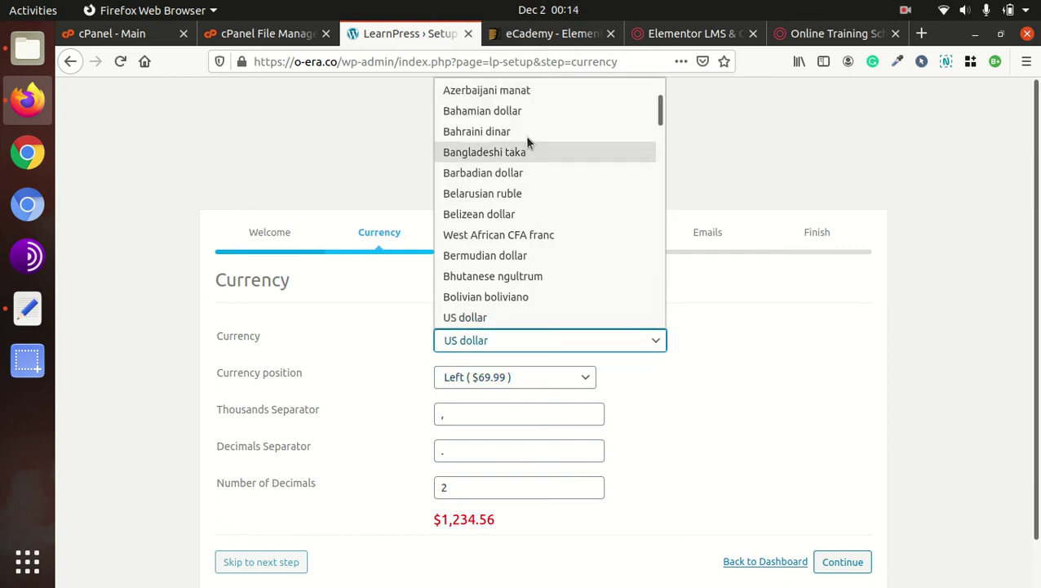
pyautogui.scroll(-10, 523, 114)
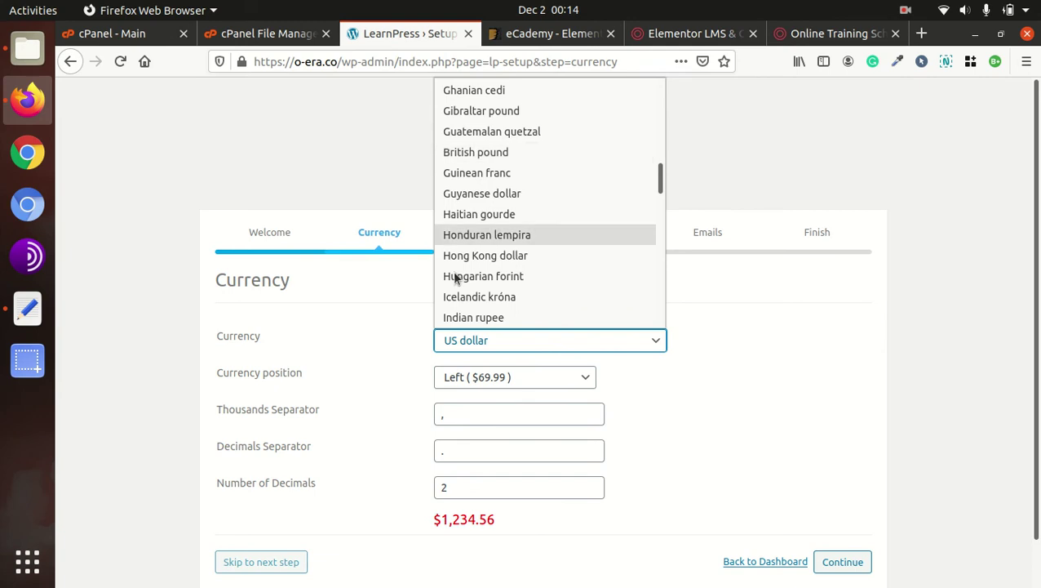
pyautogui.click(459, 318)
pyautogui.scroll(-1, 563, 356)
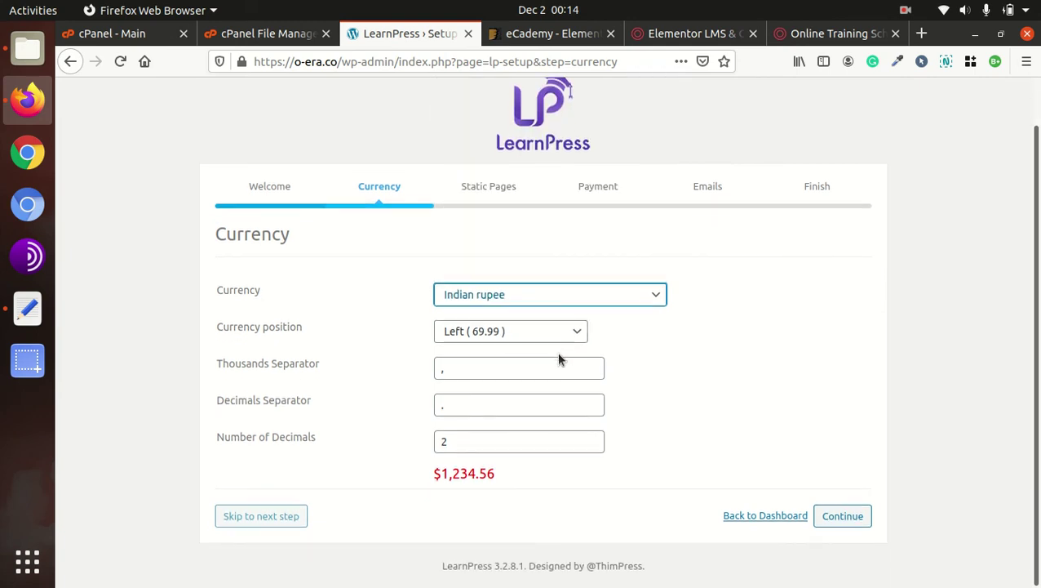
pyautogui.click(844, 519)
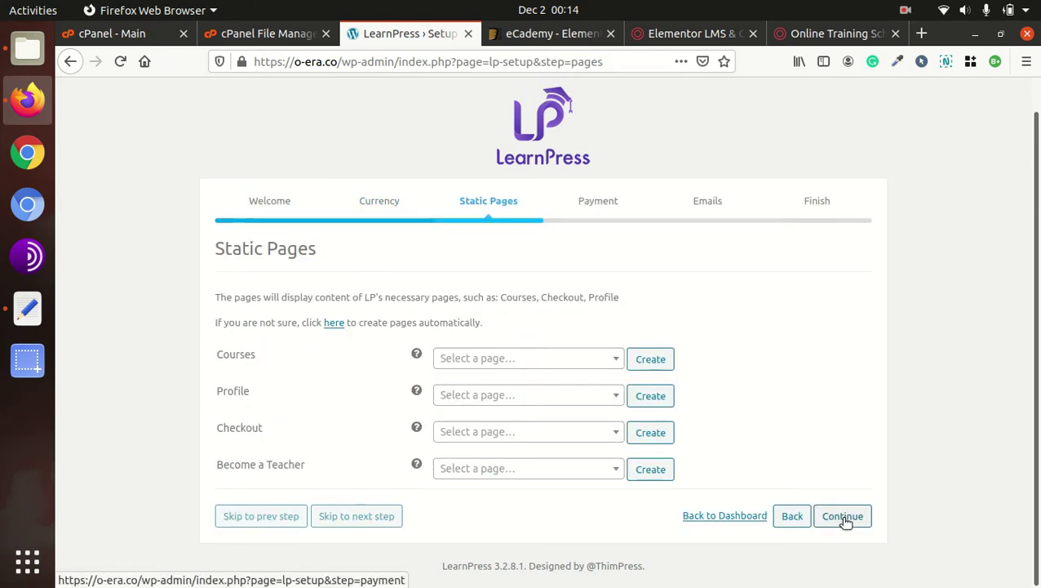
# Step: Search the existing pages for one to assign as the LearnPress Courses page, using "cou"
pyautogui.click(608, 366)
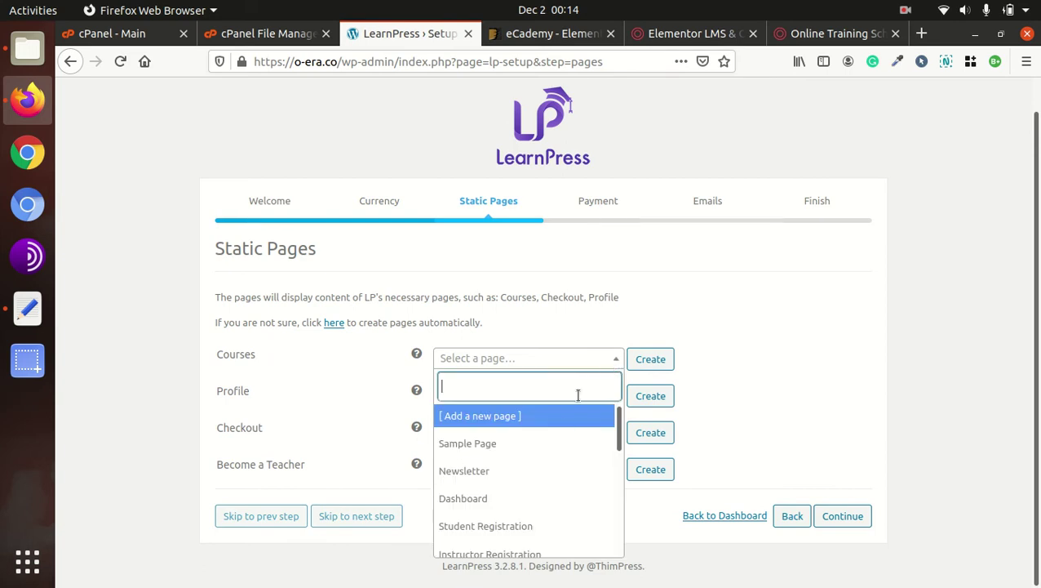
pyautogui.scroll(-3, 549, 439)
pyautogui.scroll(-3, 549, 439)
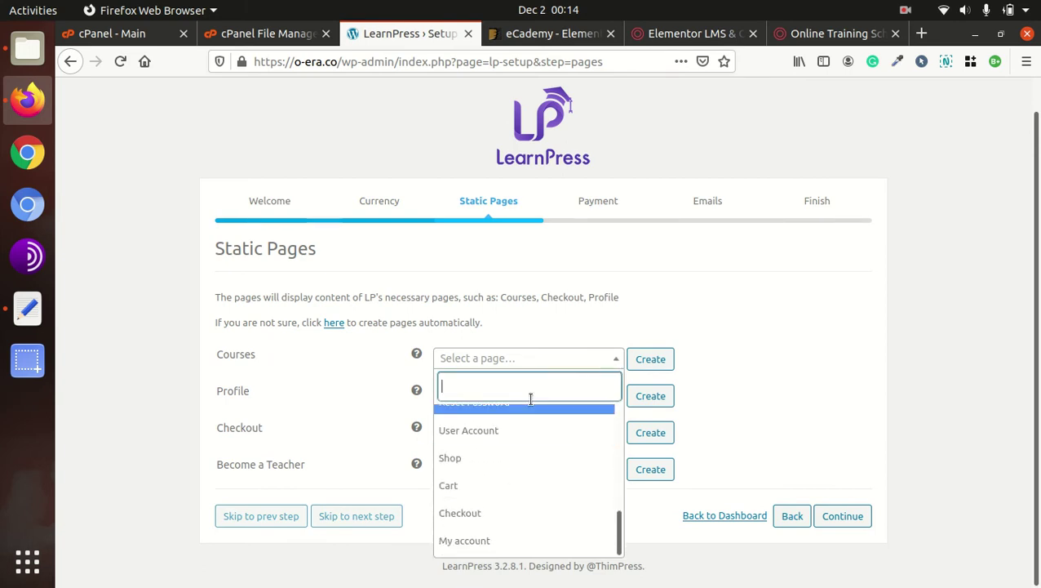
pyautogui.click(507, 360)
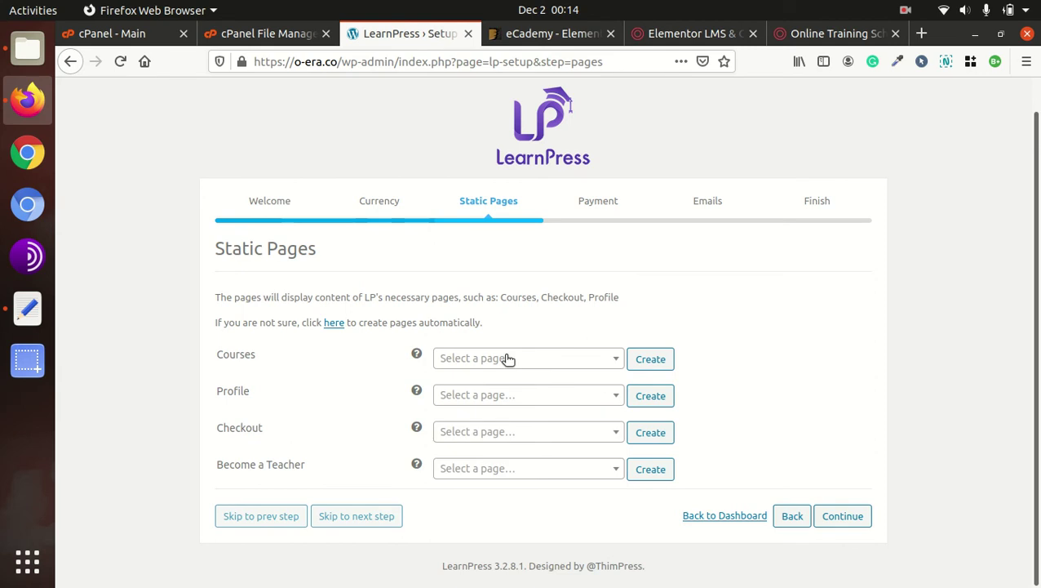
pyautogui.click(507, 365)
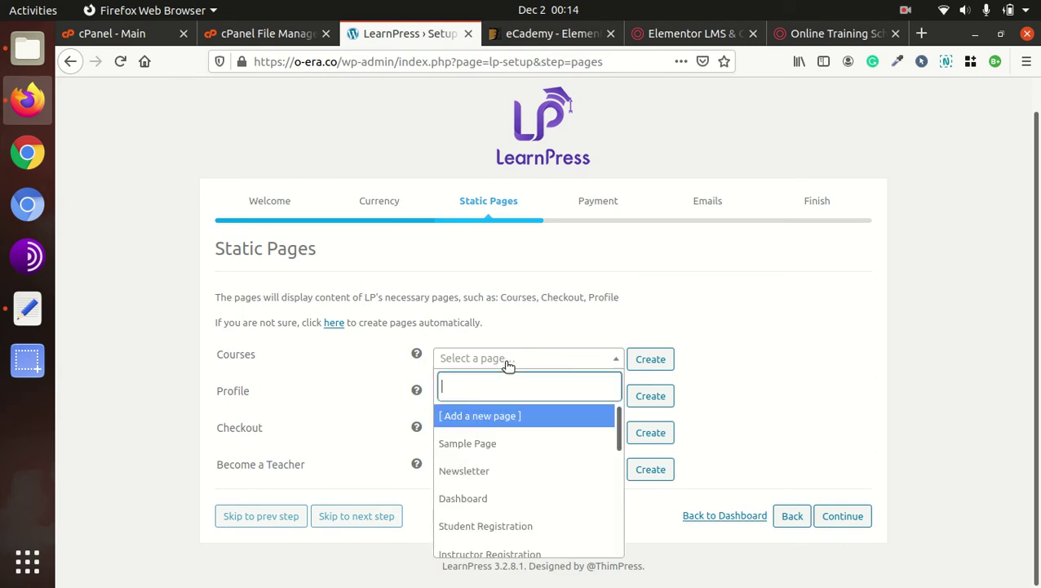
pyautogui.write('cou')
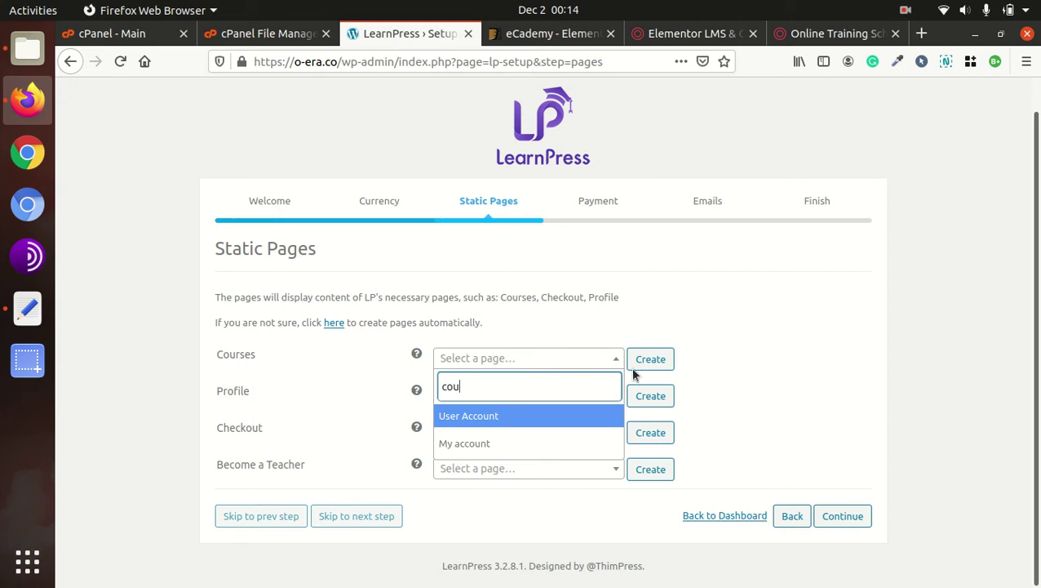
pyautogui.click(789, 299)
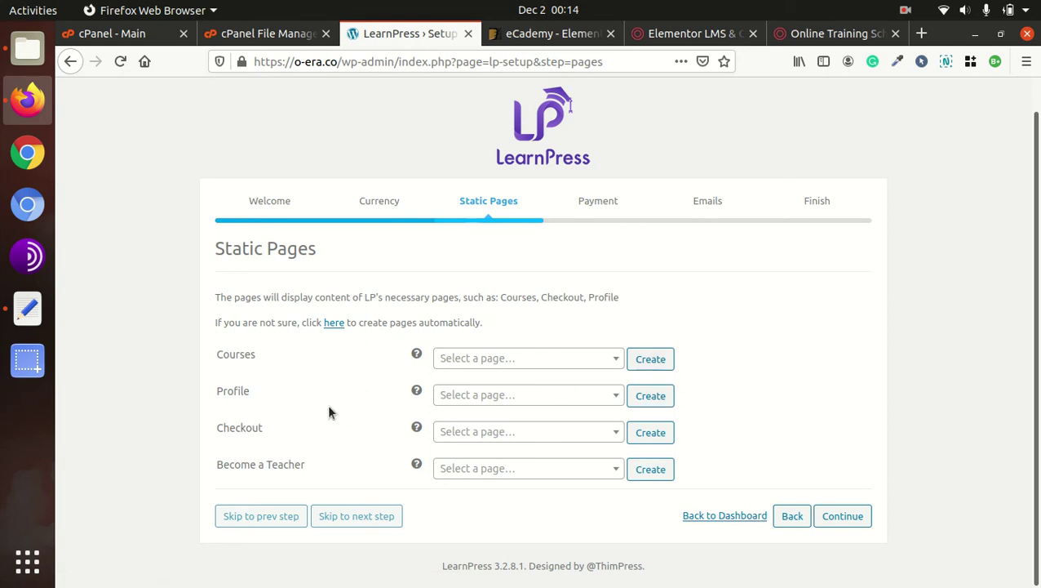
# Step: Create a new page titled Courses and assign it as the LearnPress Courses page
pyautogui.click(667, 362)
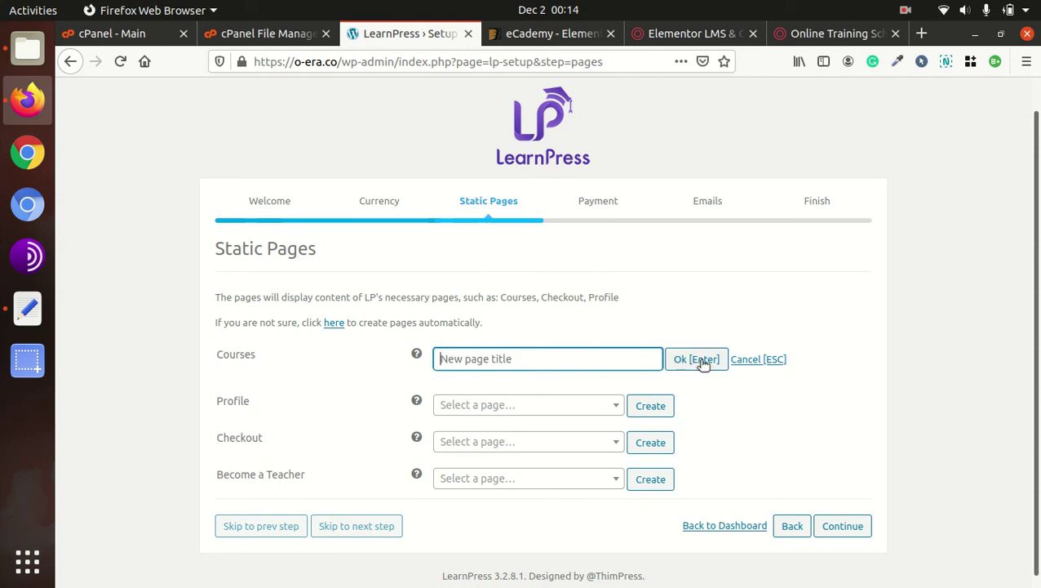
pyautogui.write('Cour')
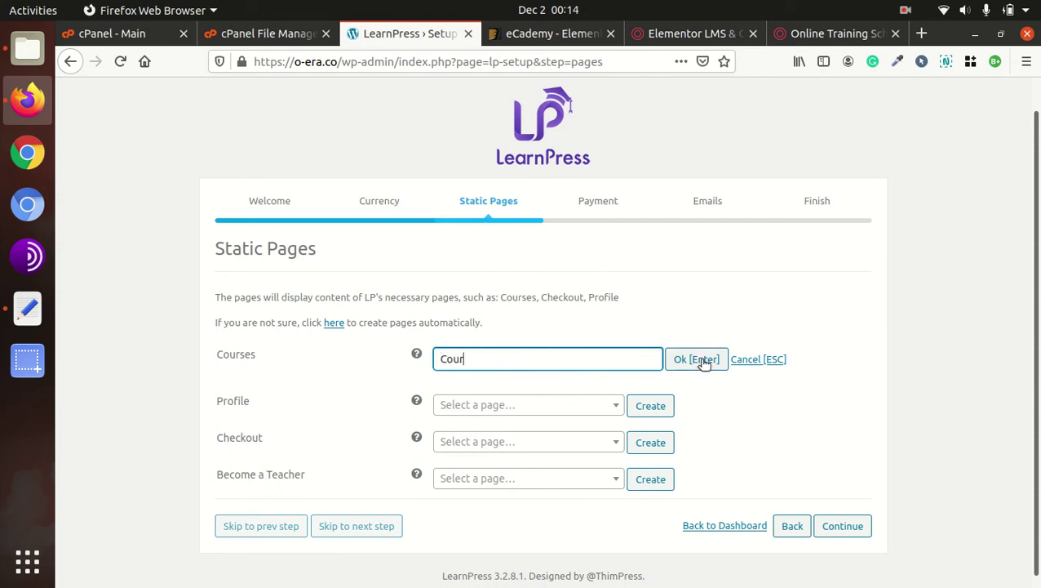
pyautogui.click(696, 363)
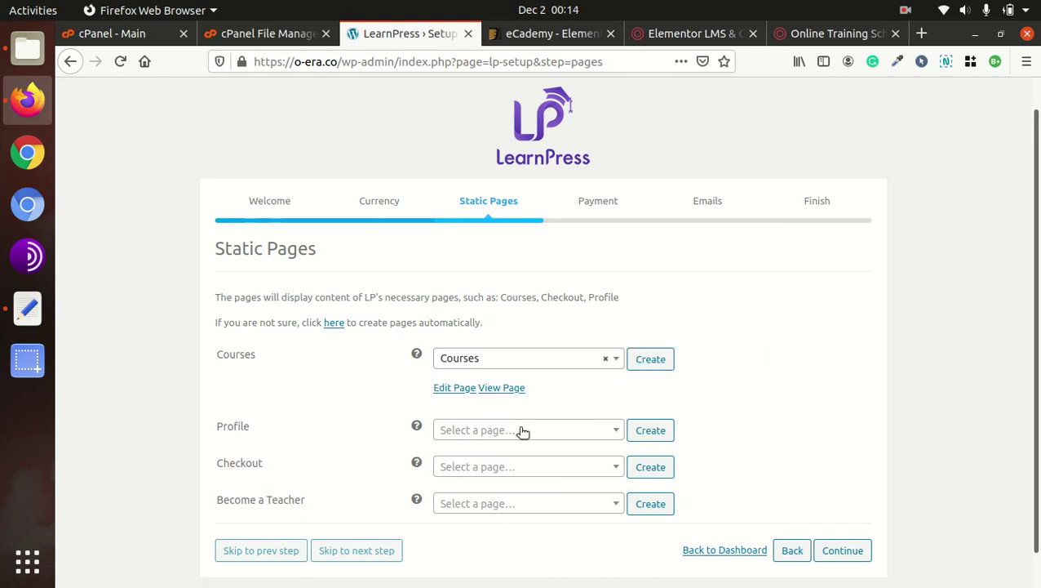
# Step: Search the existing pages for "profile" to assign as the LearnPress Profile page
pyautogui.click(585, 432)
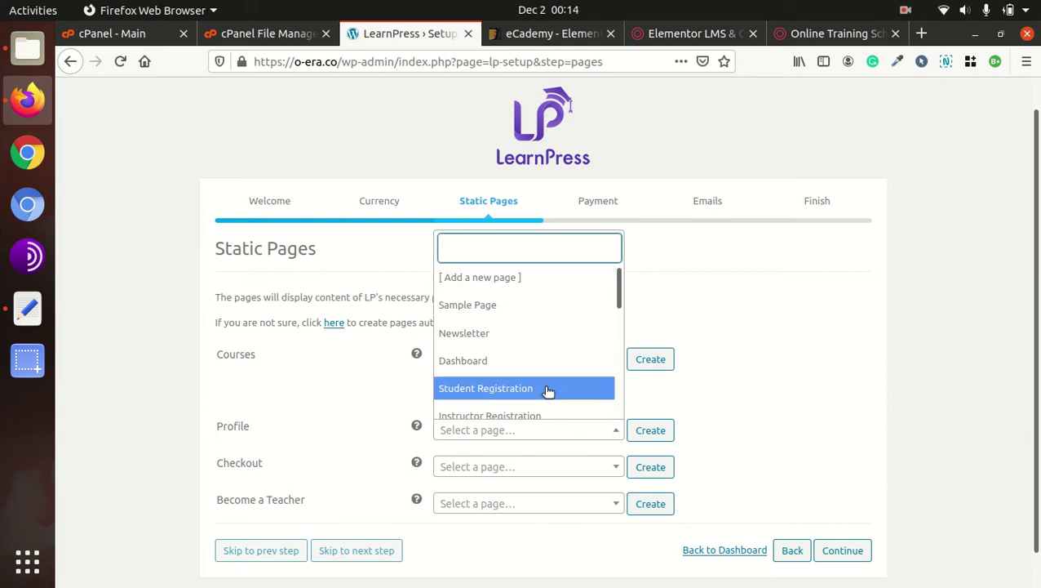
pyautogui.write('pr')
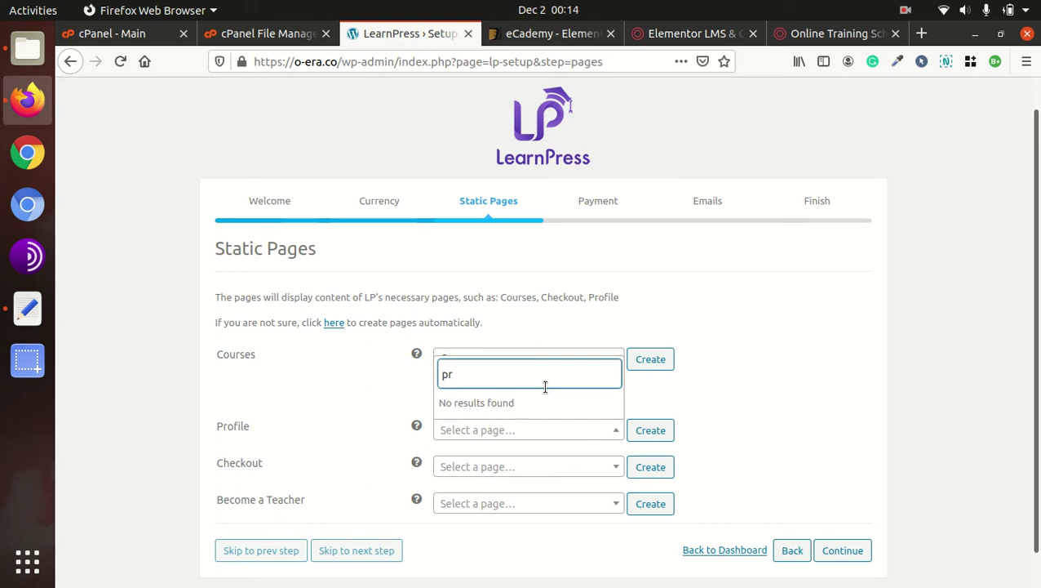
pyautogui.write('of')
pyautogui.click(791, 424)
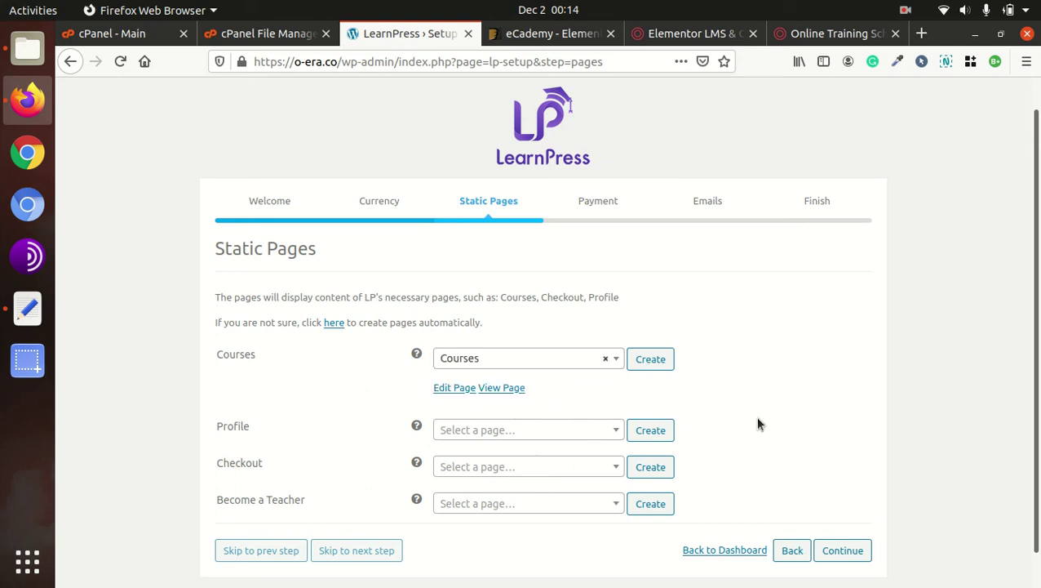
pyautogui.click(576, 432)
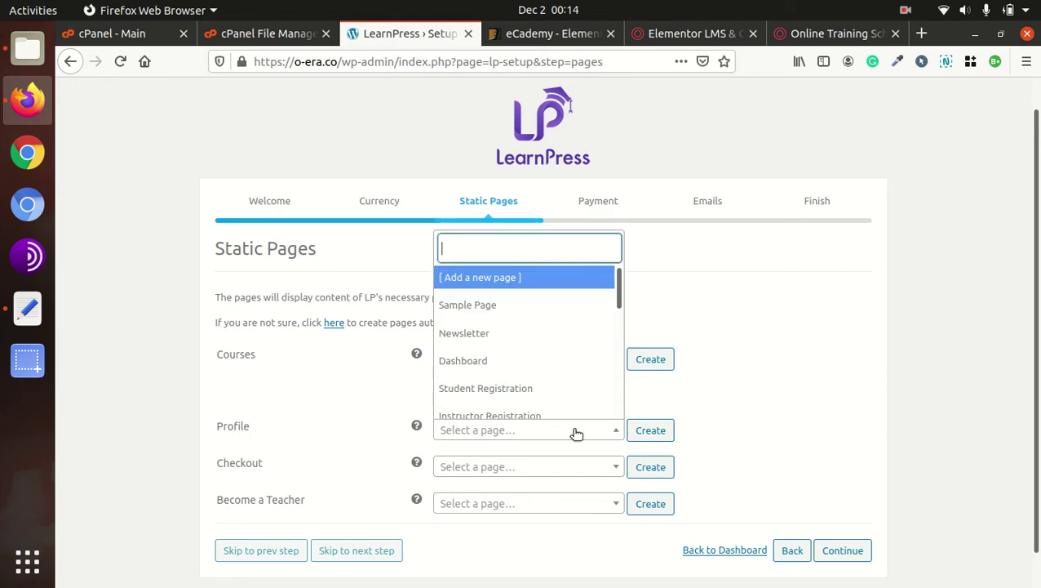
pyautogui.write('profile')
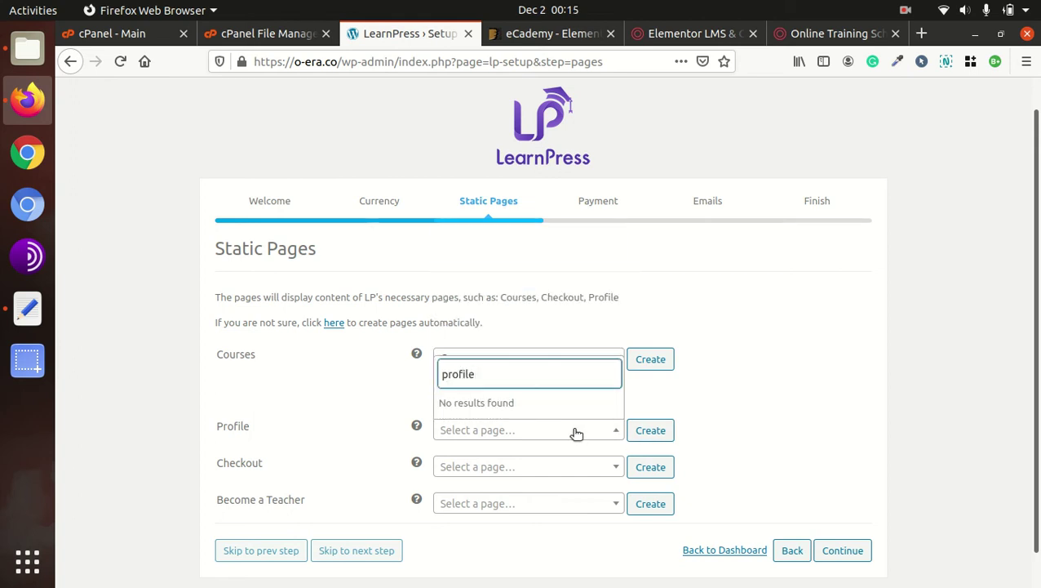
pyautogui.click(753, 387)
pyautogui.click(590, 438)
# Step: Create a new page titled Profile for the LearnPress Profile page
pyautogui.click(649, 431)
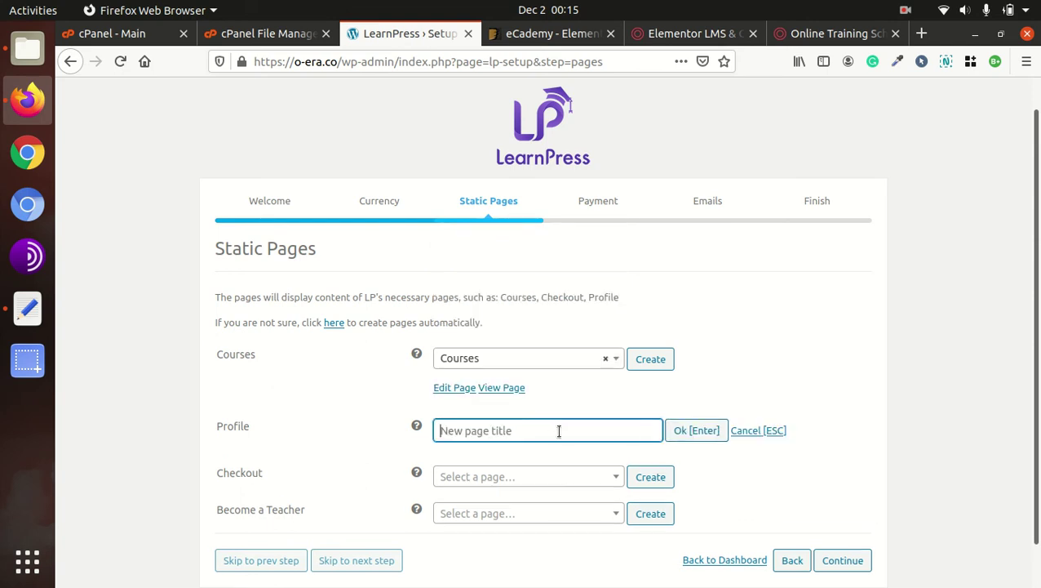
pyautogui.write('Profile')
pyautogui.click(693, 435)
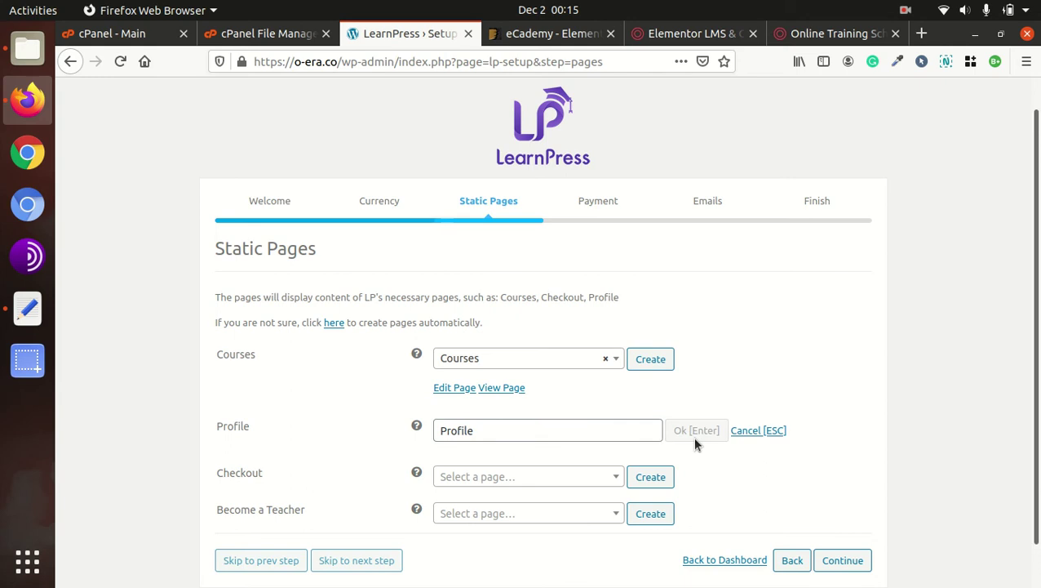
# Step: Assign the existing Checkout page as the LearnPress Checkout page
pyautogui.click(545, 506)
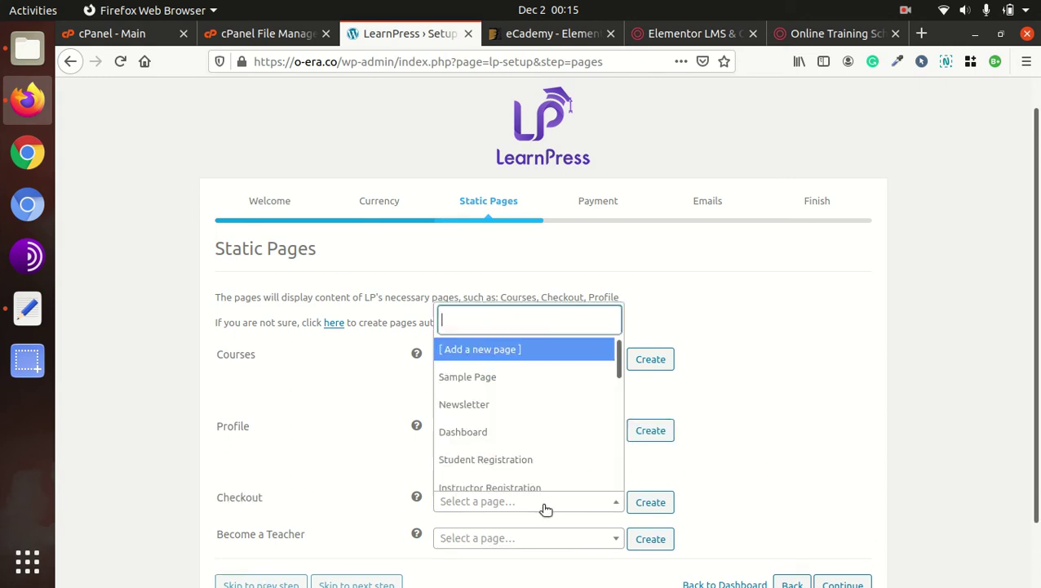
pyautogui.scroll(-5, 512, 393)
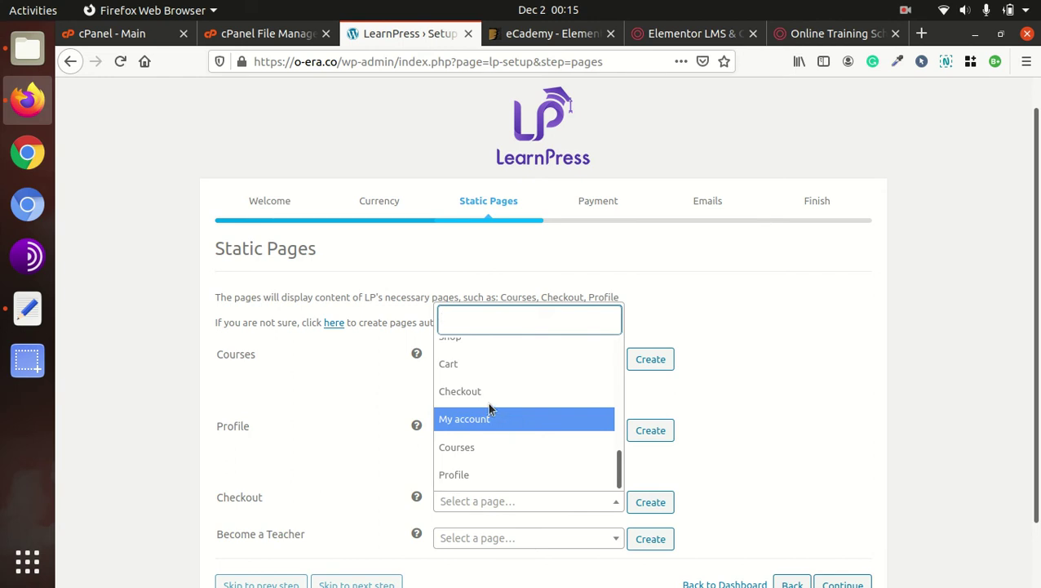
pyautogui.click(485, 392)
# Step: Look through the existing pages, also searching "tea", for one to assign as the LearnPress Become a Teacher page
pyautogui.scroll(-3, 545, 515)
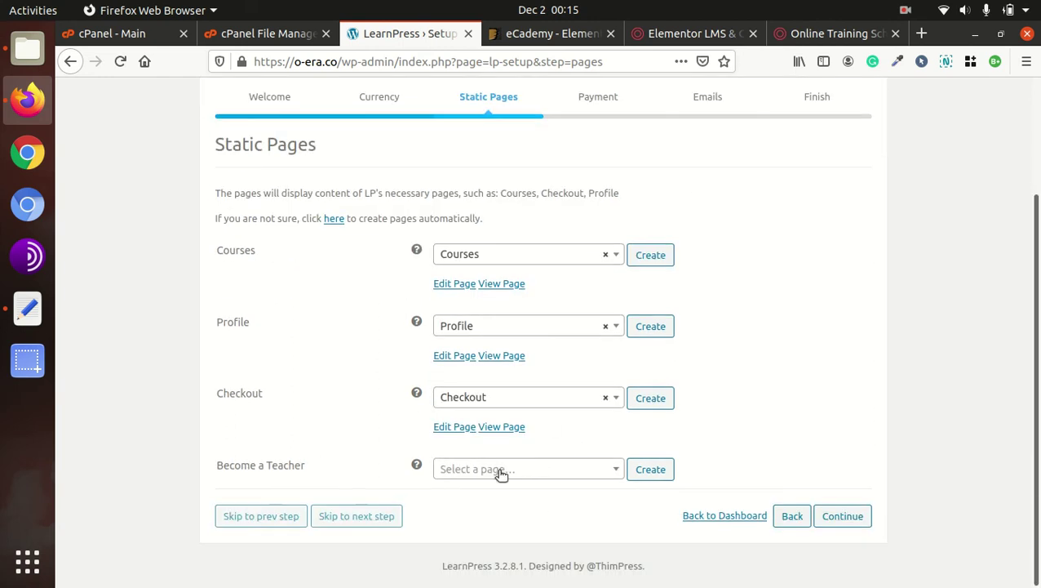
pyautogui.click(519, 472)
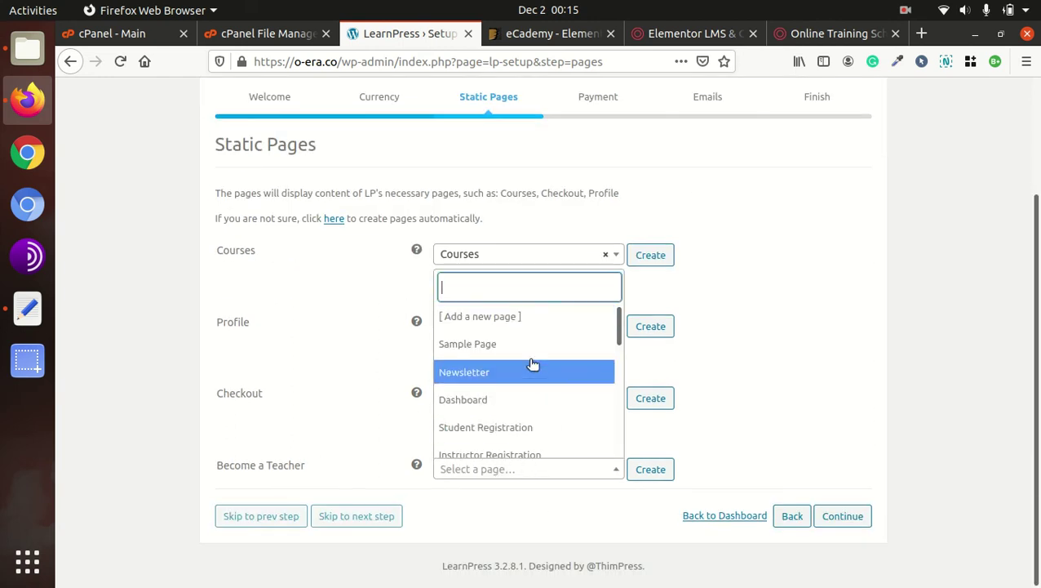
pyautogui.scroll(-3, 522, 357)
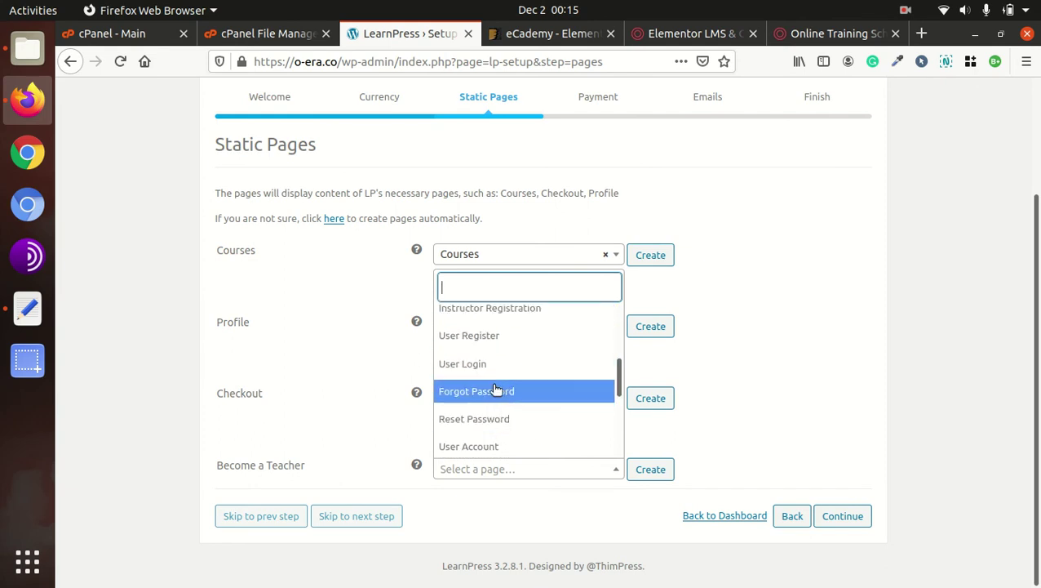
pyautogui.scroll(-3, 489, 395)
pyautogui.write('tea')
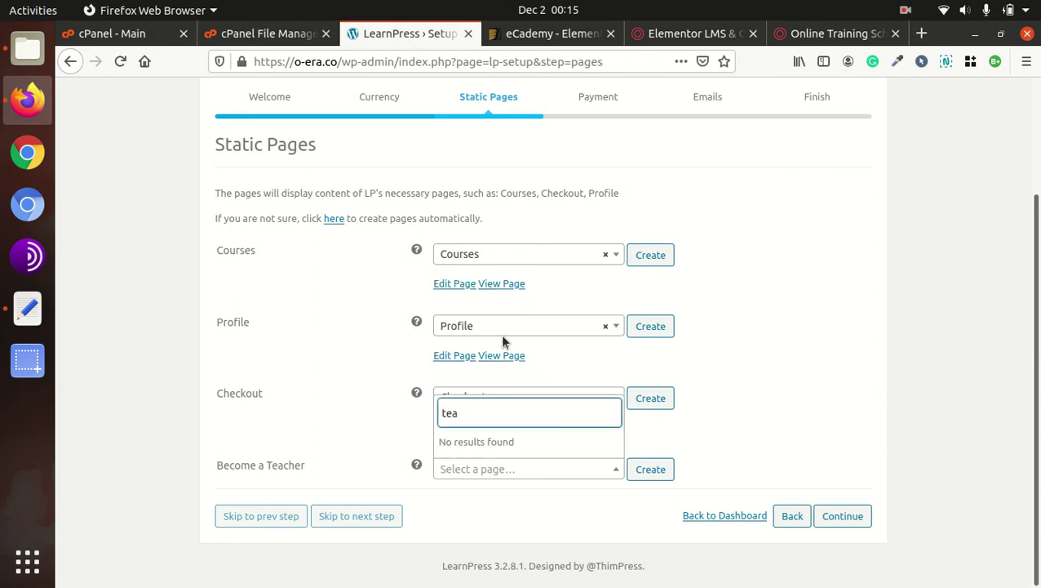
pyautogui.click(500, 333)
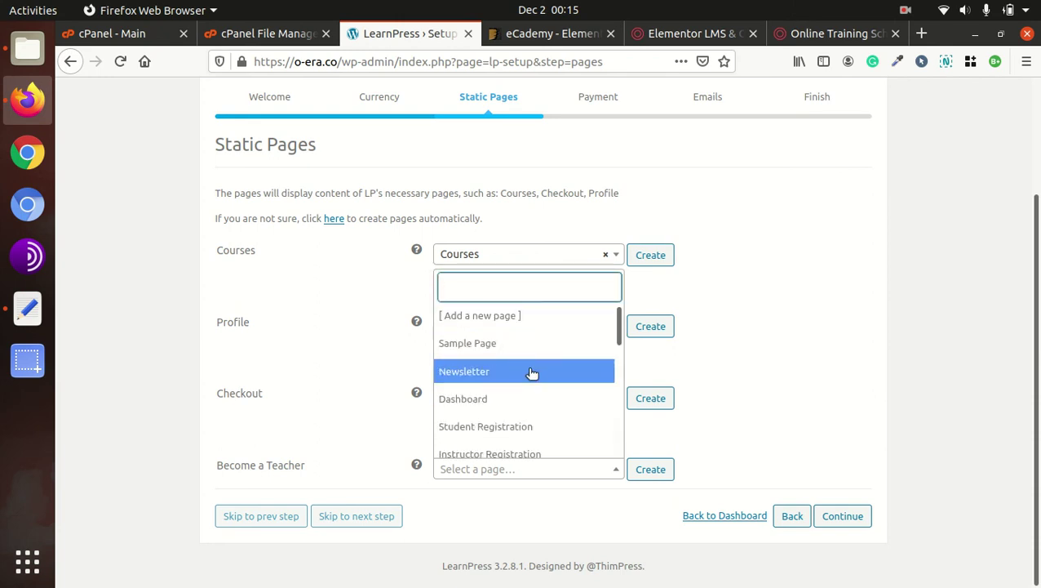
pyautogui.scroll(-2, 499, 408)
pyautogui.scroll(-3, 481, 444)
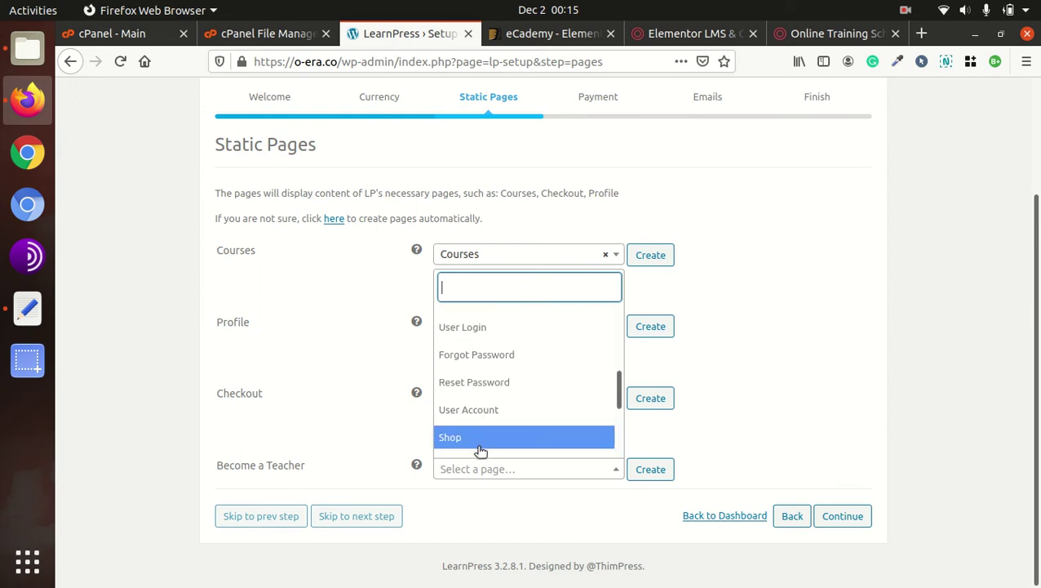
pyautogui.scroll(-2, 488, 428)
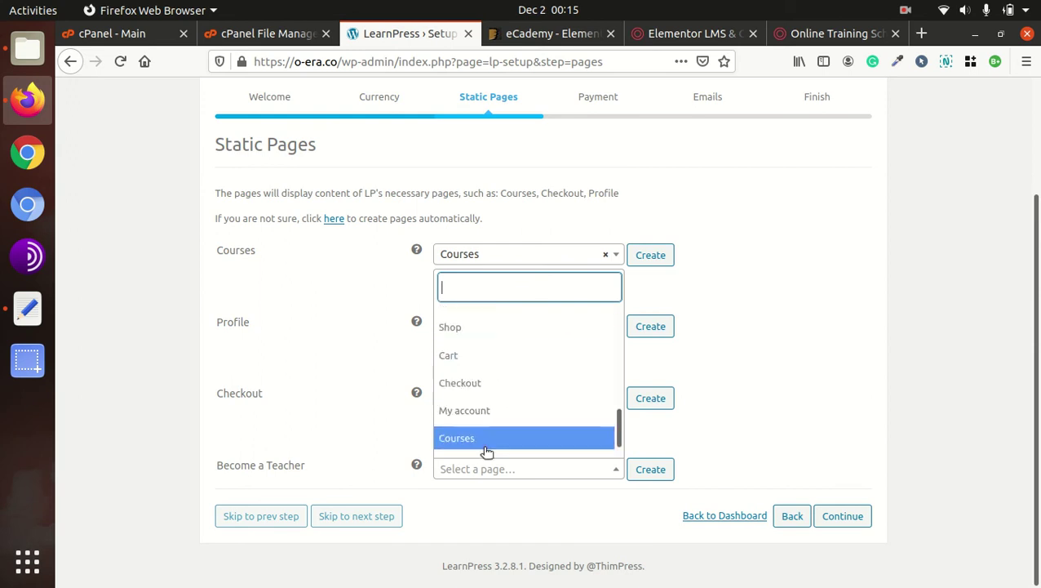
pyautogui.scroll(-1, 486, 444)
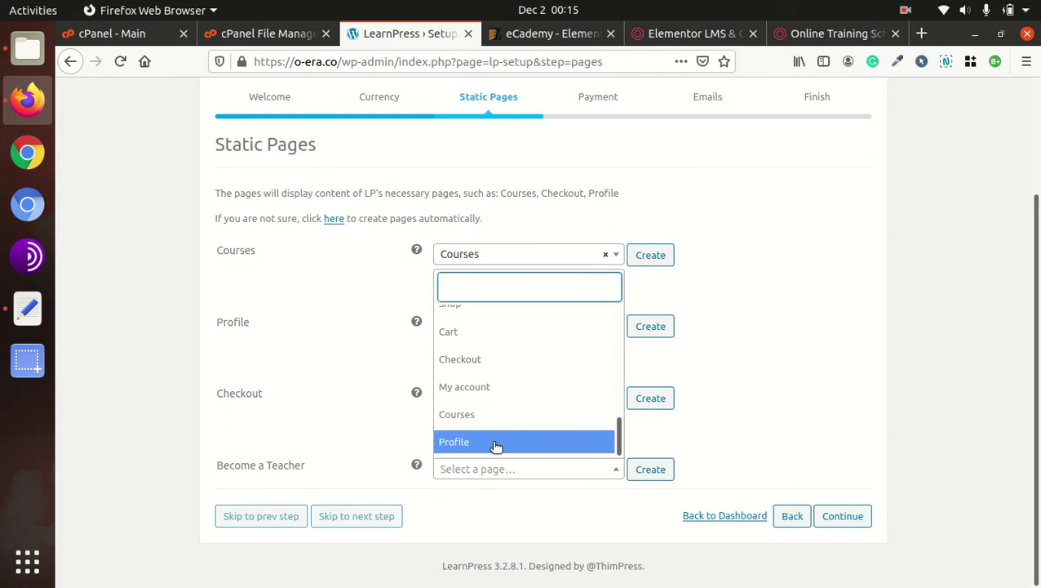
pyautogui.click(472, 487)
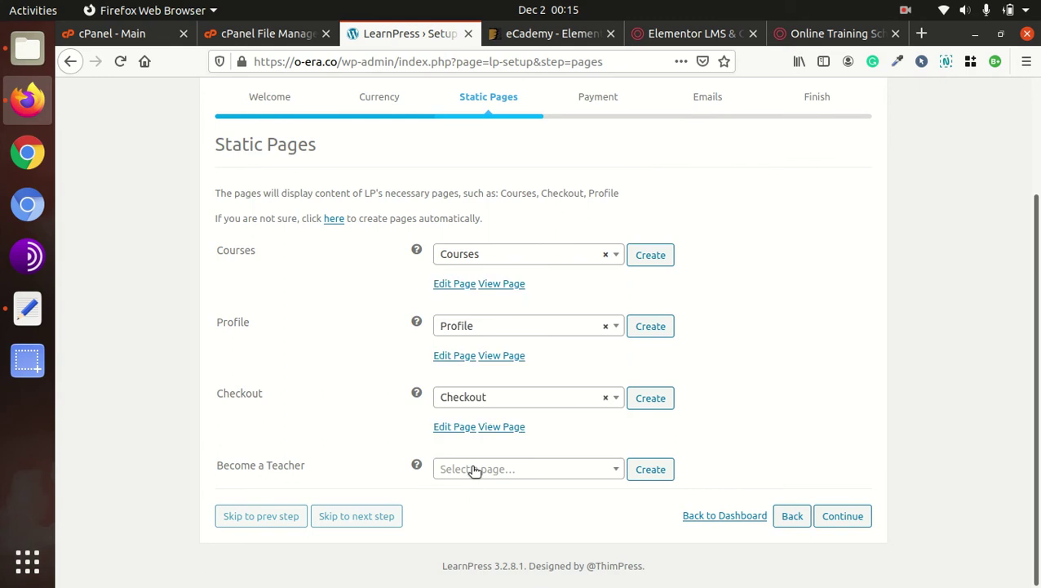
# Step: Create a new page titled Become a Teacher and assign it as the LearnPress Become a Teacher page
pyautogui.click(644, 470)
pyautogui.write('Become a ')
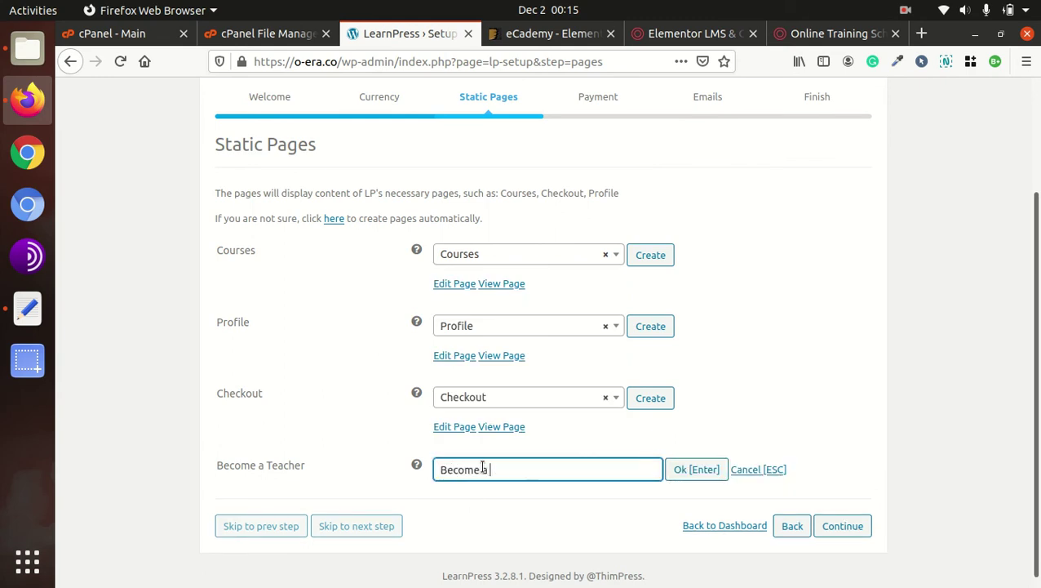
pyautogui.write('Teacher')
pyautogui.click(689, 484)
pyautogui.click(695, 469)
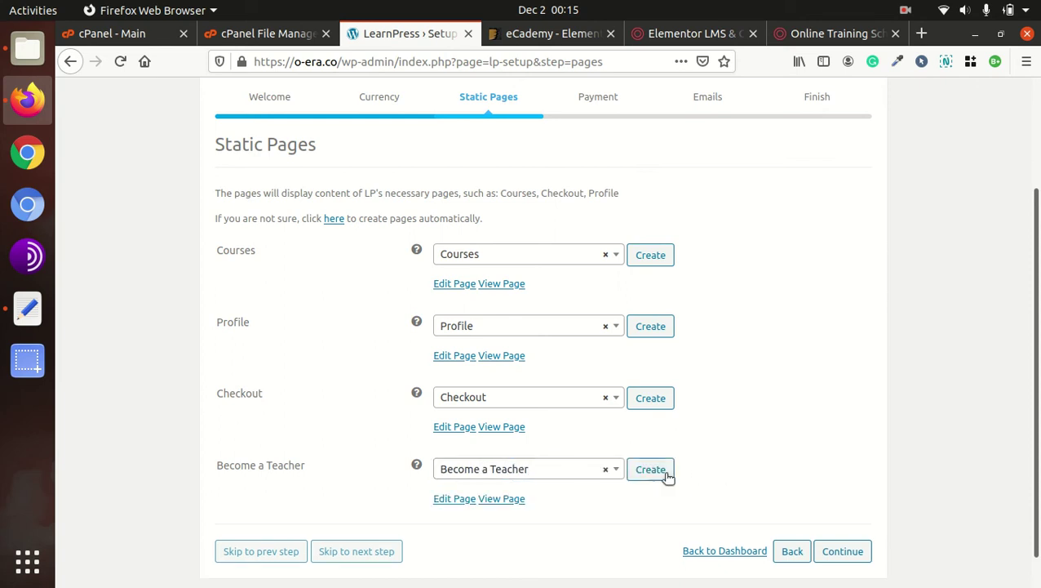
# Step: Finish the LearnPress setup wizard without enabling PayPal, sandbox mode or emails, and return to the WordPress dashboard
pyautogui.click(841, 555)
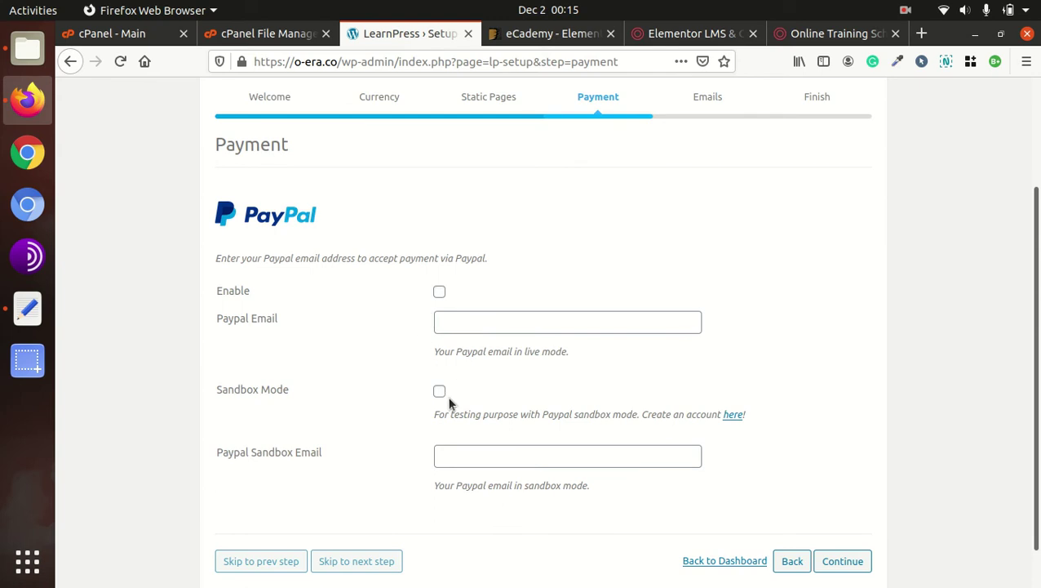
pyautogui.click(833, 563)
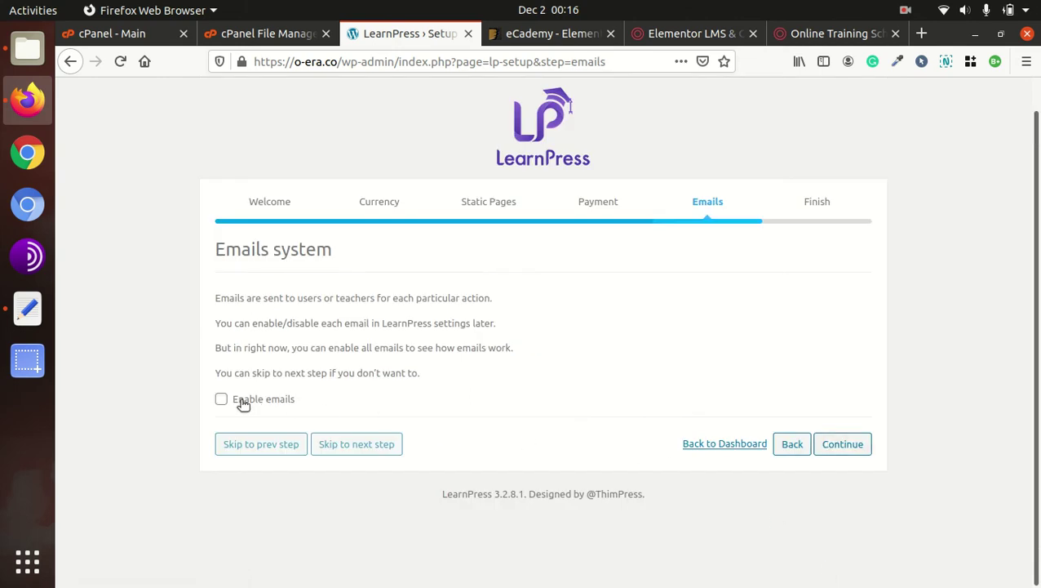
pyautogui.click(844, 450)
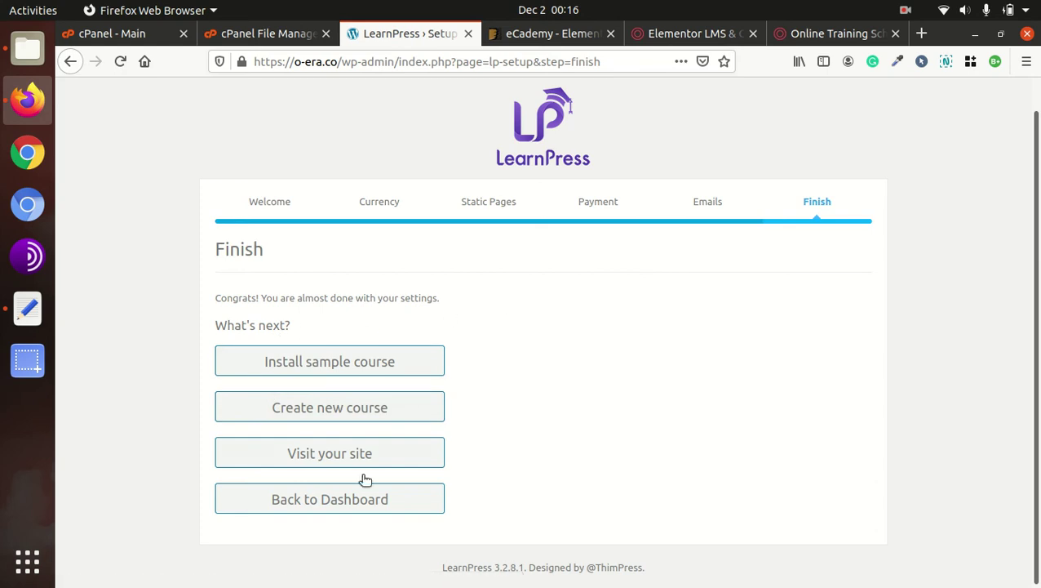
pyautogui.click(328, 500)
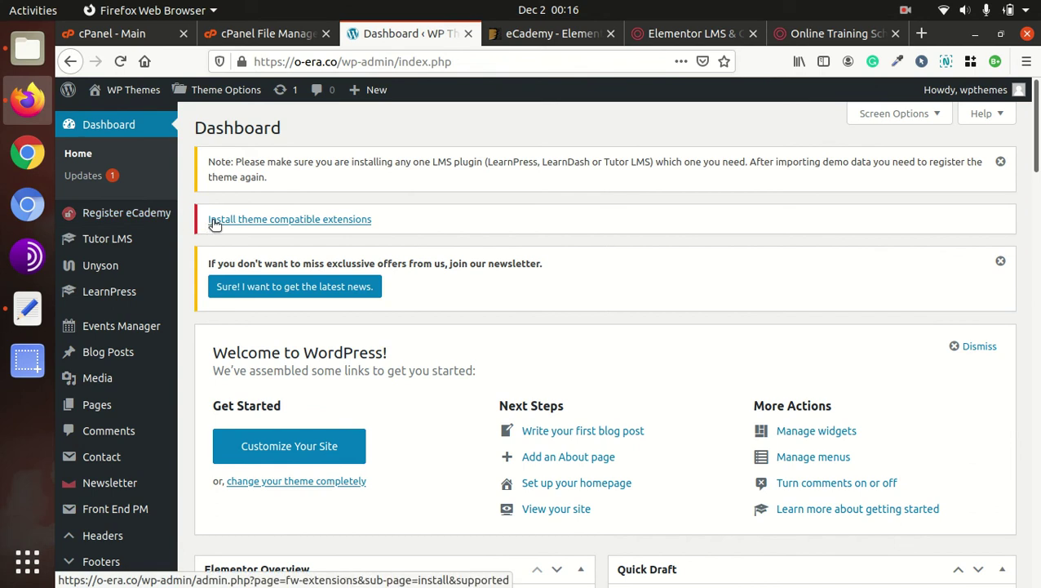
# Step: Install the theme-compatible Backup & Demo Content extension and return to the Unyson extensions page
pyautogui.click(276, 221)
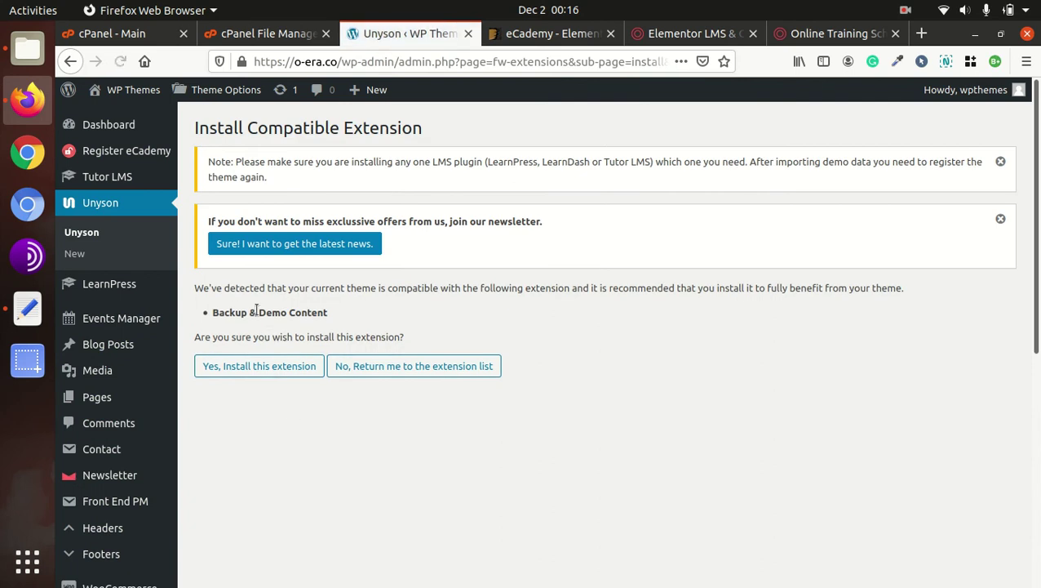
pyautogui.moveTo(328, 313); pyautogui.dragTo(212, 311)
pyautogui.click(268, 367)
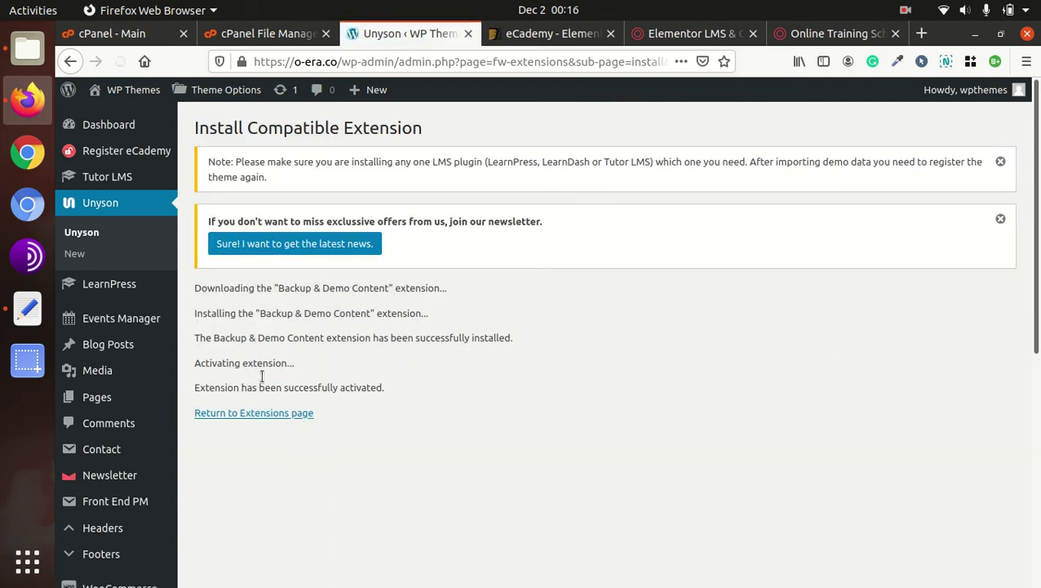
pyautogui.click(257, 418)
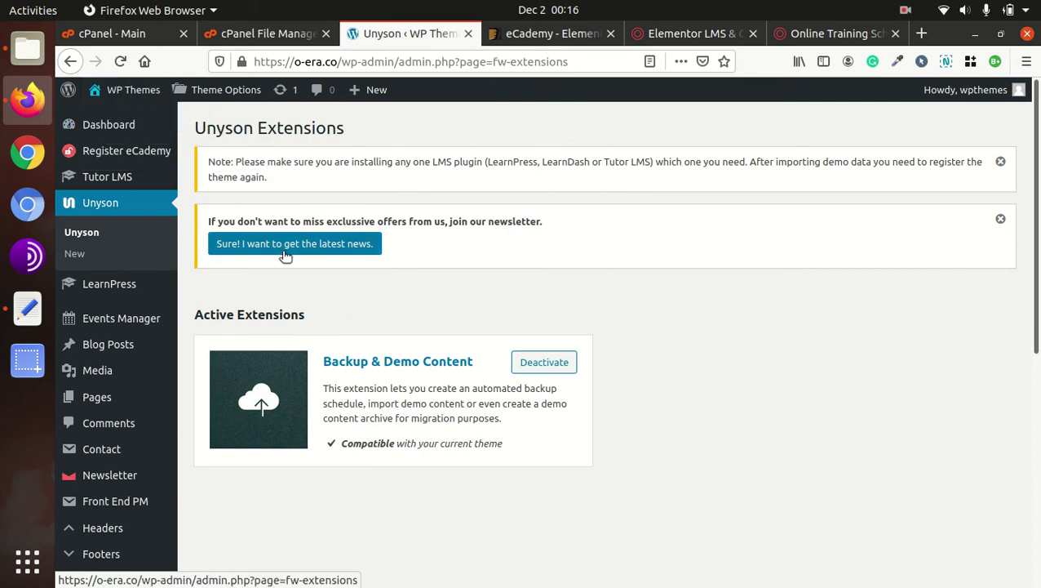
# Step: Open the site's front end in a new tab, dismiss the newsletter popup and look over the home page
pyautogui.moveTo(122, 90)
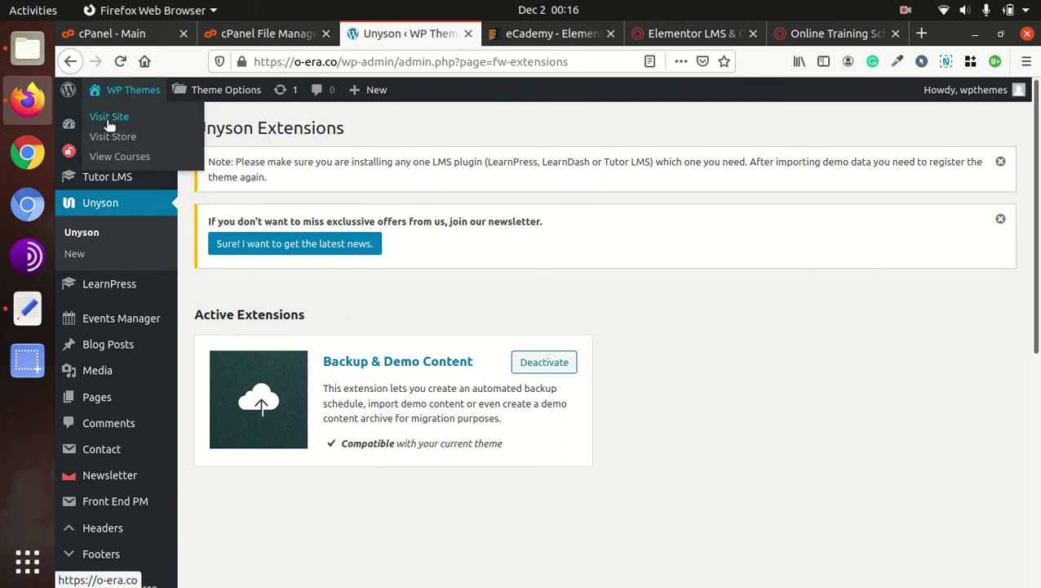
pyautogui.middleClick(108, 121)
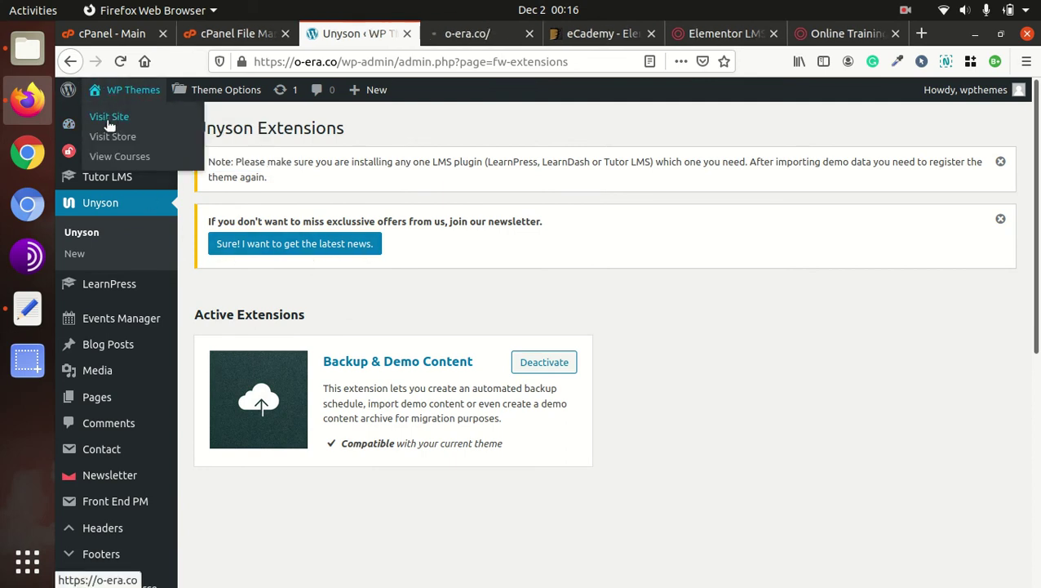
pyautogui.click(463, 35)
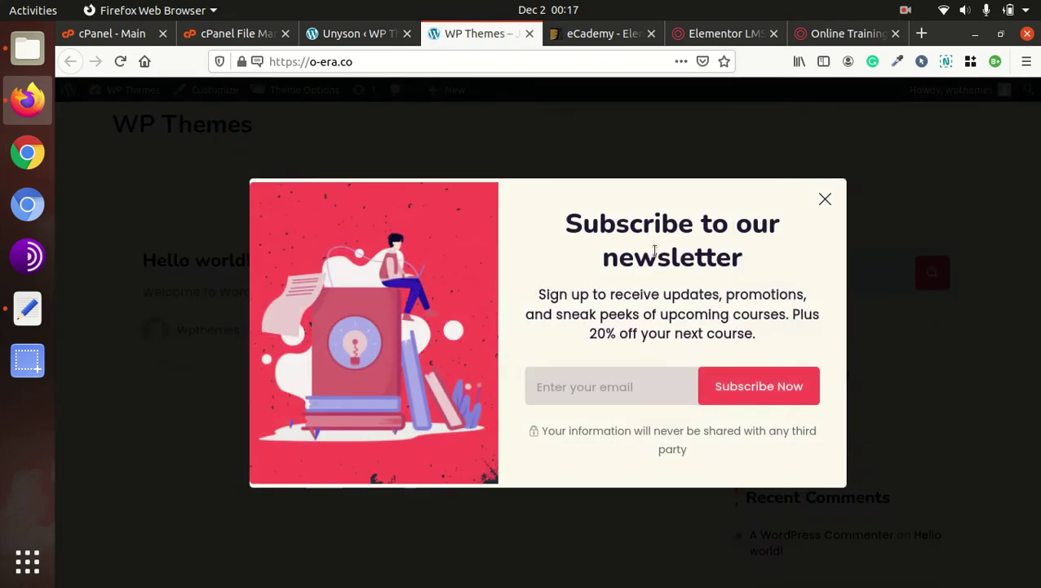
pyautogui.click(824, 199)
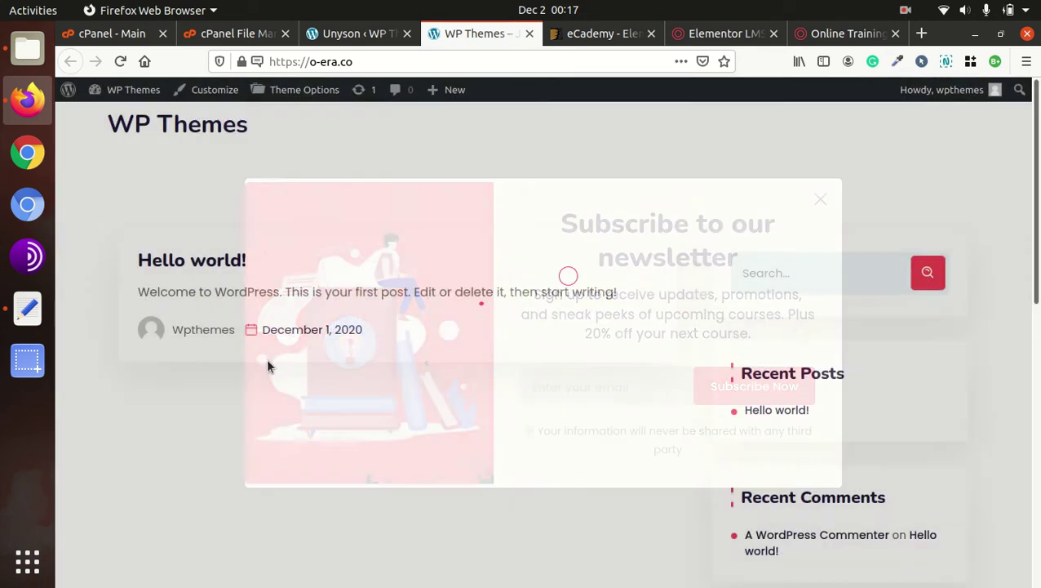
pyautogui.scroll(-5, 498, 364)
pyautogui.scroll(5, 498, 364)
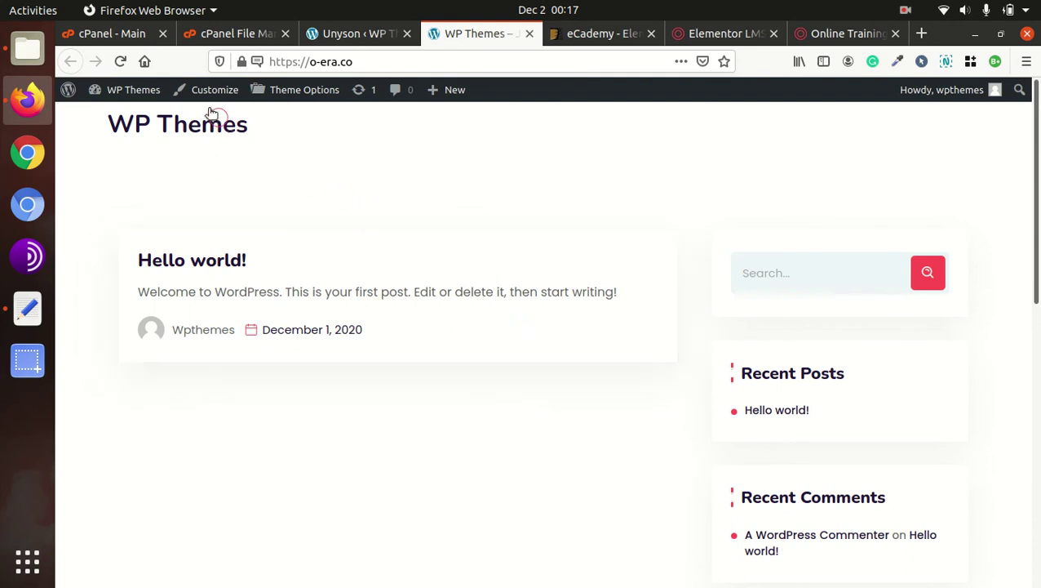
pyautogui.scroll(-5, 604, 302)
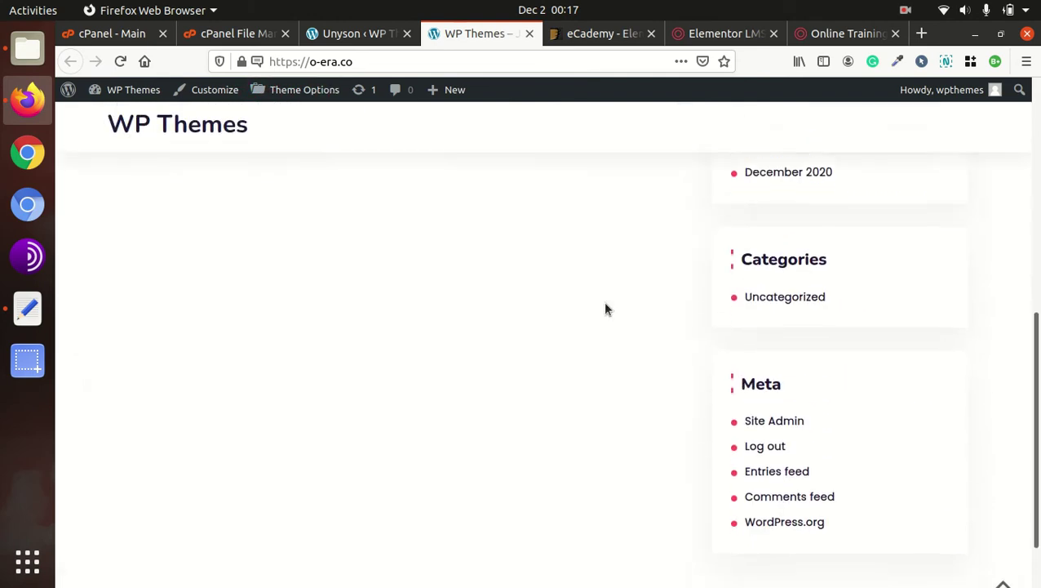
pyautogui.scroll(5, 605, 307)
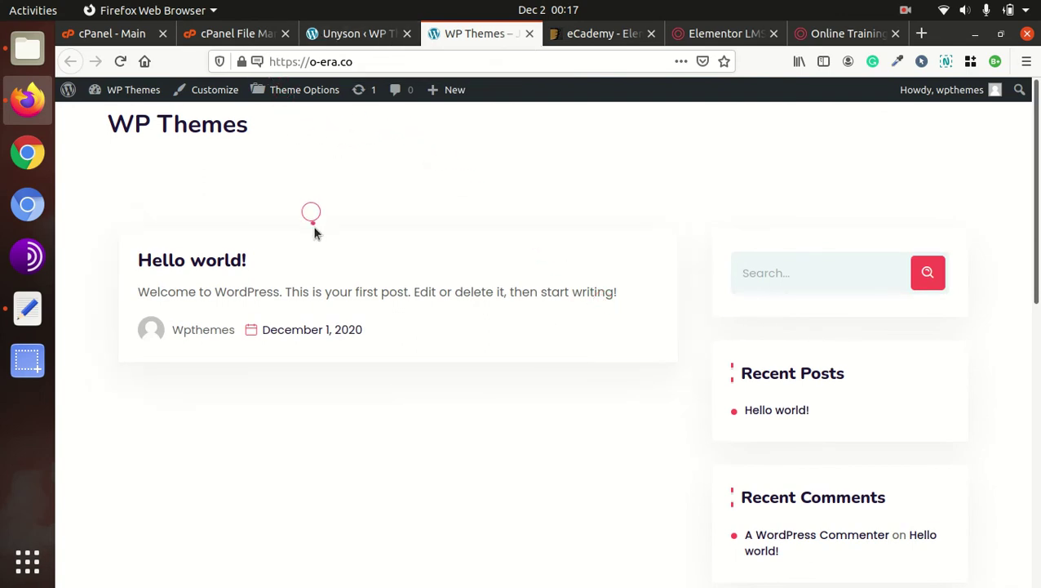
# Step: Return to the site admin and install the LearnPress Demo content, accepting the replacement of the current content
pyautogui.hotkey('ctrl', 'pageup')
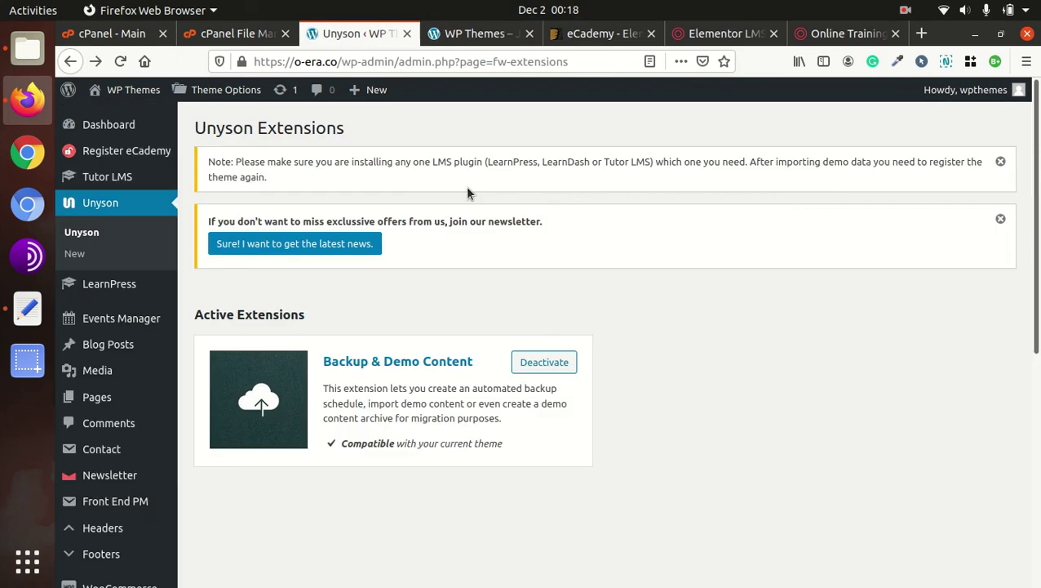
pyautogui.scroll(-5, 220, 335)
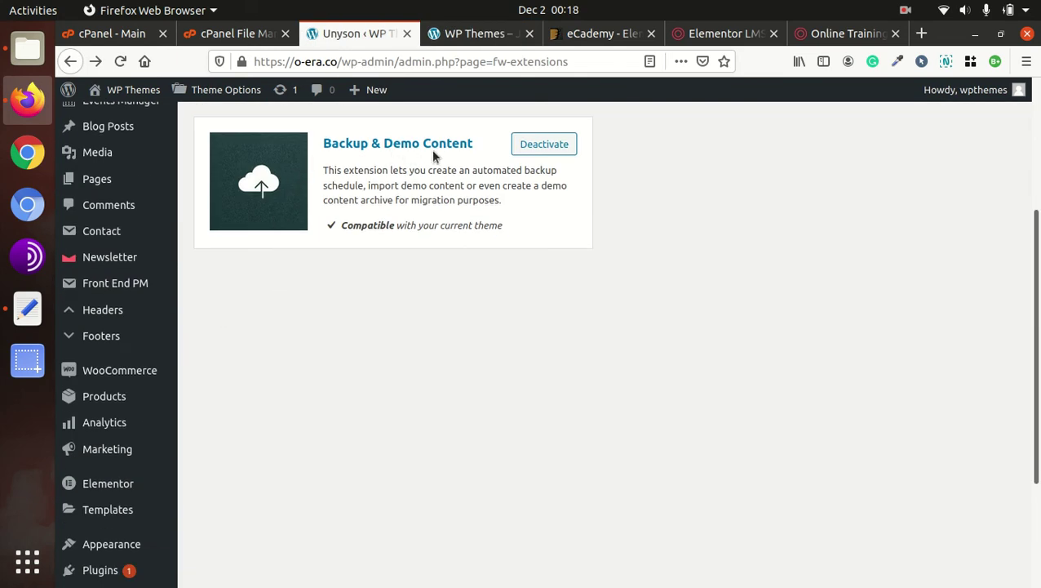
pyautogui.scroll(-5, 277, 376)
pyautogui.moveTo(98, 466)
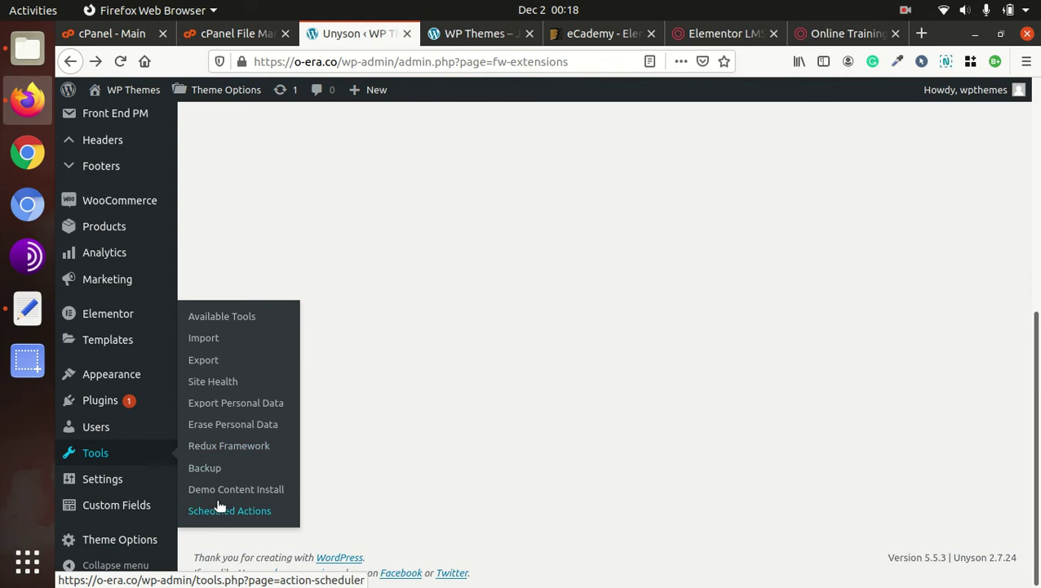
pyautogui.click(222, 489)
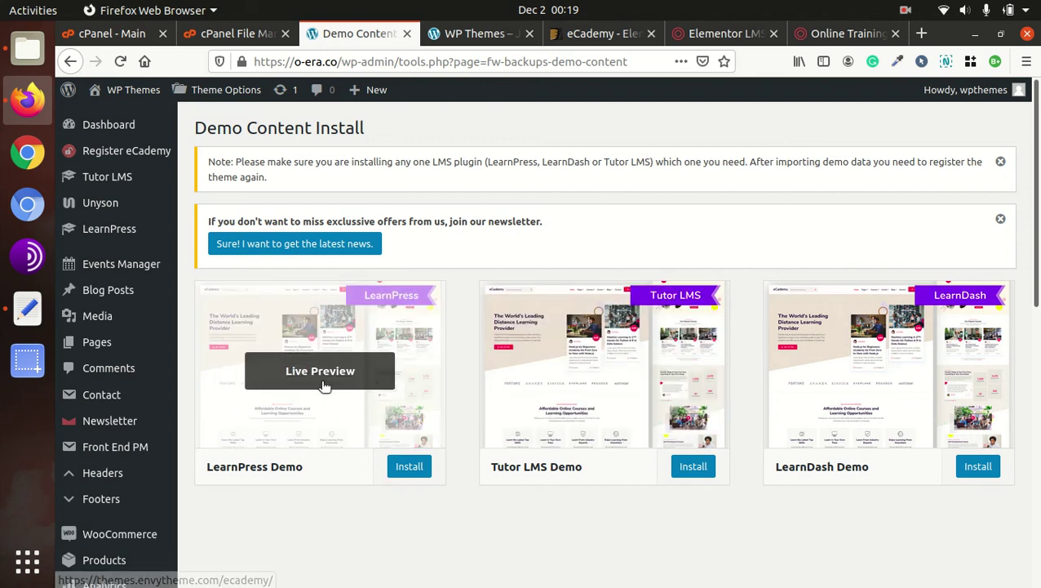
pyautogui.click(407, 468)
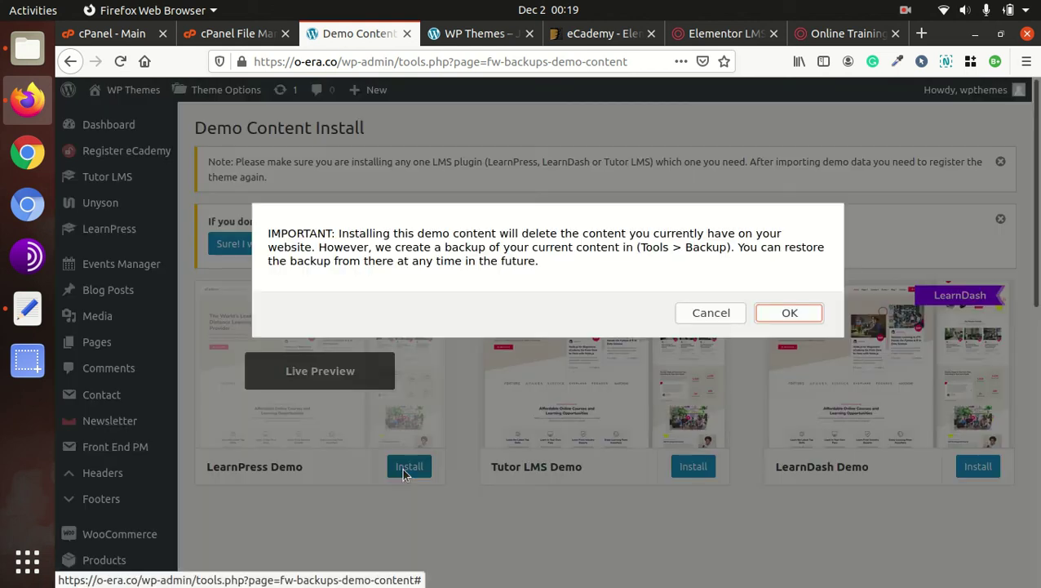
pyautogui.click(787, 317)
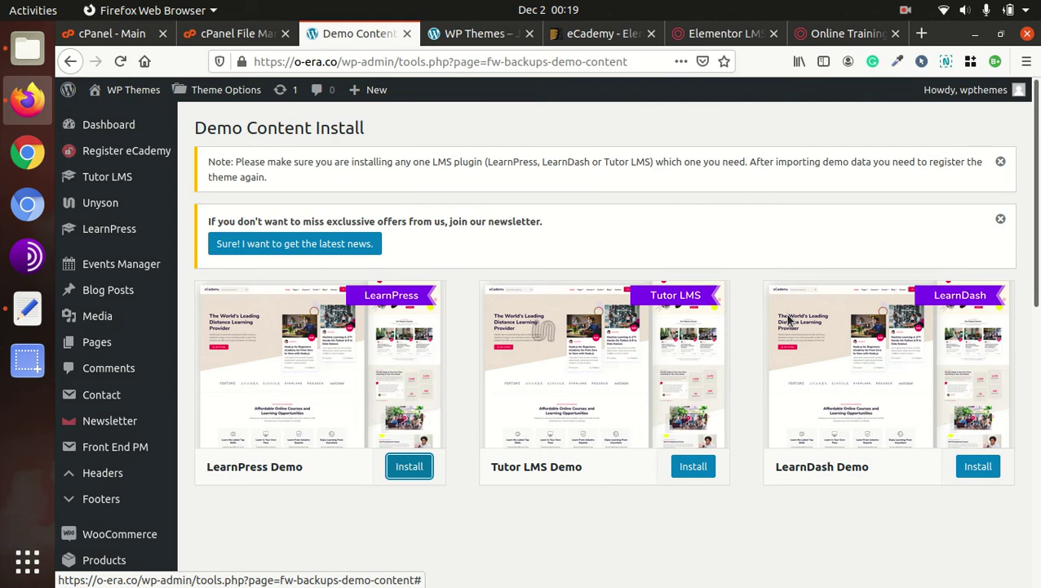
# Step: Examine the site's home page with the imported demo content, from the hero section down to the footer
pyautogui.moveTo(789, 319)
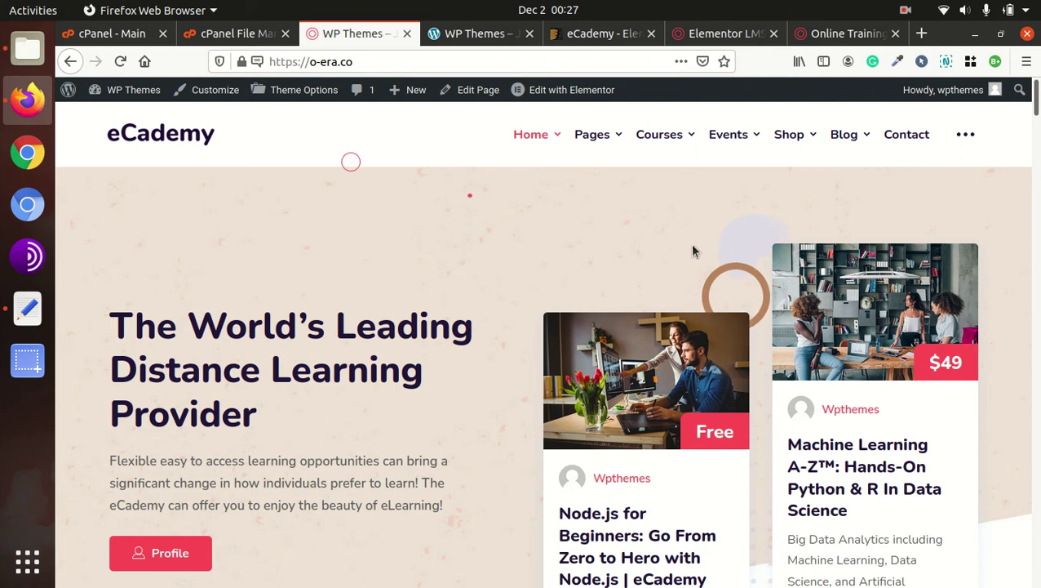
pyautogui.scroll(-2, 504, 249)
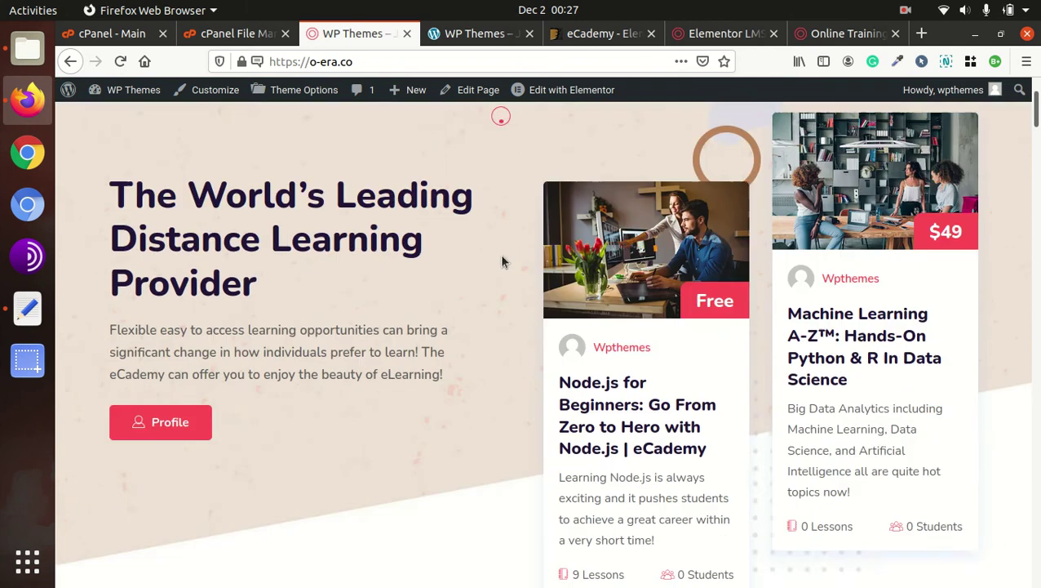
pyautogui.scroll(-8, 501, 261)
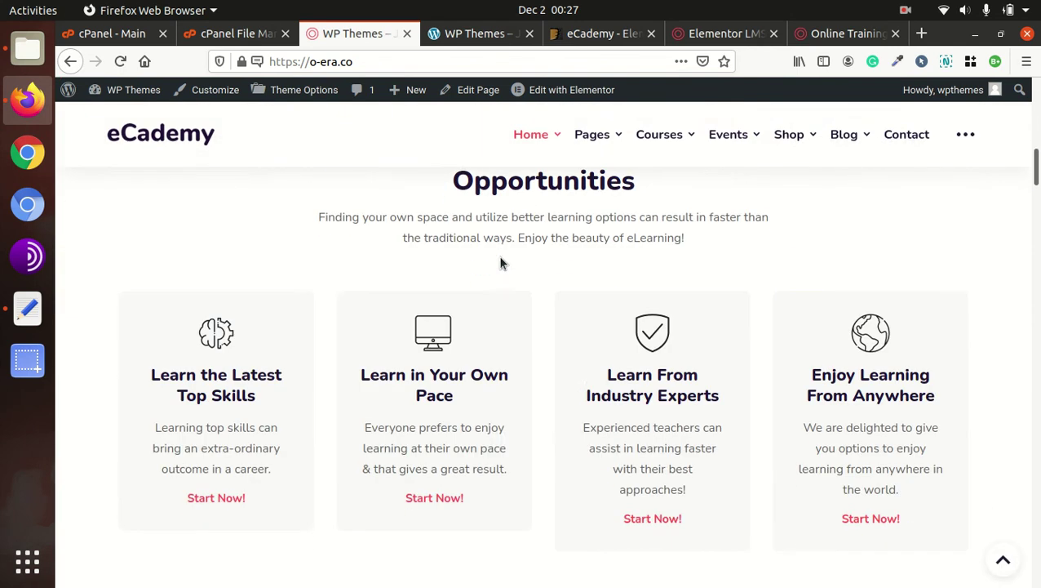
pyautogui.scroll(-6, 501, 261)
pyautogui.scroll(-8, 501, 261)
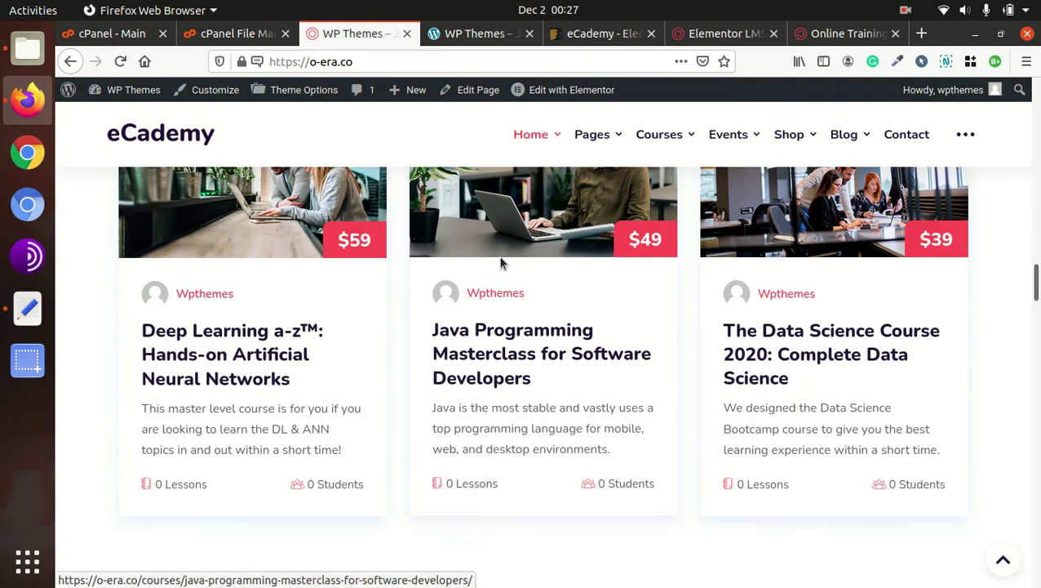
pyautogui.scroll(-10, 501, 261)
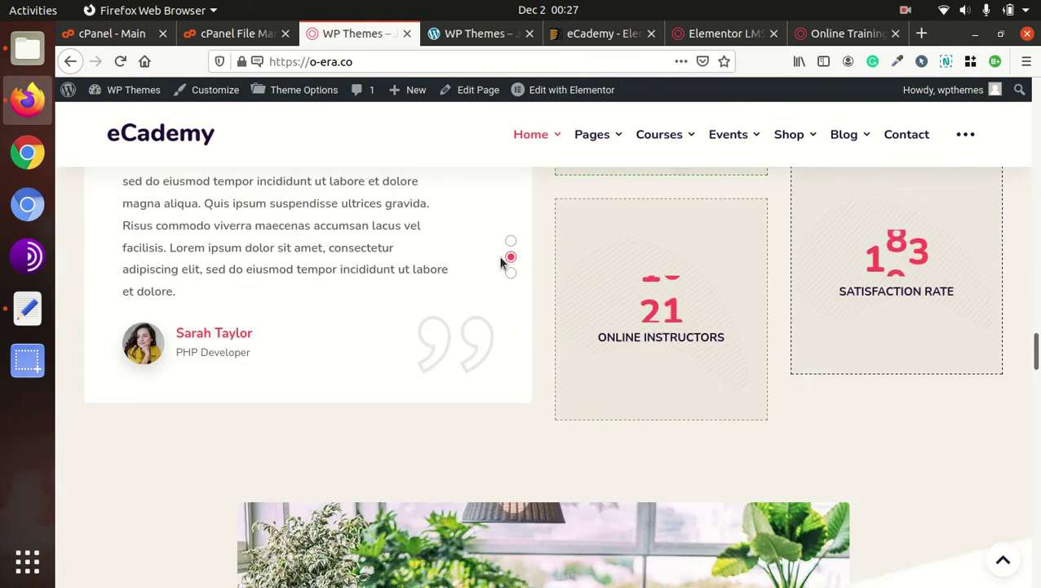
pyautogui.scroll(-10, 502, 262)
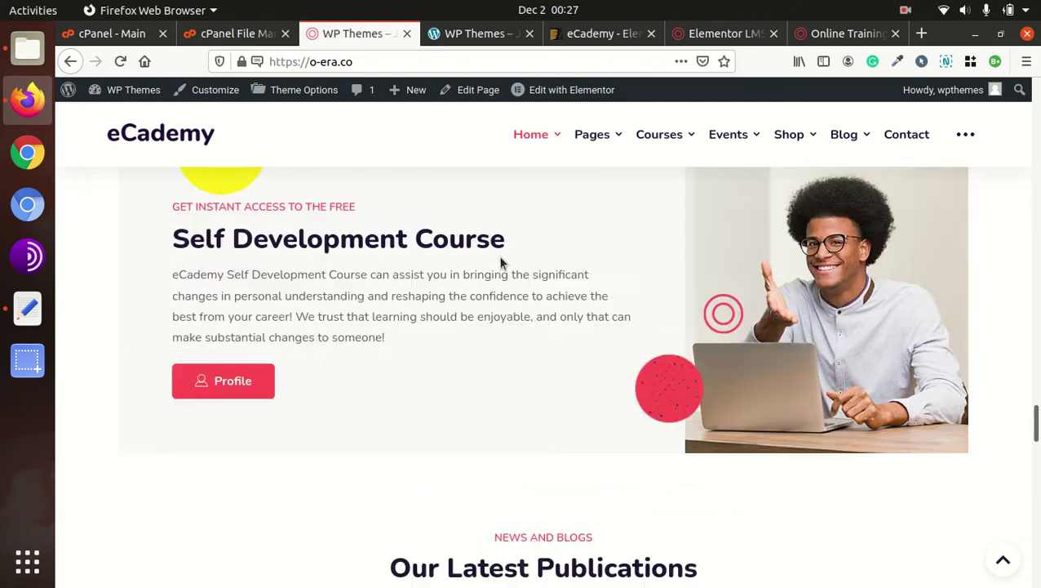
pyautogui.scroll(-10, 501, 262)
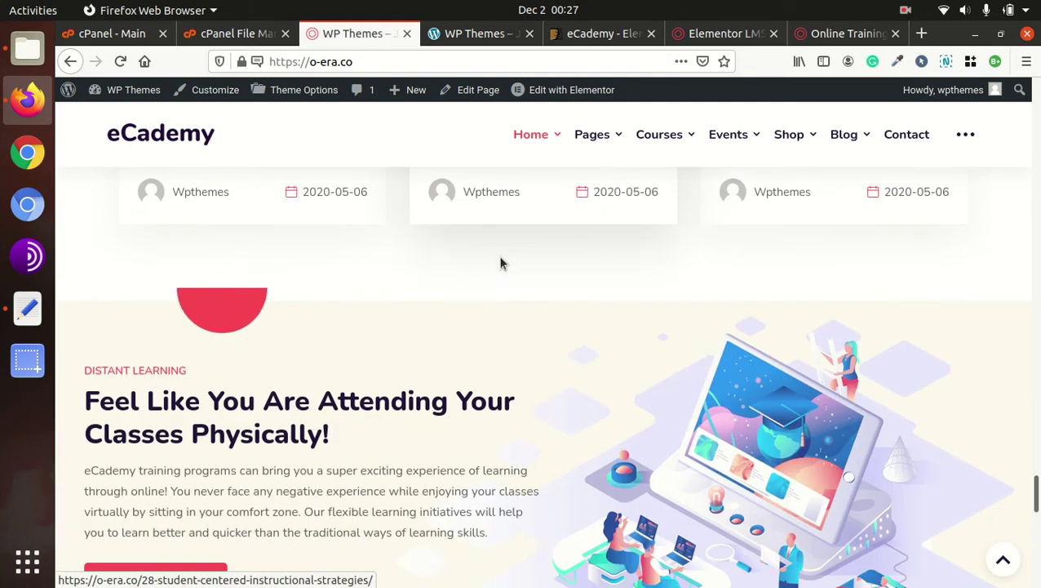
pyautogui.scroll(-10, 501, 262)
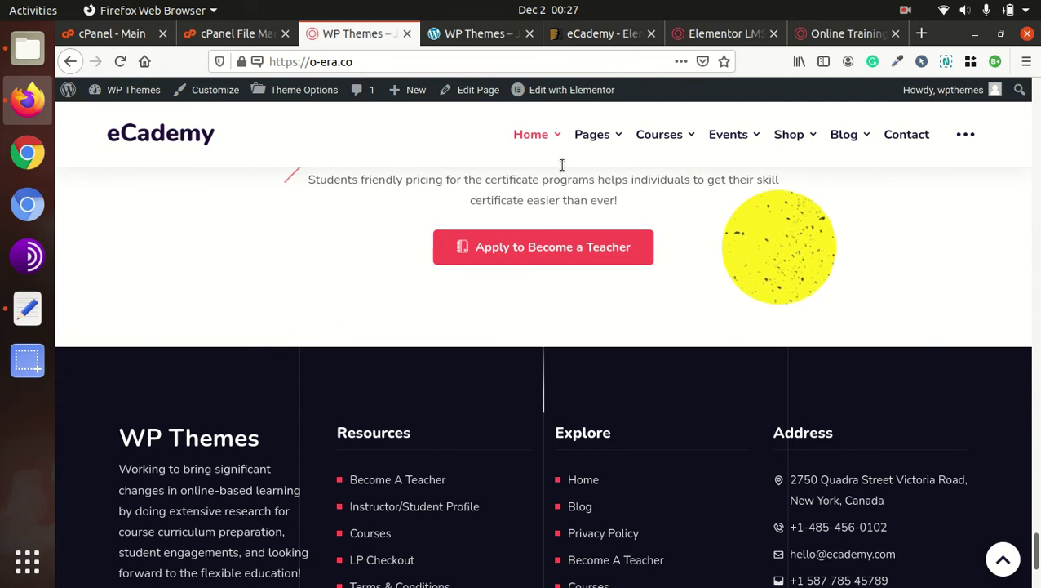
# Step: Open the About Us 2 page from the site navigation and look over its content through the testimonials
pyautogui.moveTo(603, 138)
pyautogui.click(473, 233)
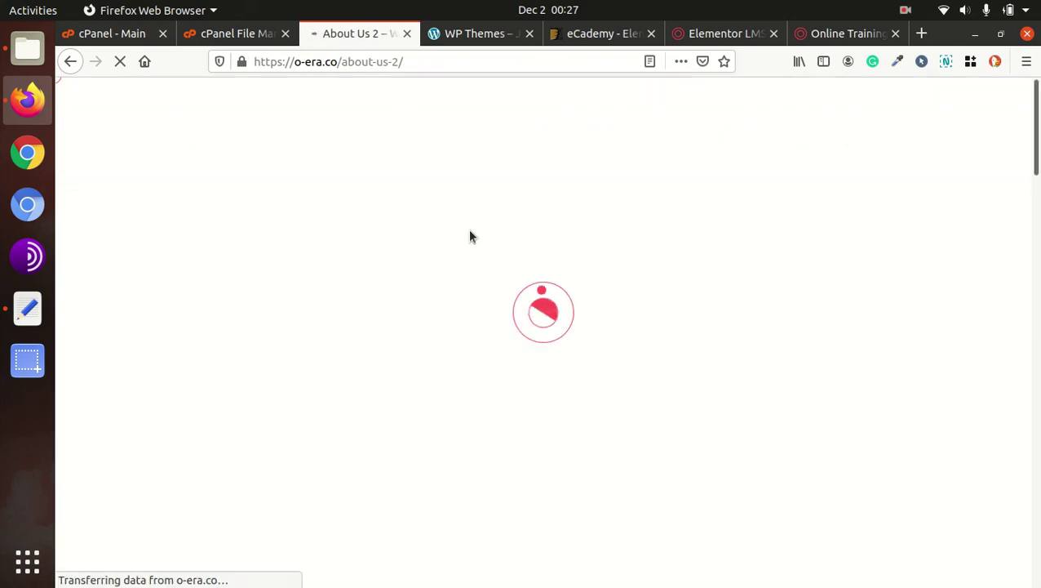
pyautogui.scroll(-9, 520, 298)
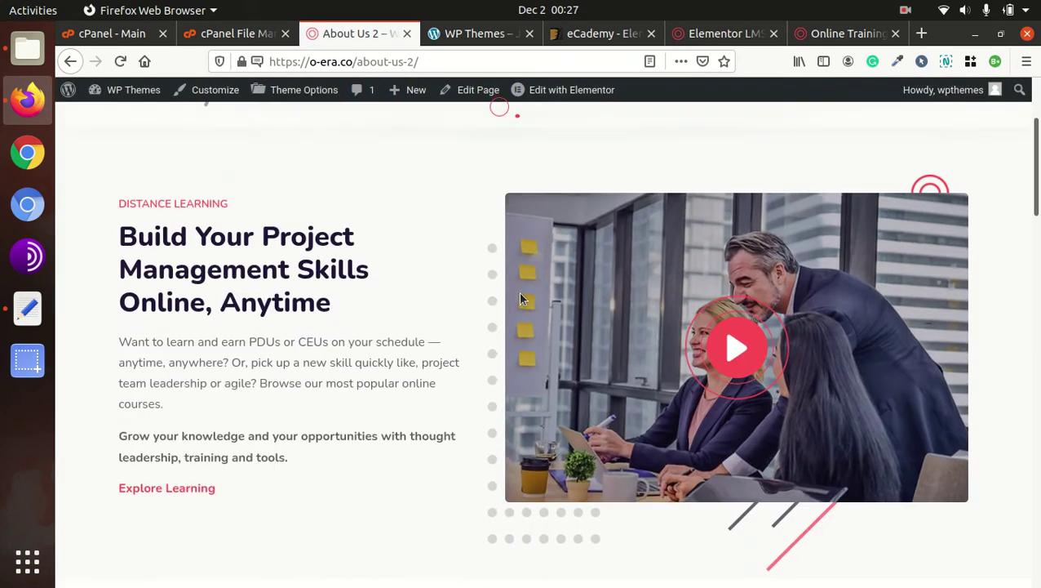
pyautogui.scroll(-3, 519, 298)
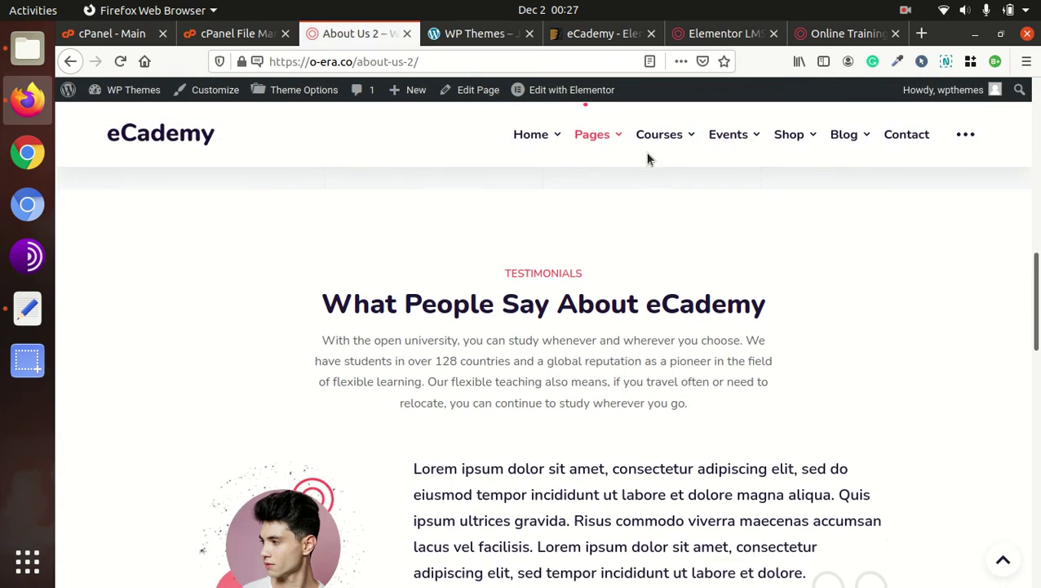
# Step: Open the site's Courses page and check its header and course listing
pyautogui.moveTo(671, 140)
pyautogui.click(522, 195)
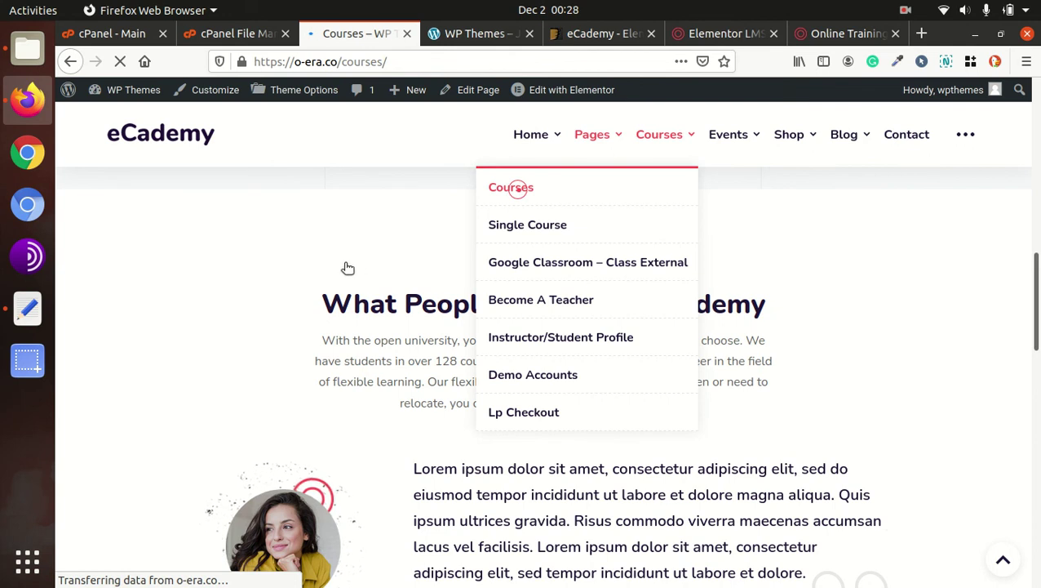
pyautogui.scroll(-3, 358, 272)
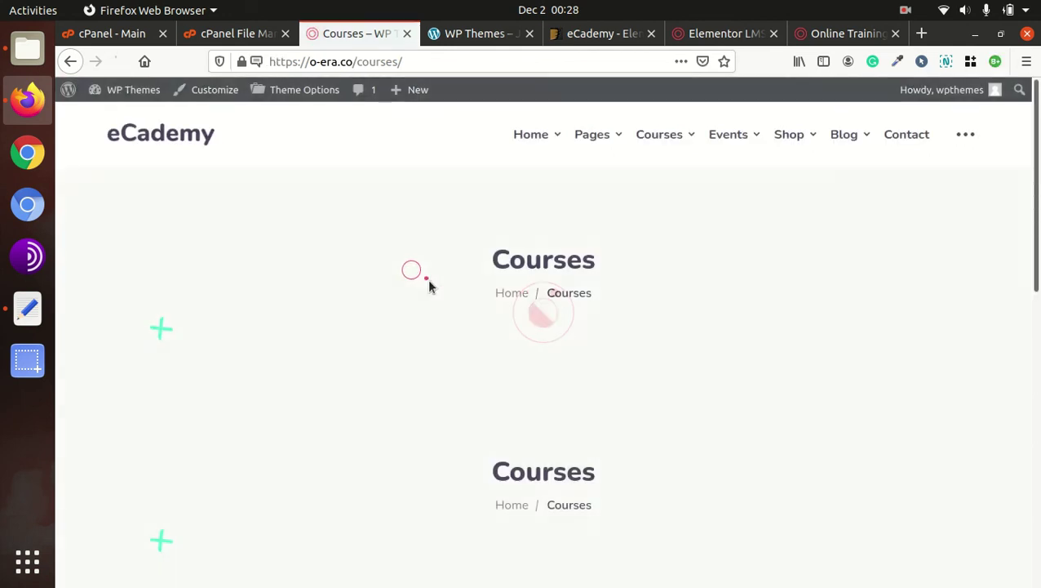
pyautogui.scroll(-3, 419, 296)
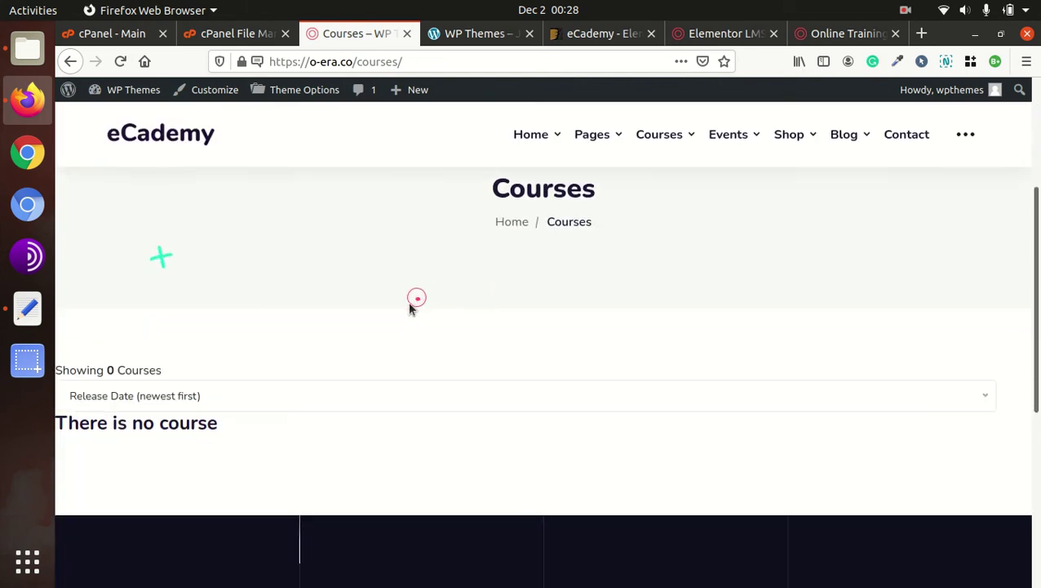
pyautogui.scroll(3, 501, 320)
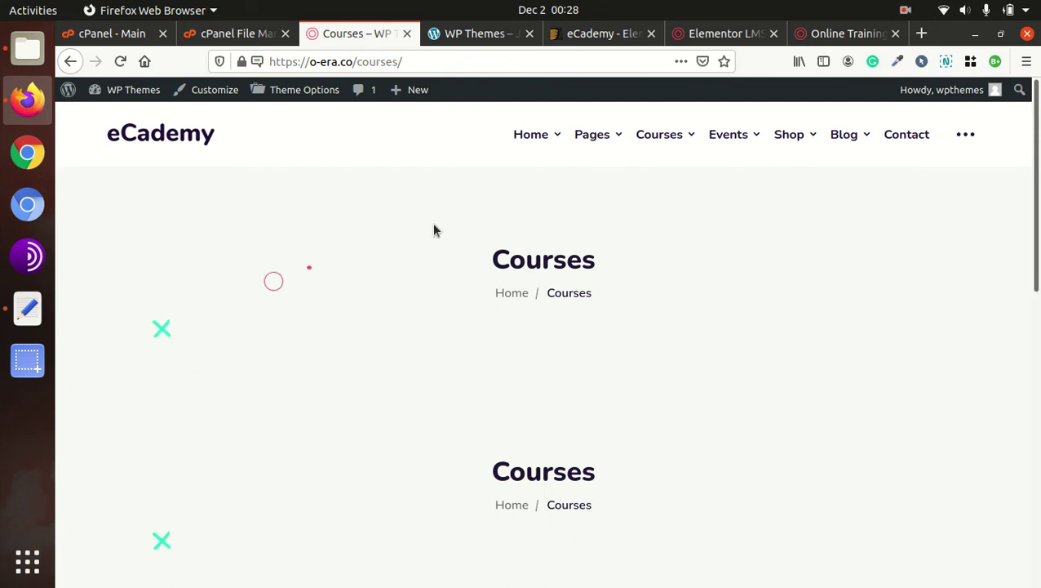
# Step: Open the Single Course demo page to check it, and go back to the Courses page
pyautogui.moveTo(667, 144)
pyautogui.click(563, 226)
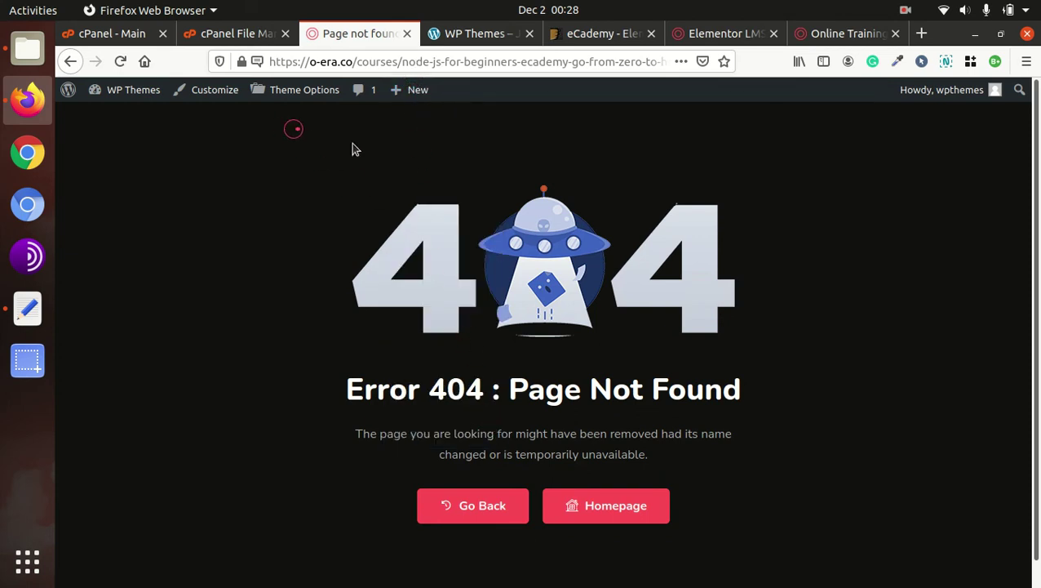
pyautogui.click(71, 62)
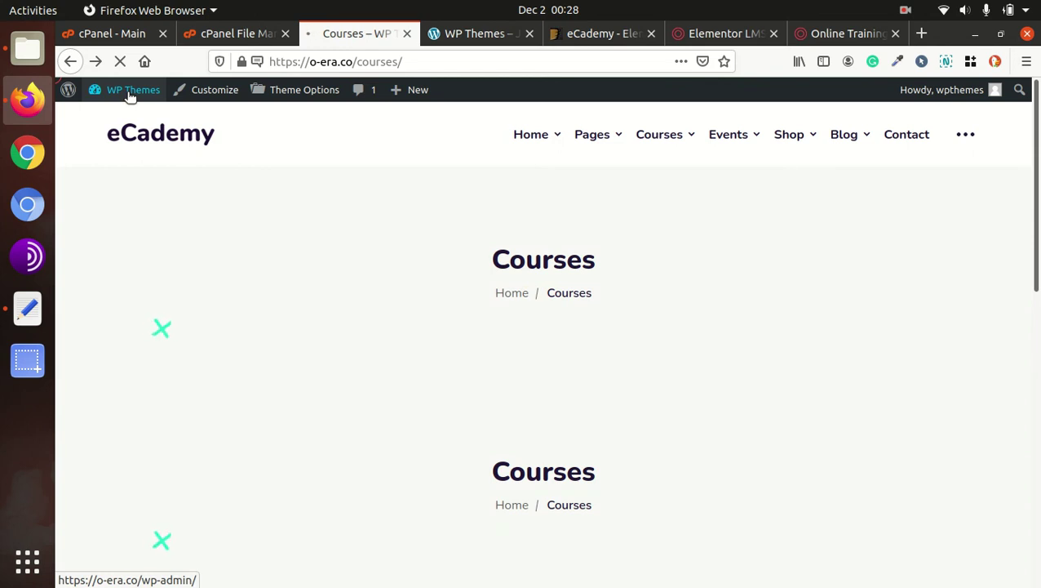
# Step: Return to the WordPress dashboard and look through the admin sections from LearnPress and Newsletter to Appearance and Theme Options
pyautogui.click(128, 92)
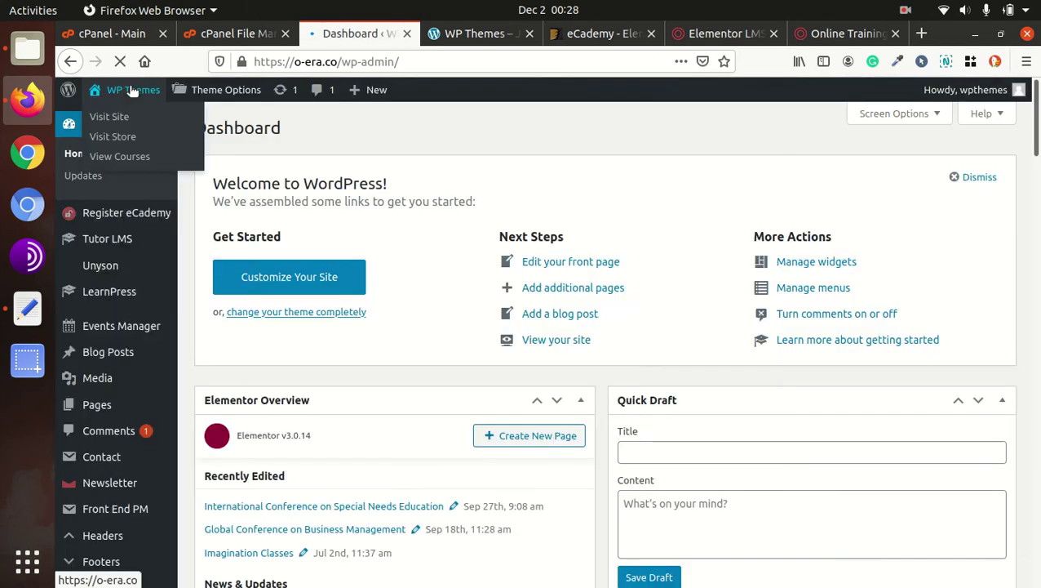
pyautogui.moveTo(88, 298)
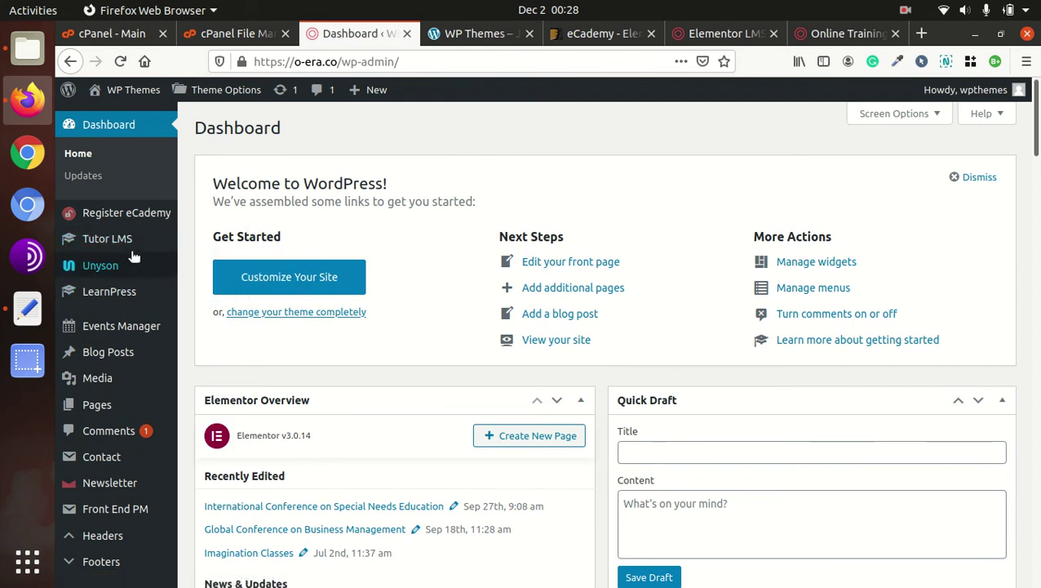
pyautogui.moveTo(129, 252)
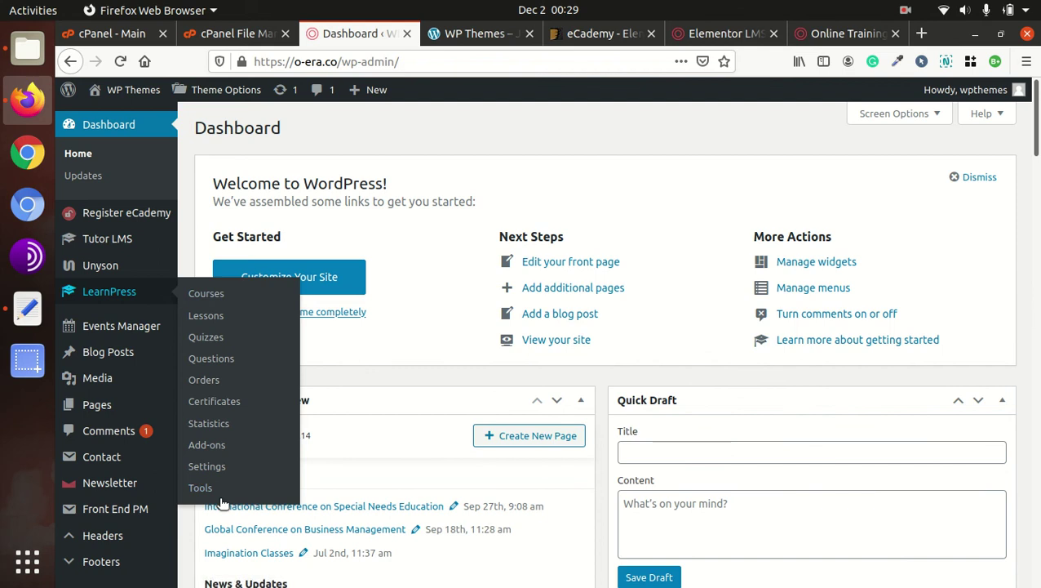
pyautogui.moveTo(146, 334)
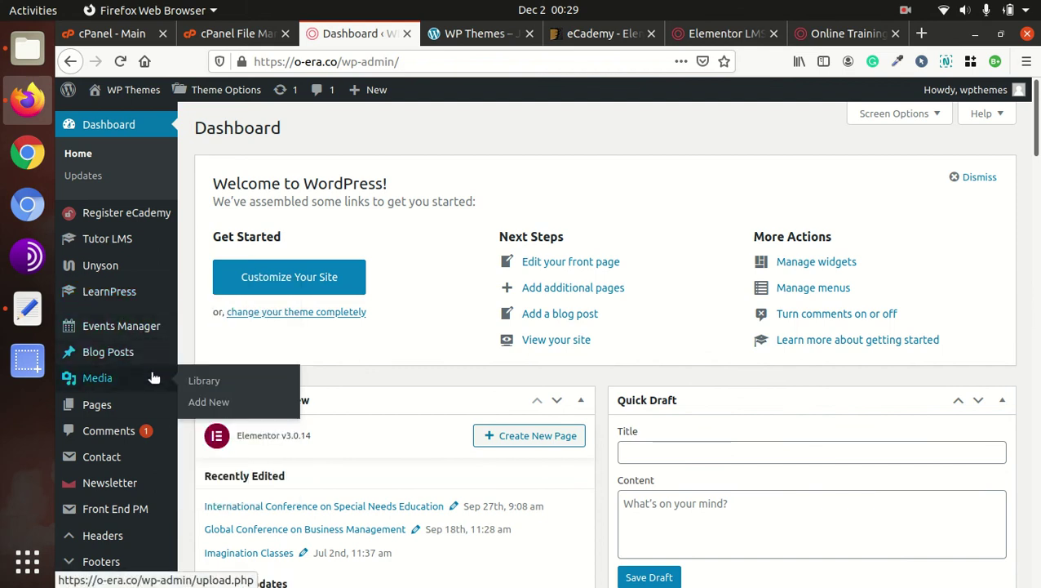
pyautogui.scroll(-3, 143, 380)
pyautogui.moveTo(134, 360)
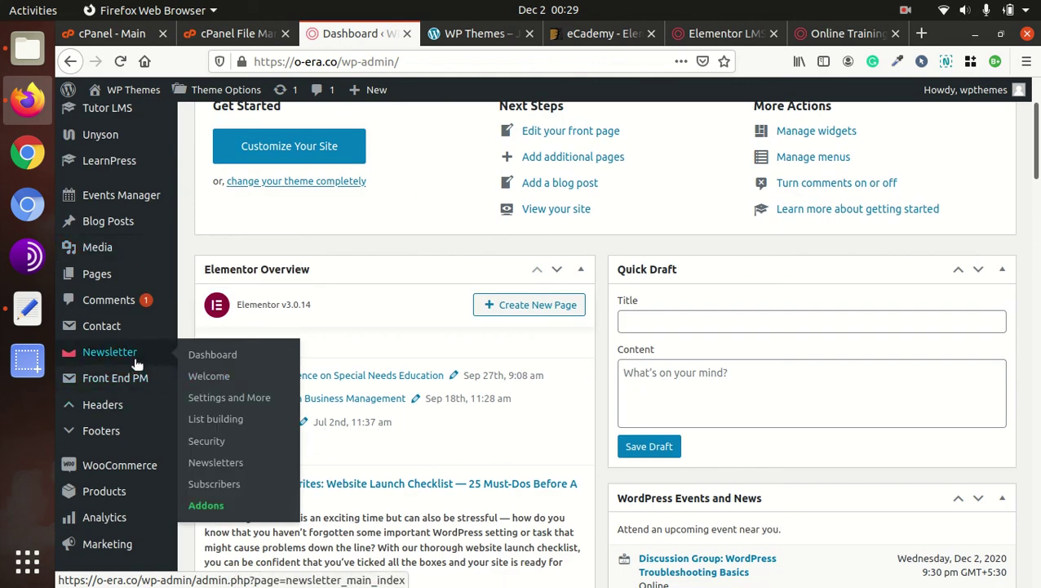
pyautogui.scroll(-4, 123, 489)
pyautogui.moveTo(131, 476)
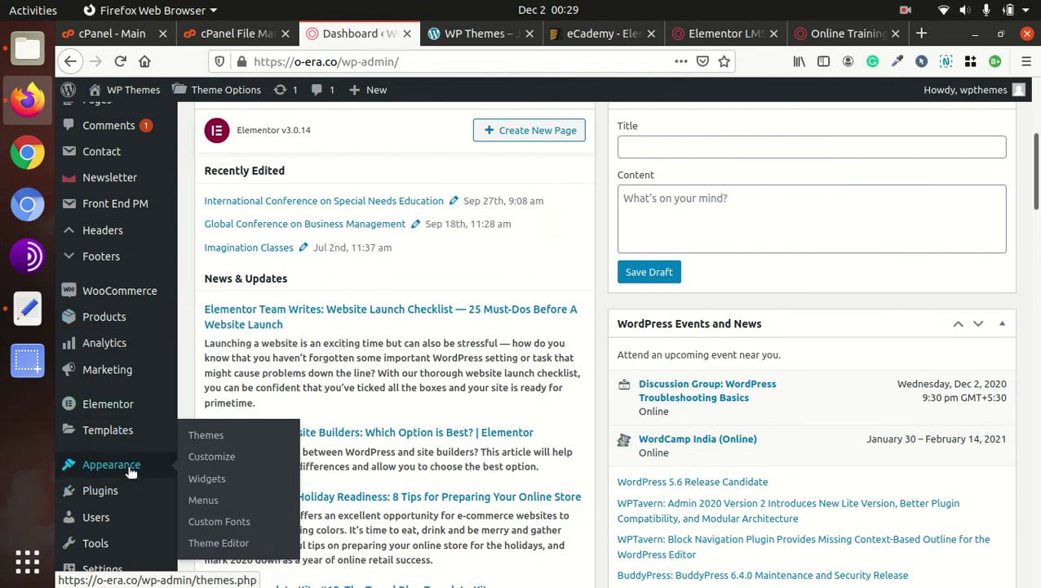
pyautogui.scroll(-5, 151, 424)
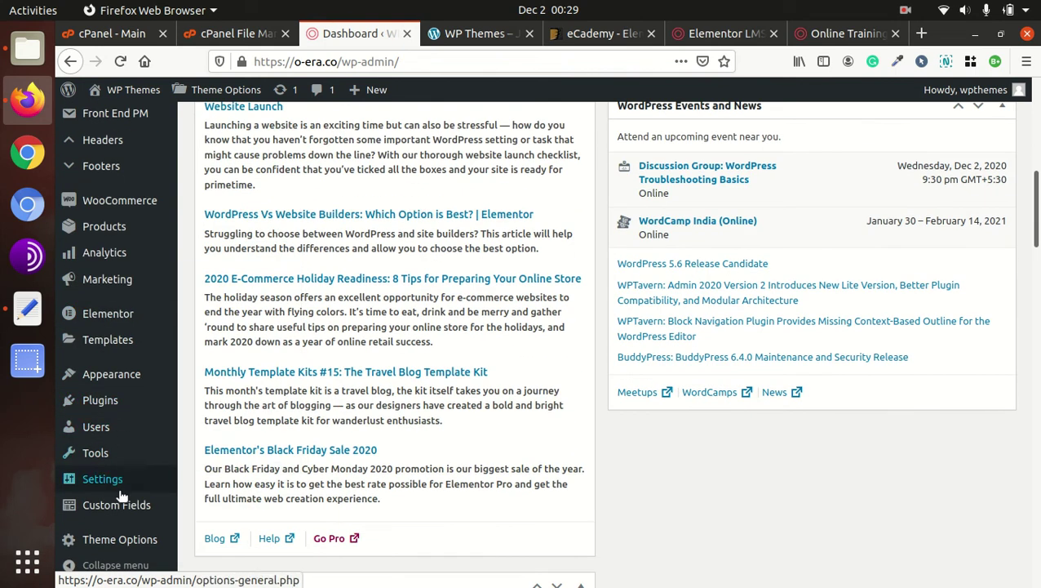
pyautogui.moveTo(131, 550)
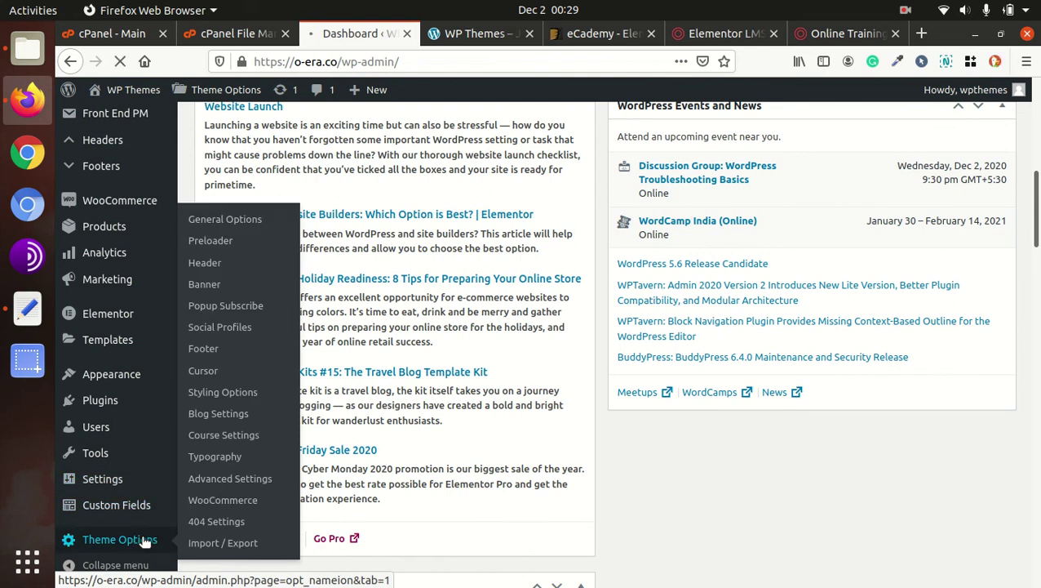
# Step: Open the eCademy Theme Options and review the General Options, including the logo settings and the available sections
pyautogui.click(145, 542)
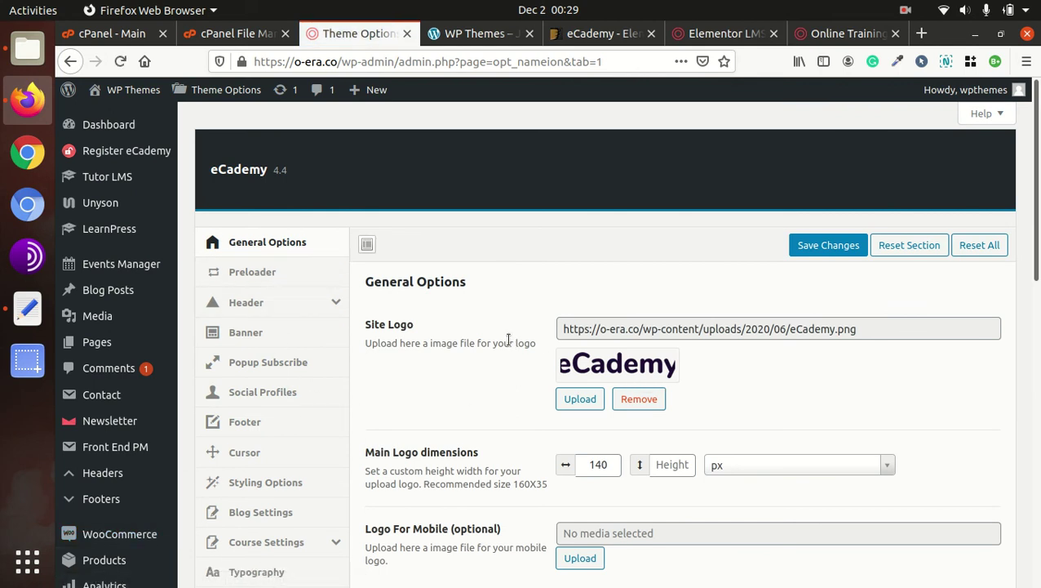
pyautogui.scroll(-3, 663, 397)
pyautogui.scroll(3, 662, 397)
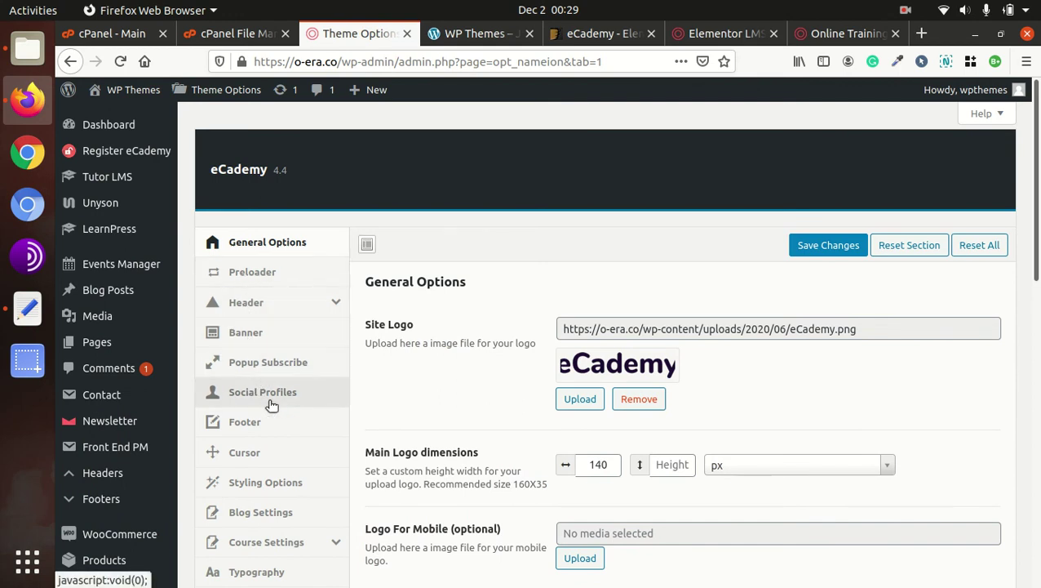
pyautogui.scroll(-2, 272, 406)
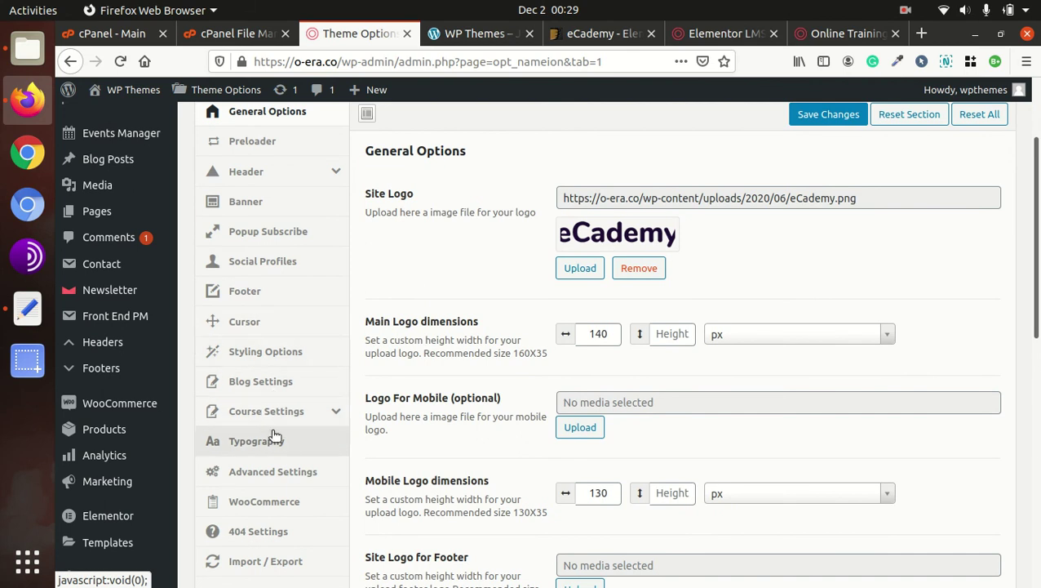
# Step: Open the theme's Course Settings and review the LearnPress Course options, from button action and labels to related courses and message page
pyautogui.click(331, 413)
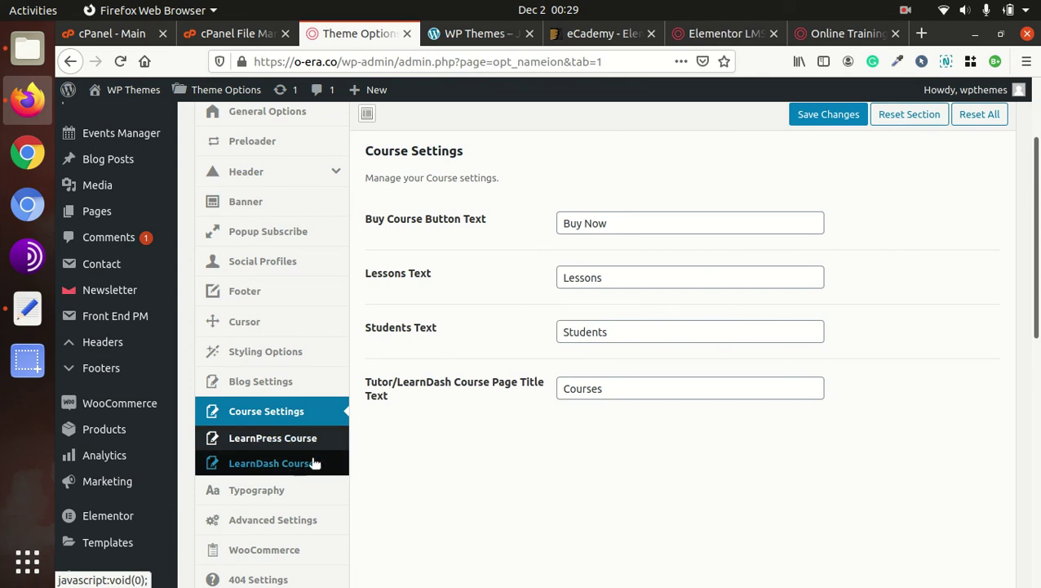
pyautogui.scroll(-2, 344, 461)
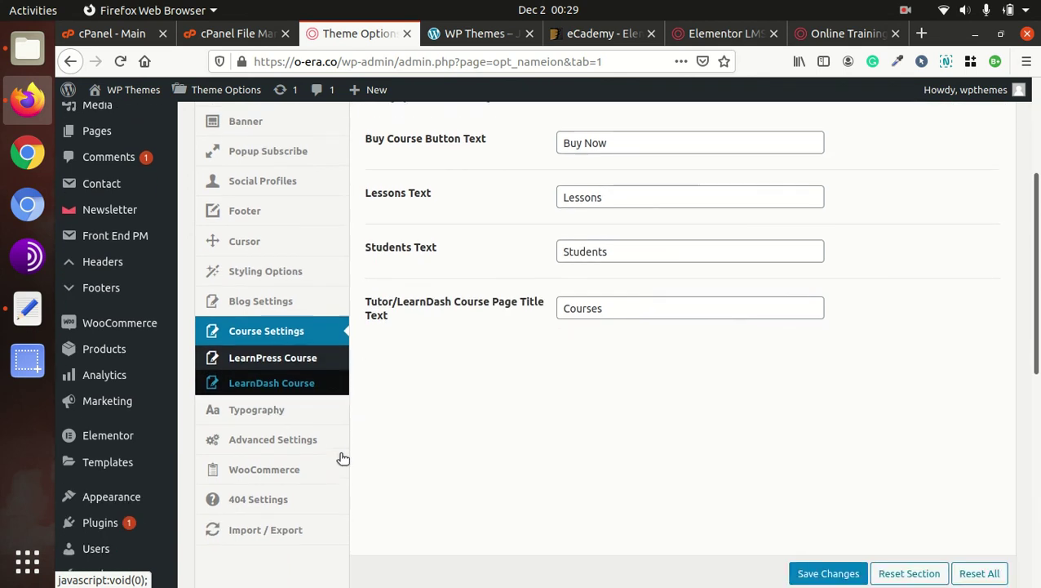
pyautogui.click(296, 364)
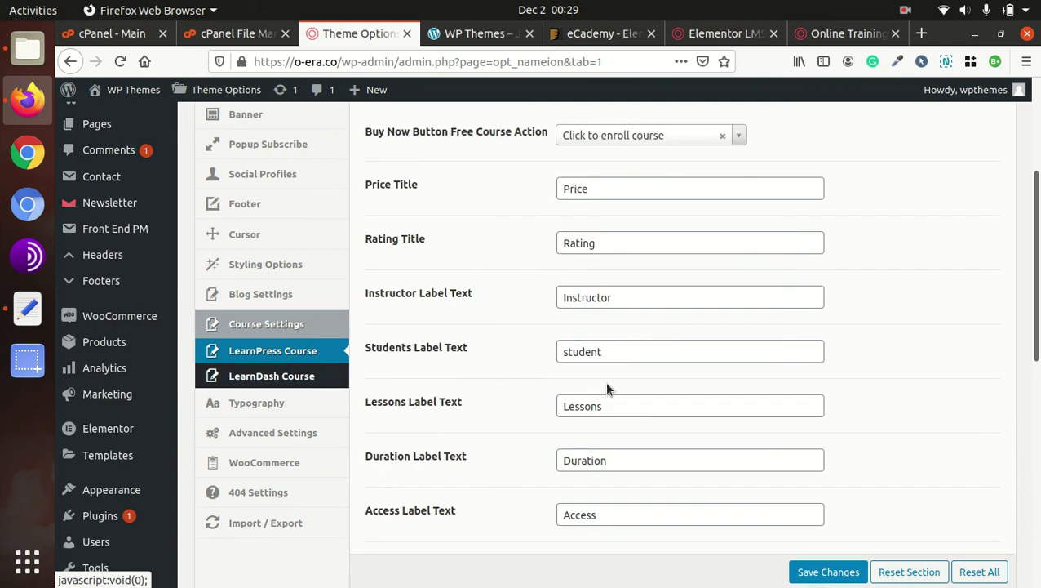
pyautogui.scroll(5, 611, 376)
pyautogui.scroll(-8, 649, 360)
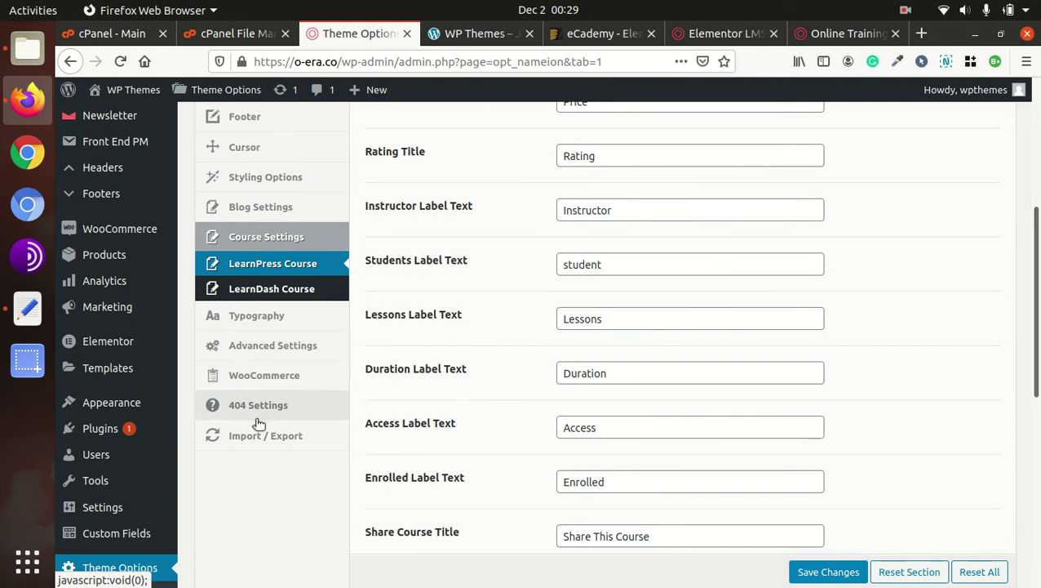
pyautogui.scroll(6, 339, 315)
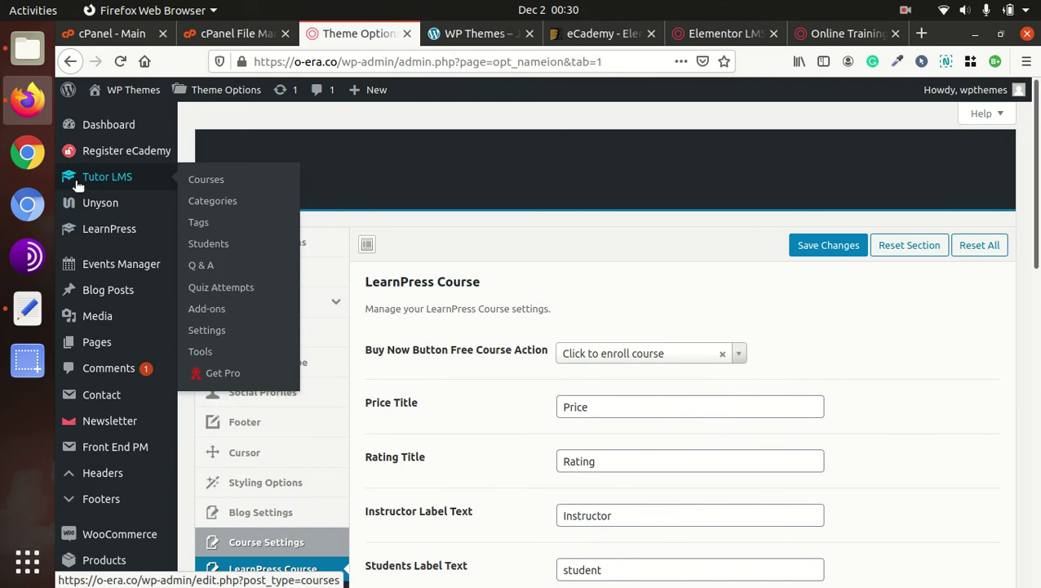
pyautogui.scroll(-5, 168, 275)
pyautogui.scroll(-5, 169, 276)
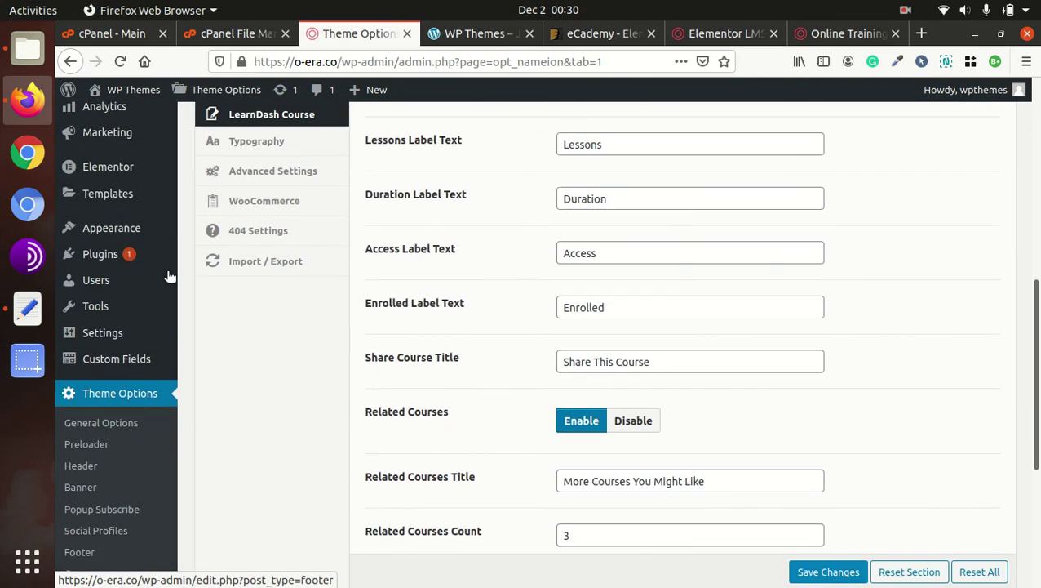
pyautogui.scroll(-3, 169, 278)
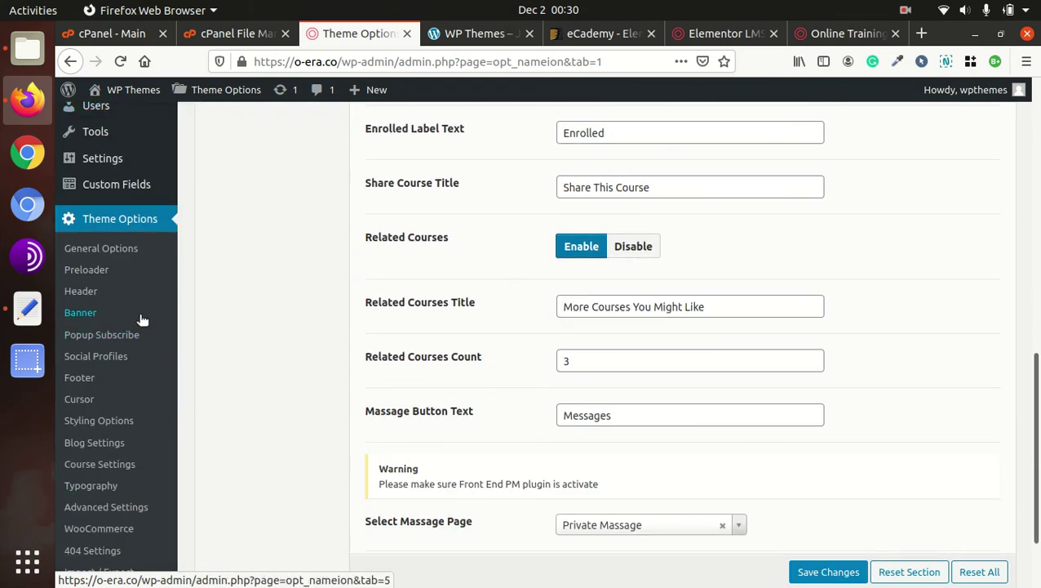
# Step: Return to the open o-era.co homepage and reload it to show the imported demo site
pyautogui.scroll(-2, 140, 321)
pyautogui.scroll(17, 139, 321)
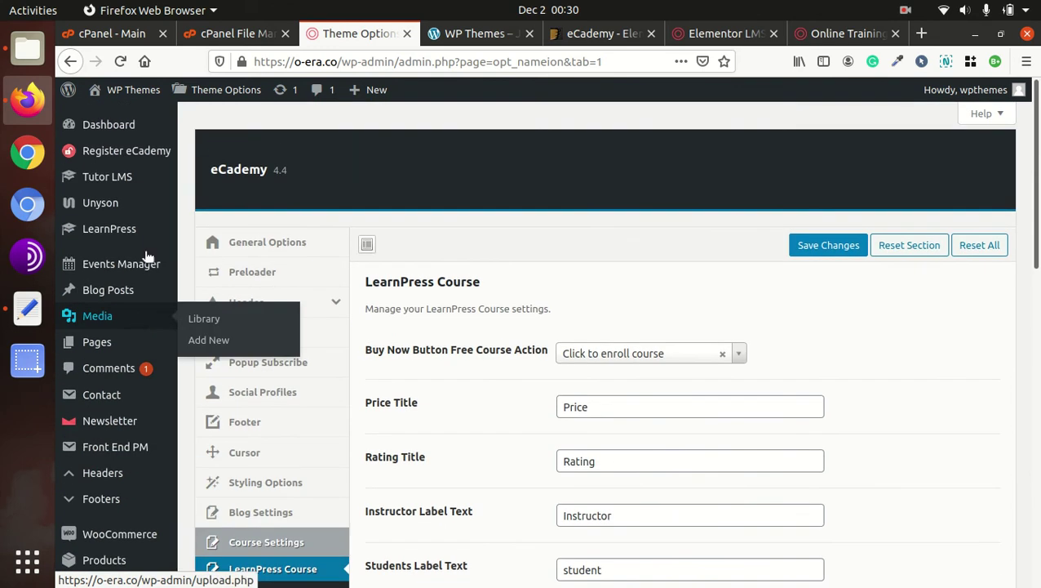
pyautogui.click(477, 33)
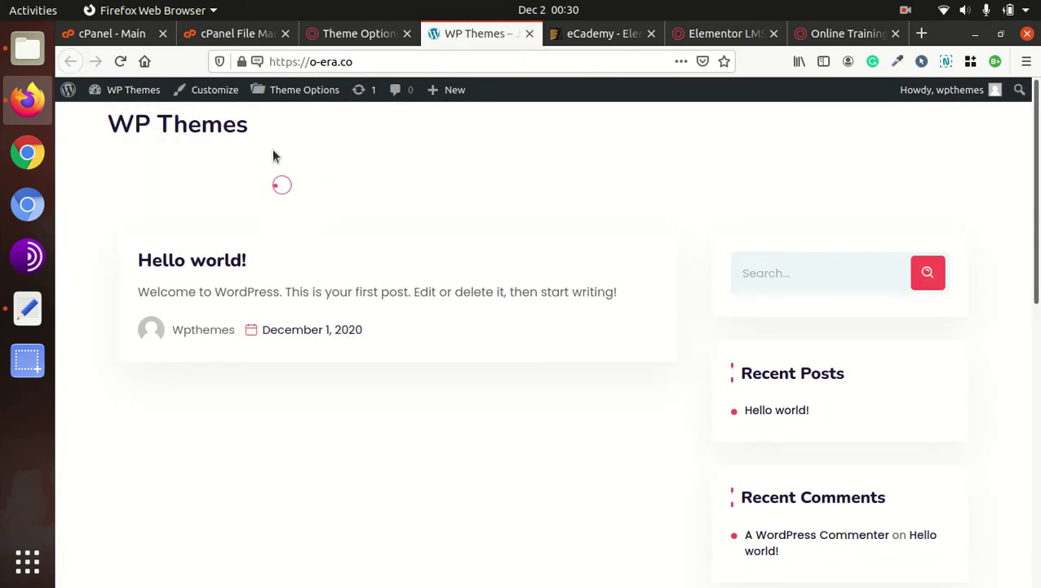
pyautogui.click(118, 63)
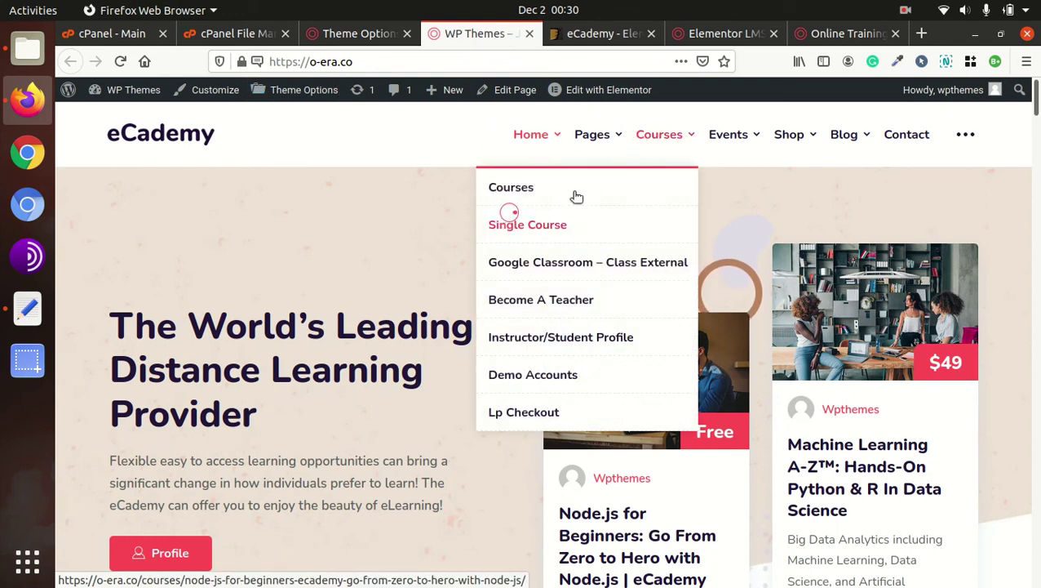
# Step: Review the homepage, including the Home menu's demo list, the hero course cards, the partner logos and the learning feature cards
pyautogui.moveTo(530, 134)
pyautogui.scroll(-3, 458, 256)
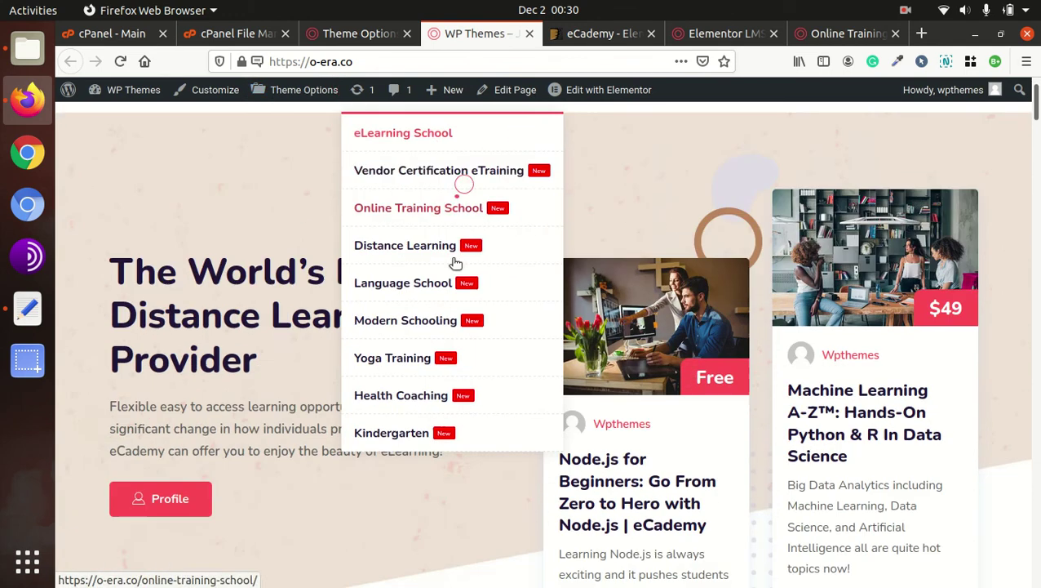
pyautogui.scroll(3, 291, 275)
pyautogui.scroll(-6, 293, 274)
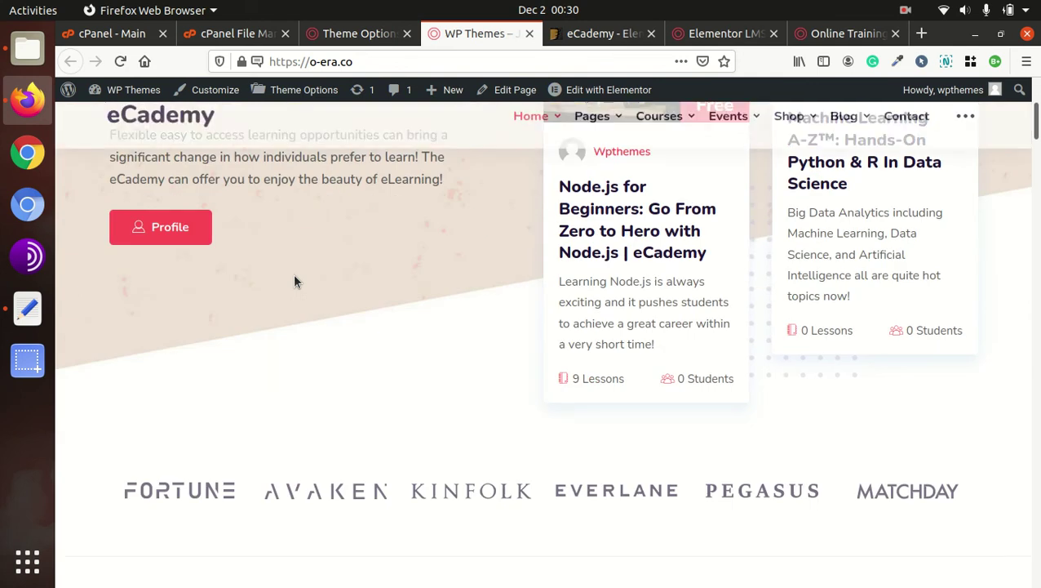
pyautogui.scroll(-5, 294, 281)
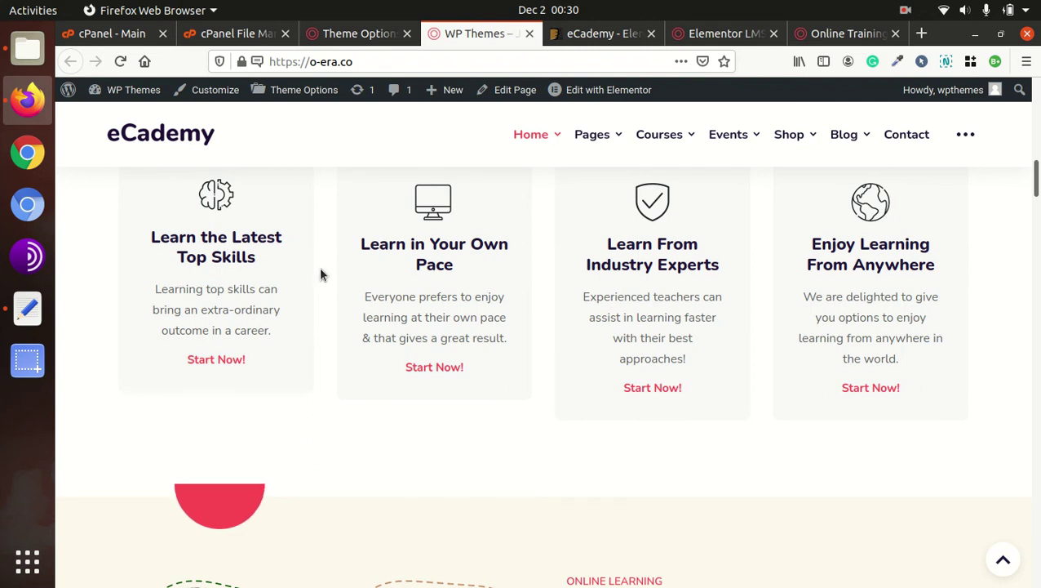
pyautogui.scroll(5, 442, 302)
pyautogui.scroll(6, 454, 323)
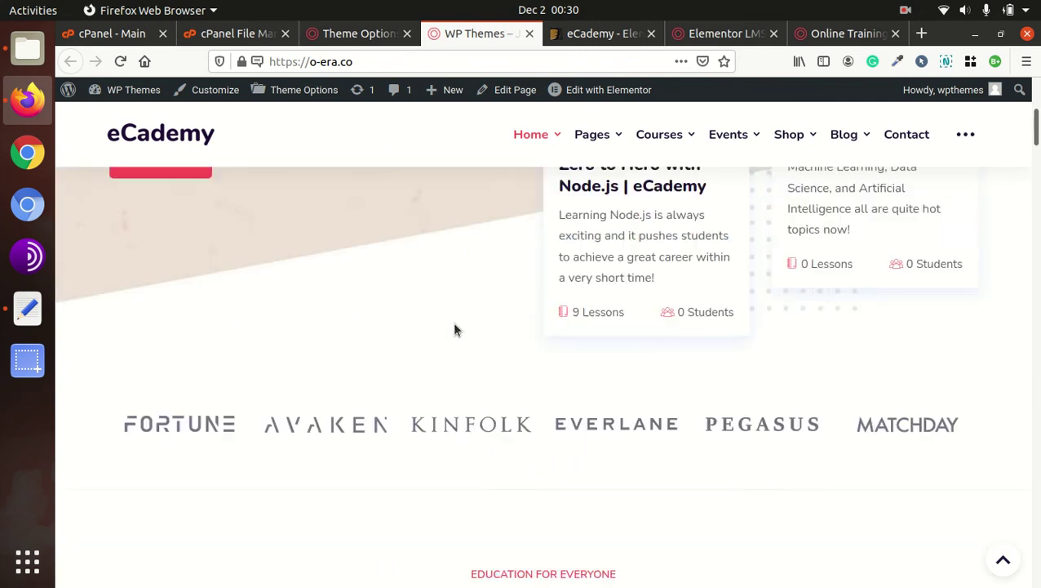